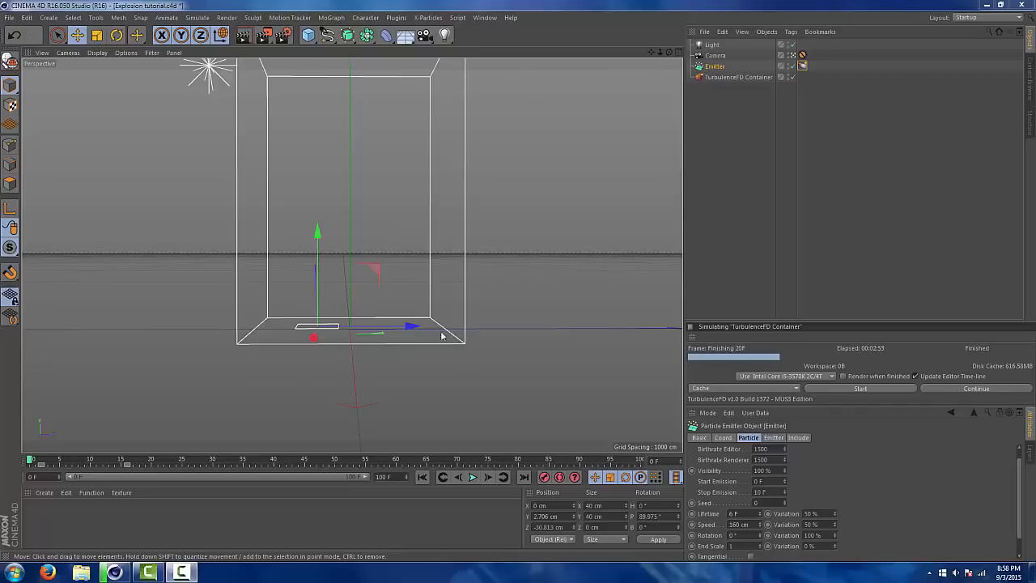
Examine the settings of the light, camera, emitter, its TurbulenceFD Emitter tag and the TurbulenceFD Container in the finished explosion scene
click(710, 46)
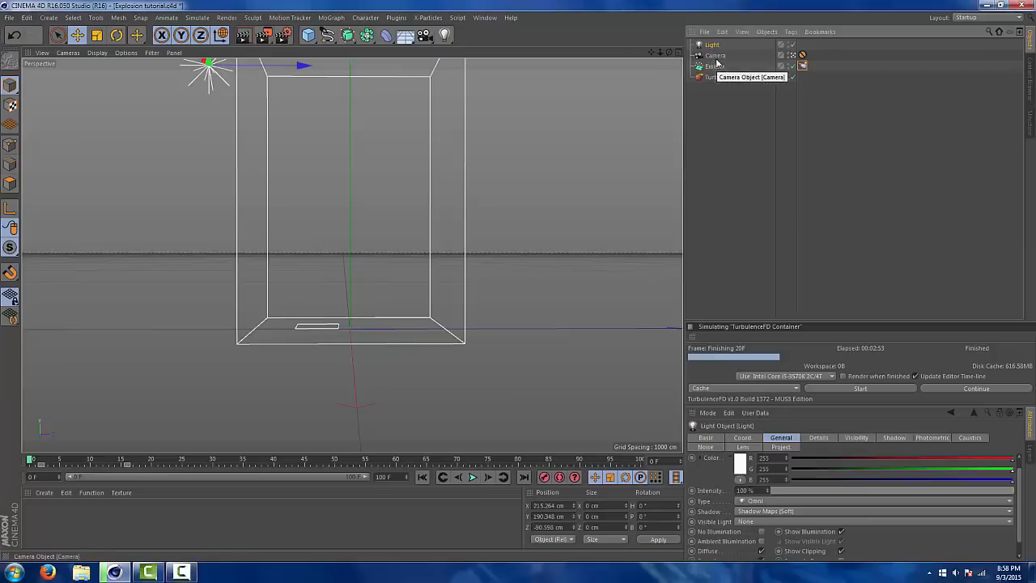
click(717, 55)
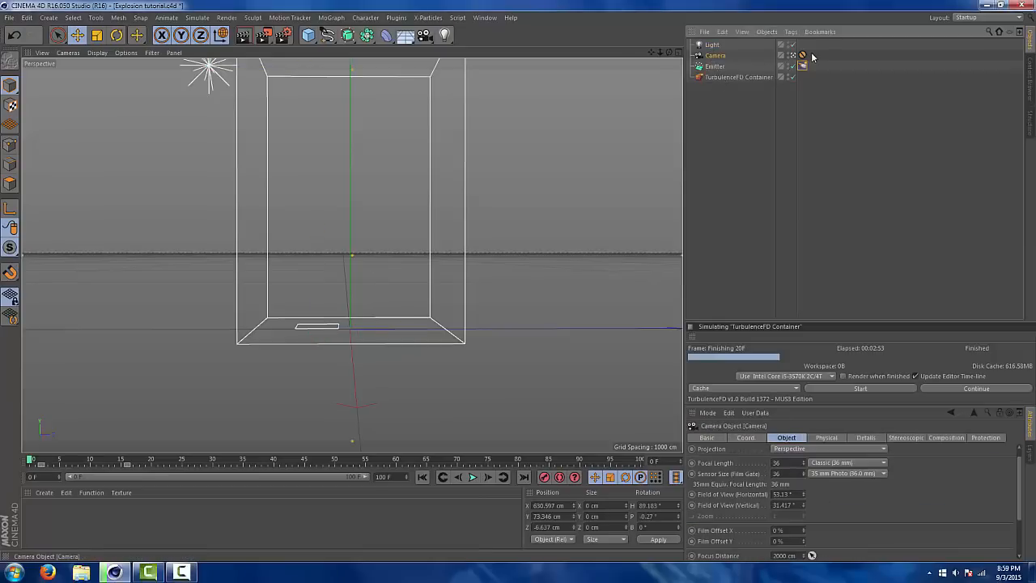
drag(810, 53, 730, 41)
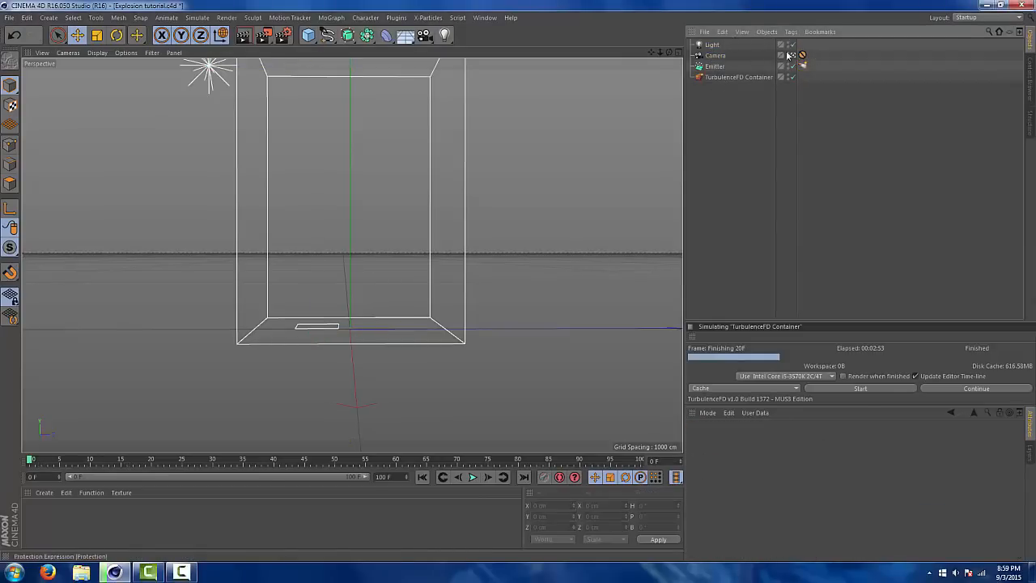
click(725, 45)
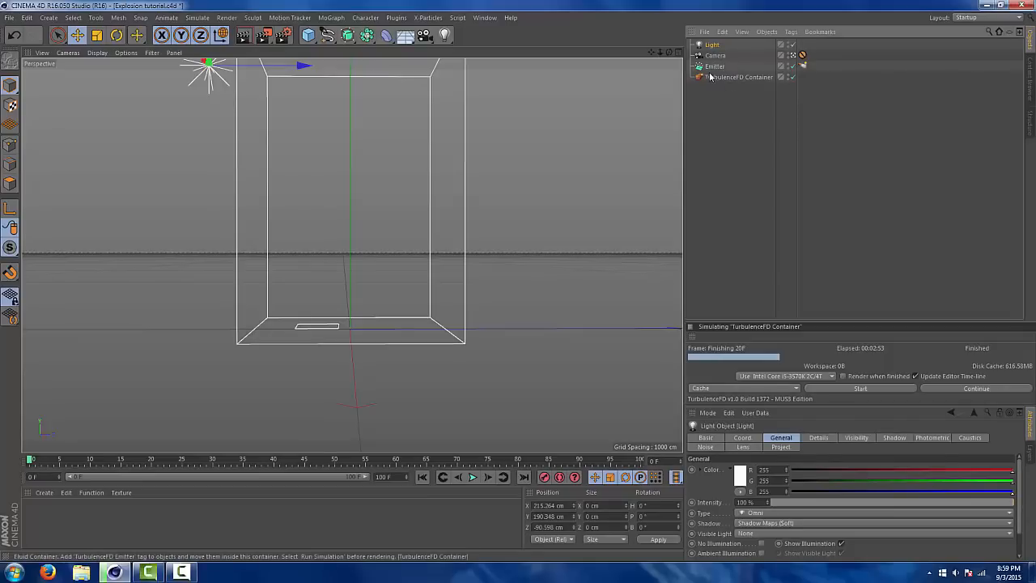
click(721, 66)
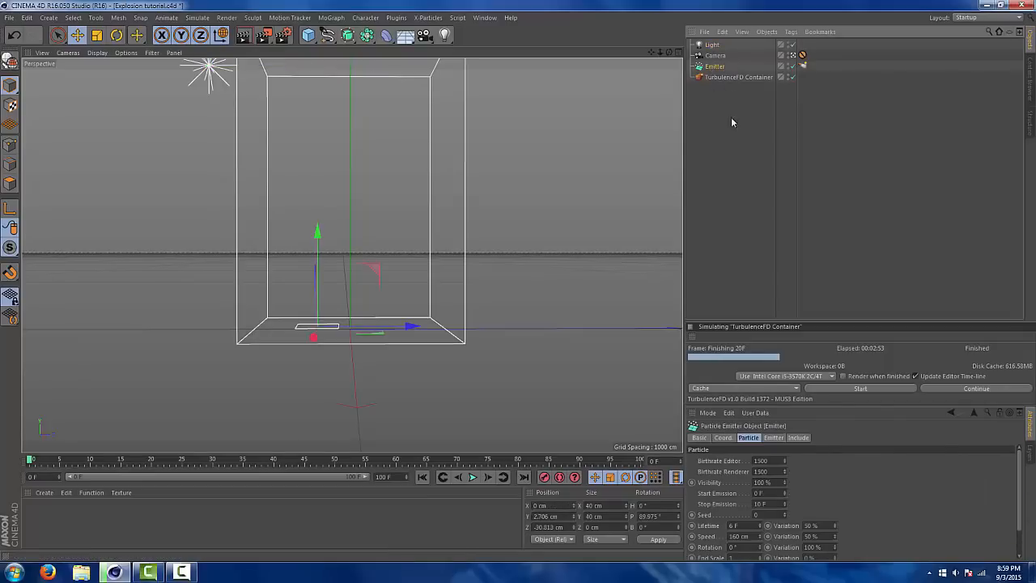
click(802, 66)
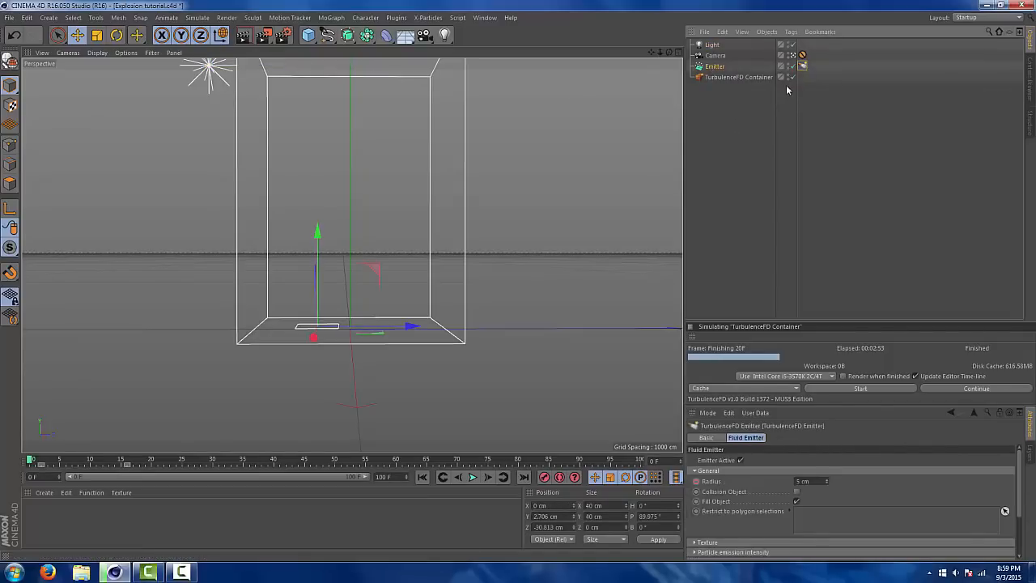
click(737, 77)
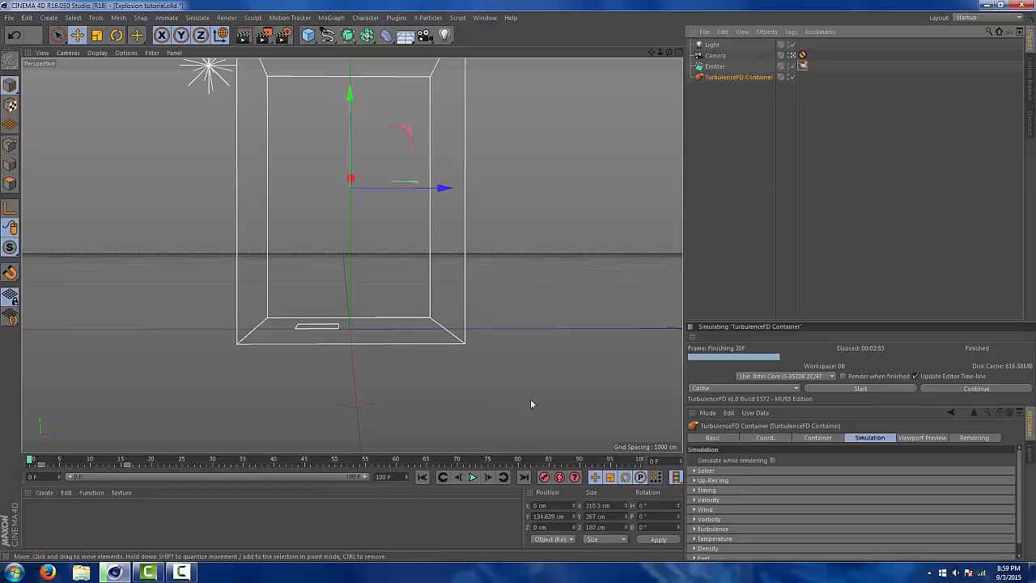
Play the finished explosion simulation and scrub the timeline to around frames 19 and 20 to inspect the result
click(473, 477)
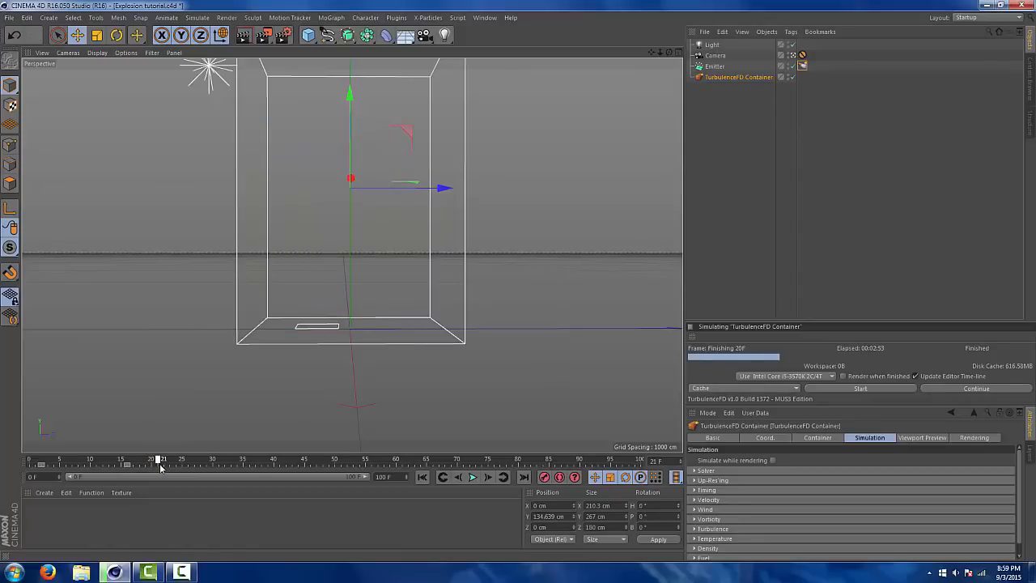
mouse_move(155, 467)
mouse_down()
mouse_move(36, 461)
mouse_move(162, 460)
mouse_move(94, 458)
mouse_move(145, 458)
mouse_up()
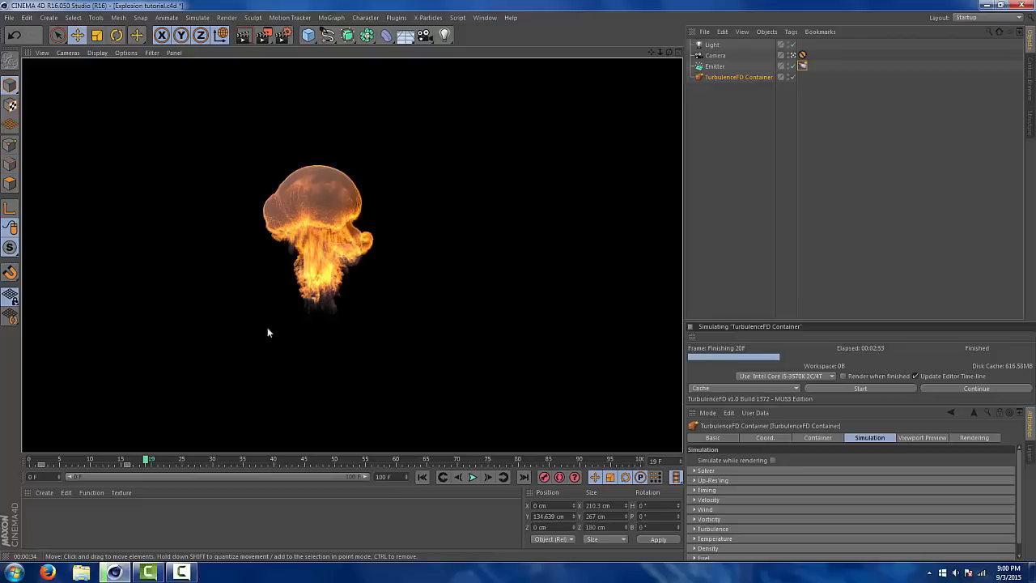
drag(149, 465, 154, 412)
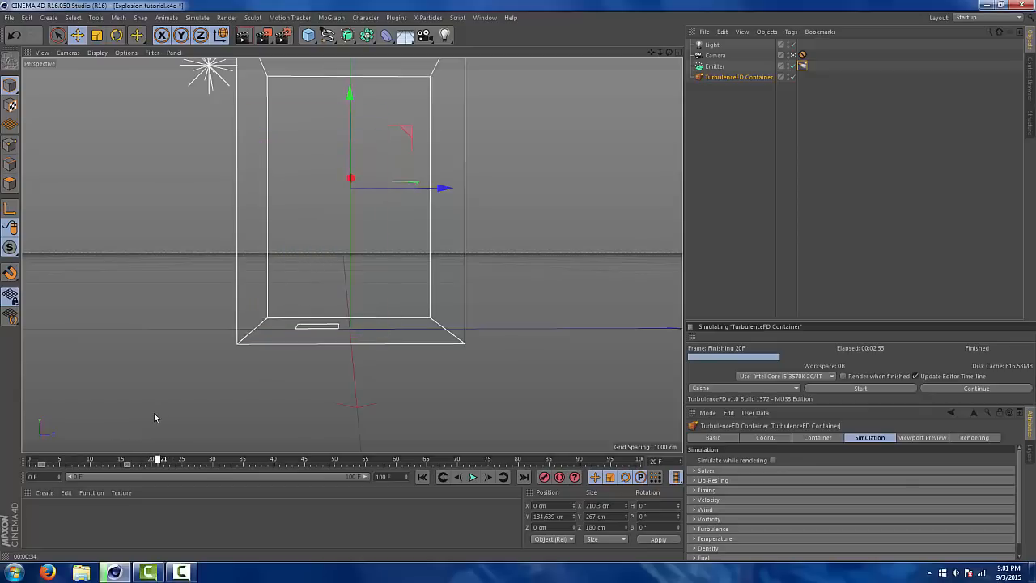
click(717, 68)
click(728, 77)
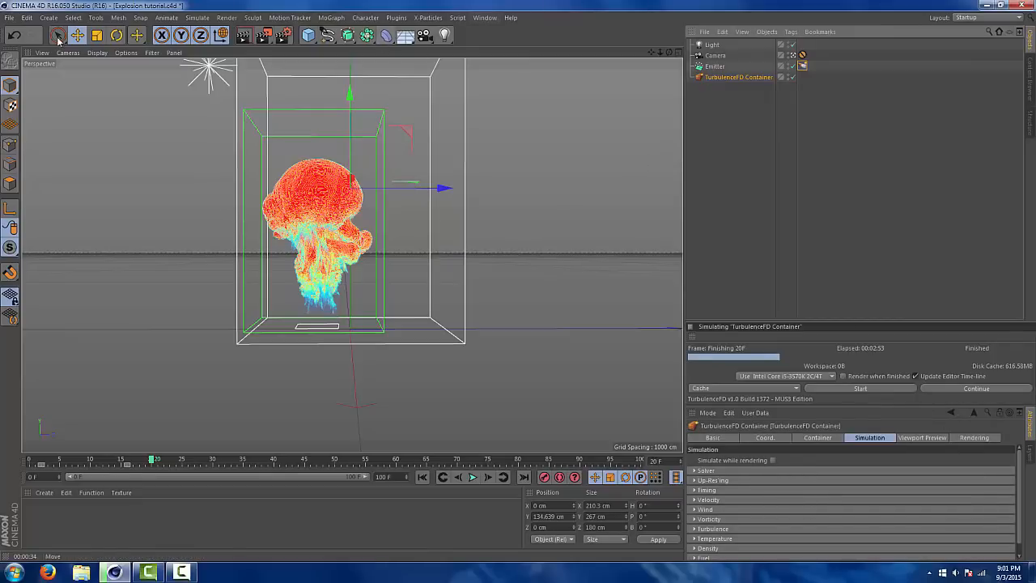
Create a new empty project alongside the finished explosion scene
click(9, 17)
click(22, 34)
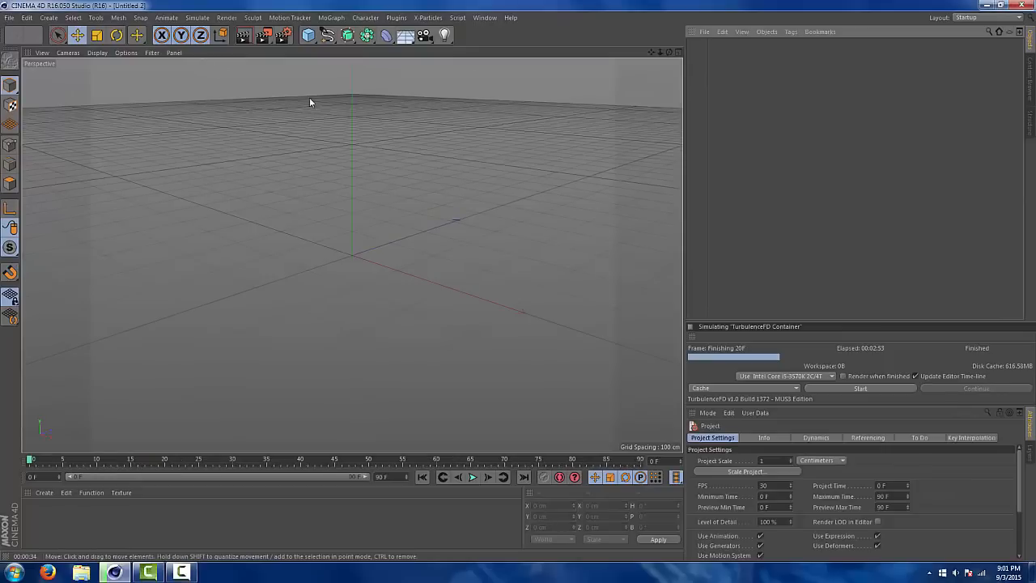
click(485, 17)
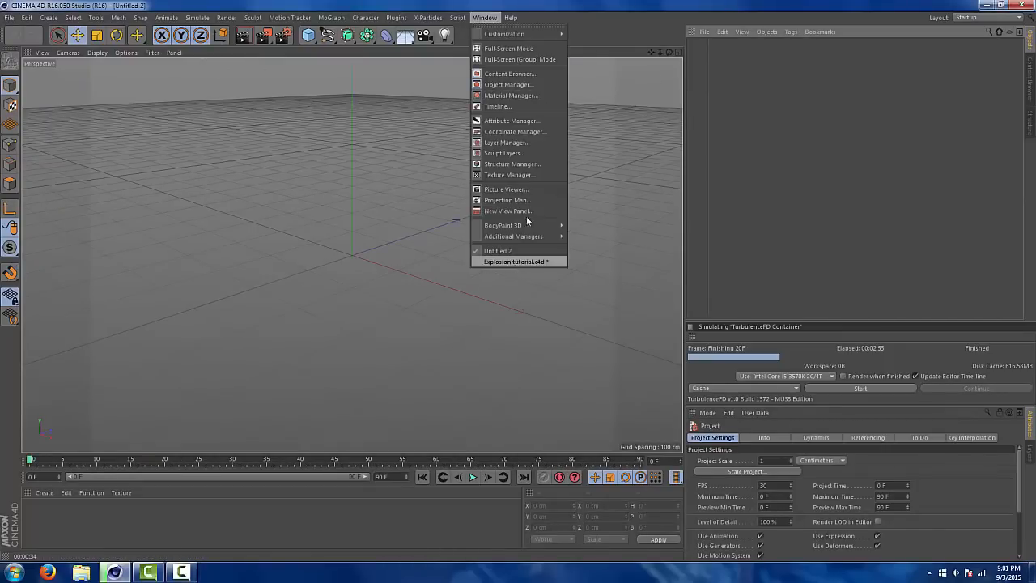
click(494, 18)
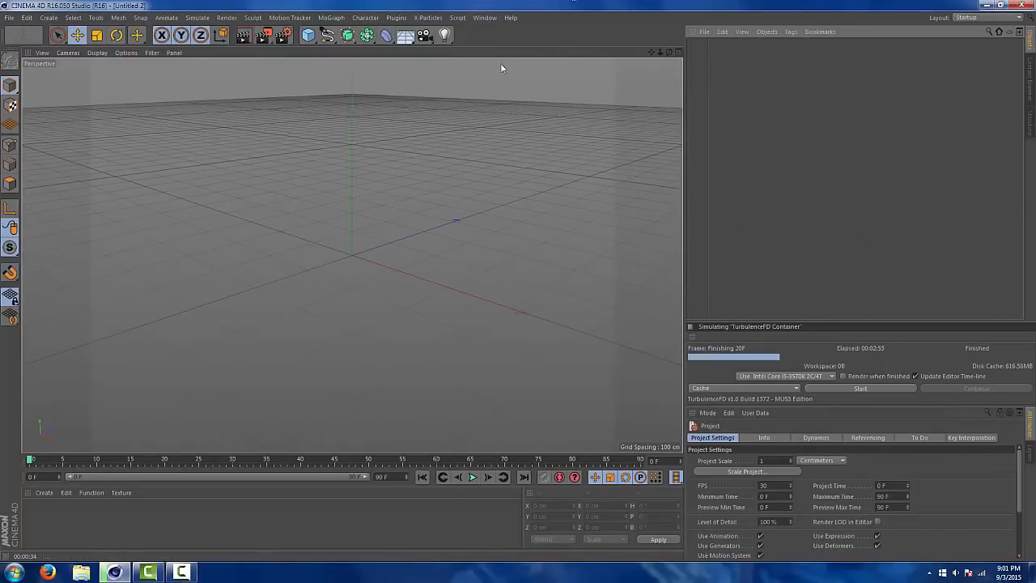
click(494, 20)
Add a particle emitter to the empty scene and rotate its pitch to 90° so it emits upward
click(197, 17)
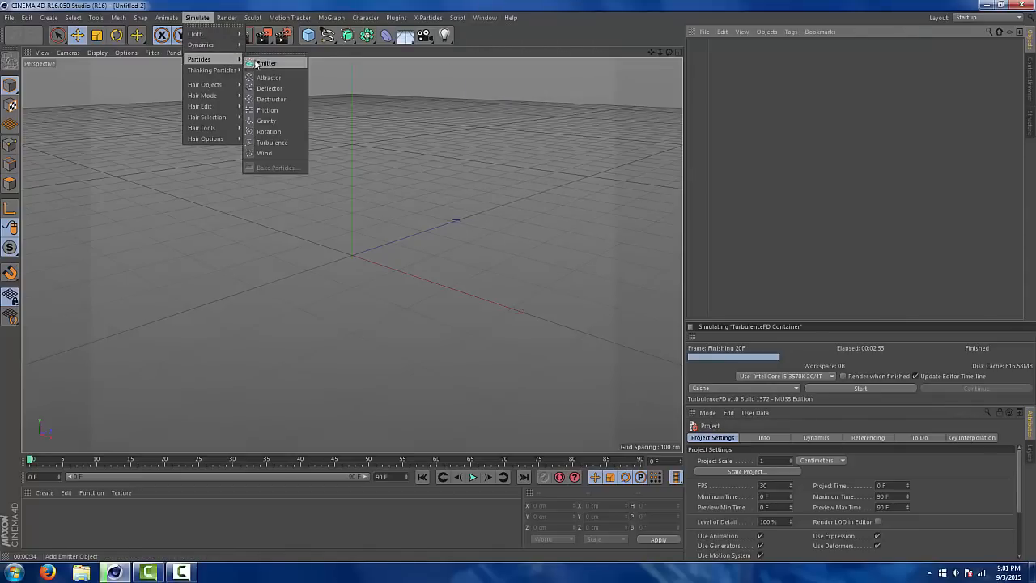
click(250, 63)
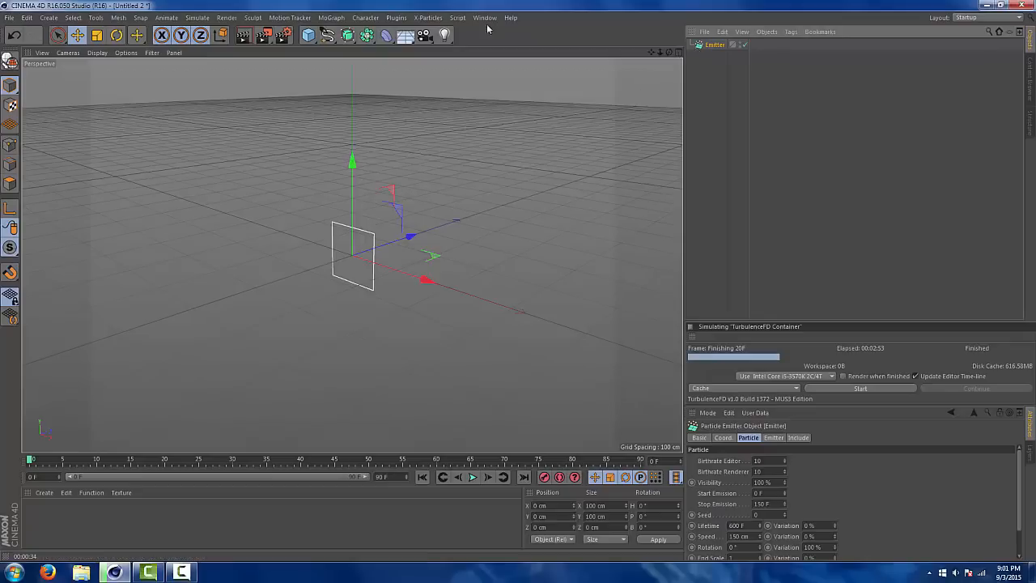
click(116, 35)
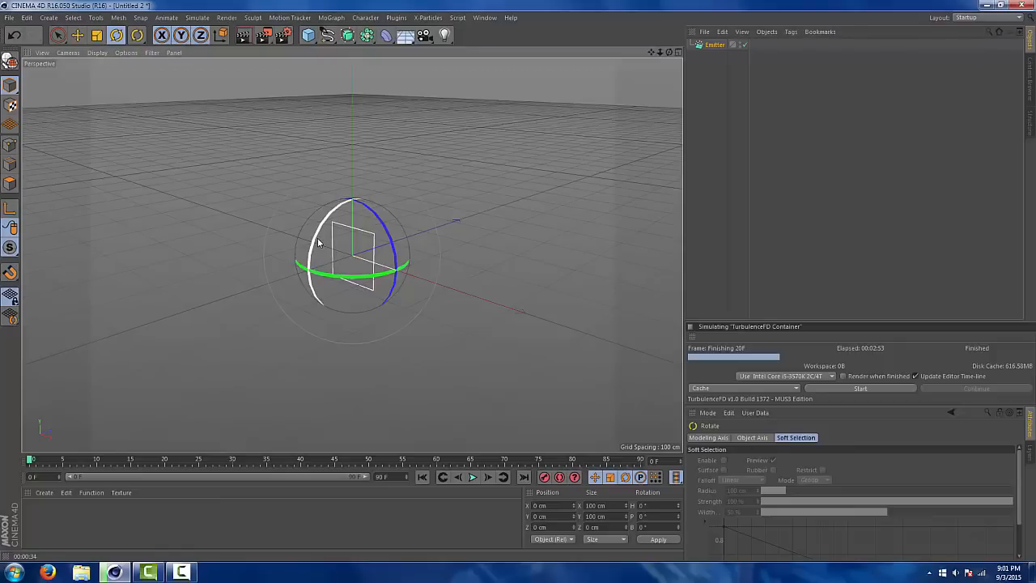
drag(318, 242, 327, 312)
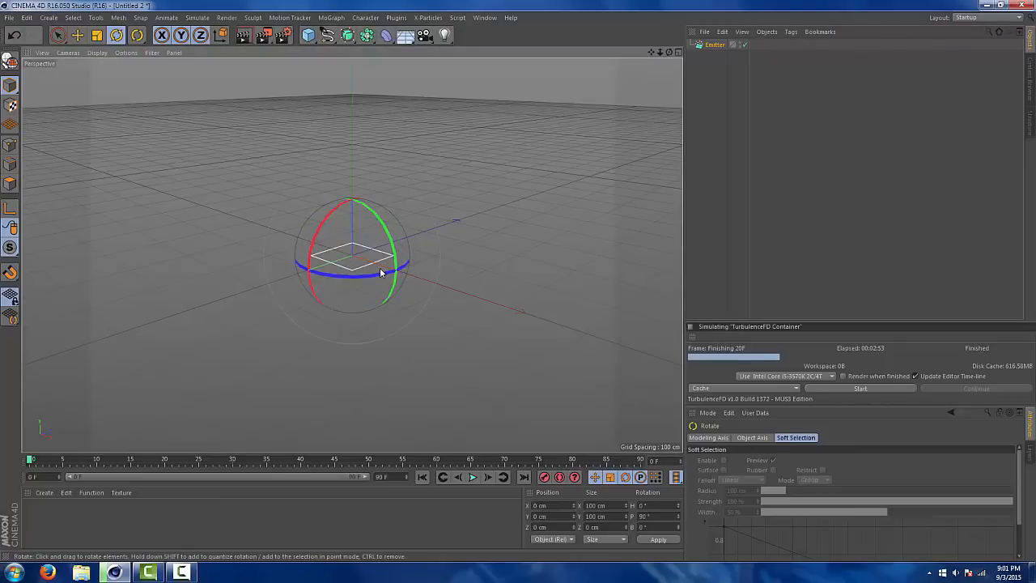
Play the particle animation from the start to check the emission direction, rewind it and check the emitter's pitch value
click(474, 476)
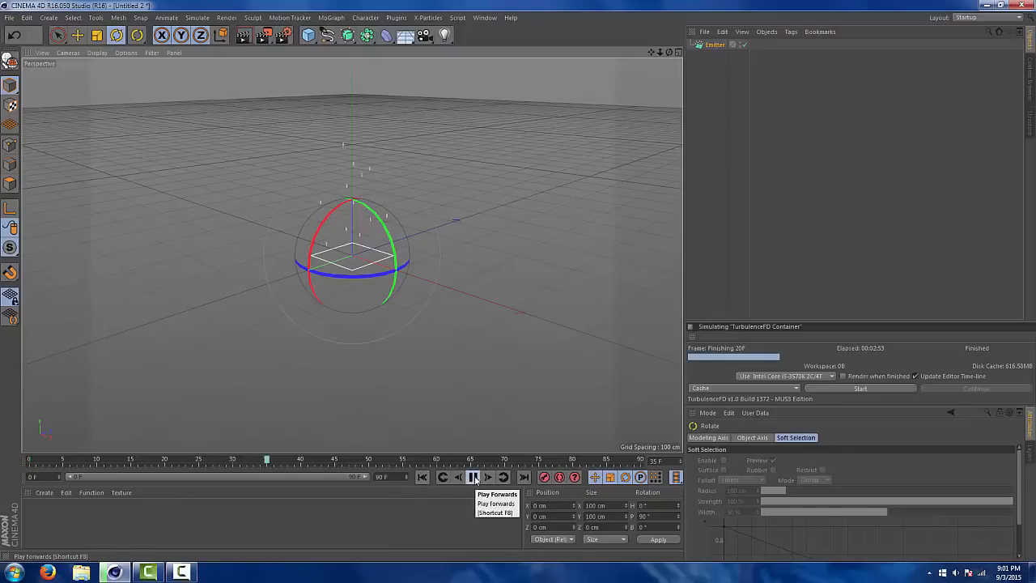
click(475, 476)
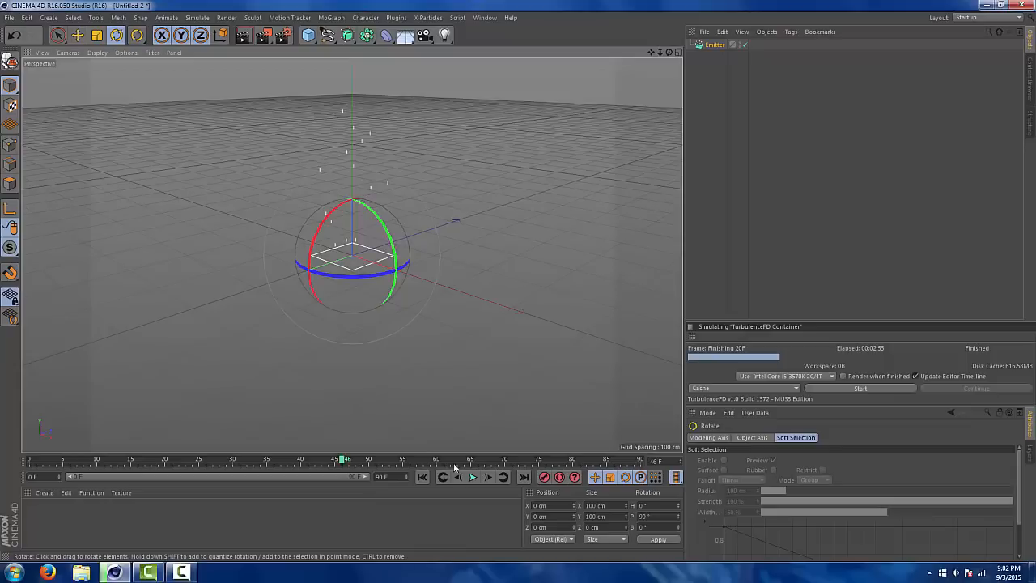
click(422, 476)
click(474, 476)
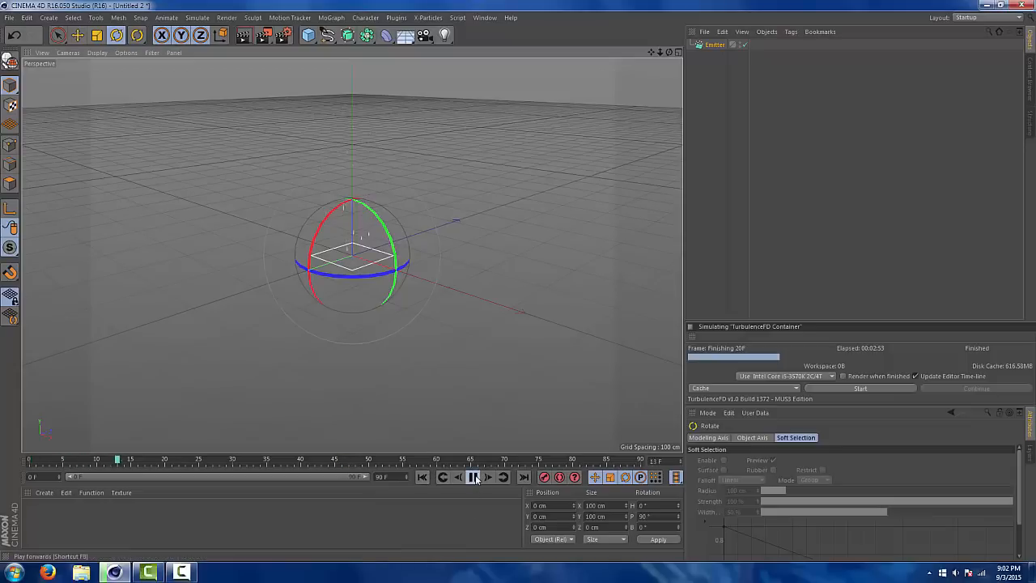
click(475, 477)
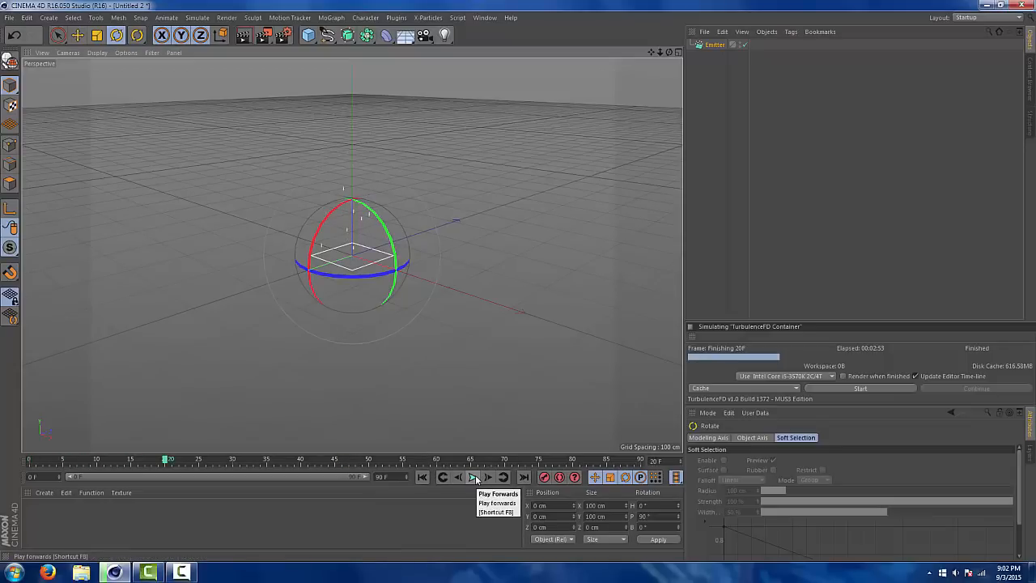
click(422, 476)
click(644, 516)
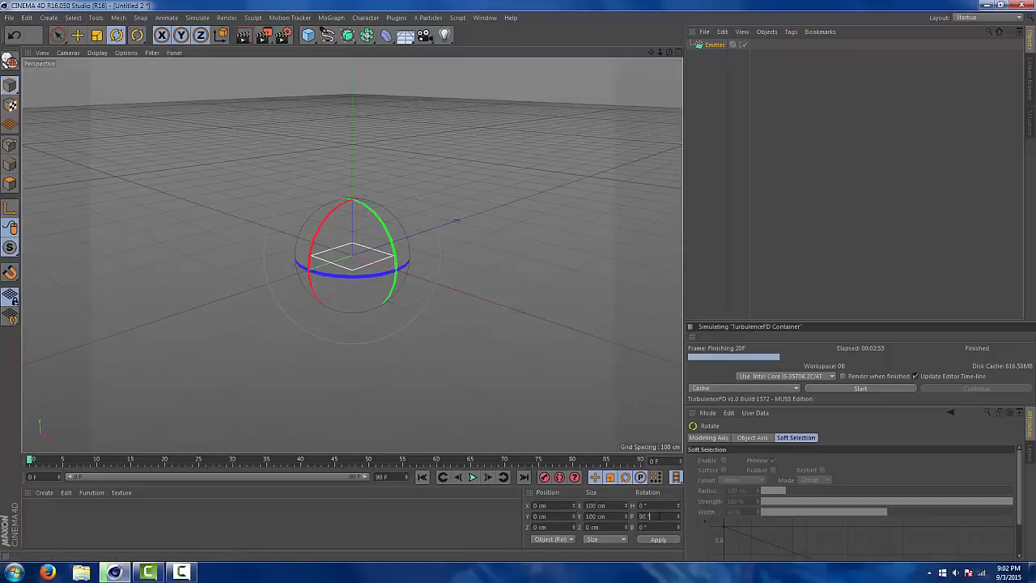
click(668, 516)
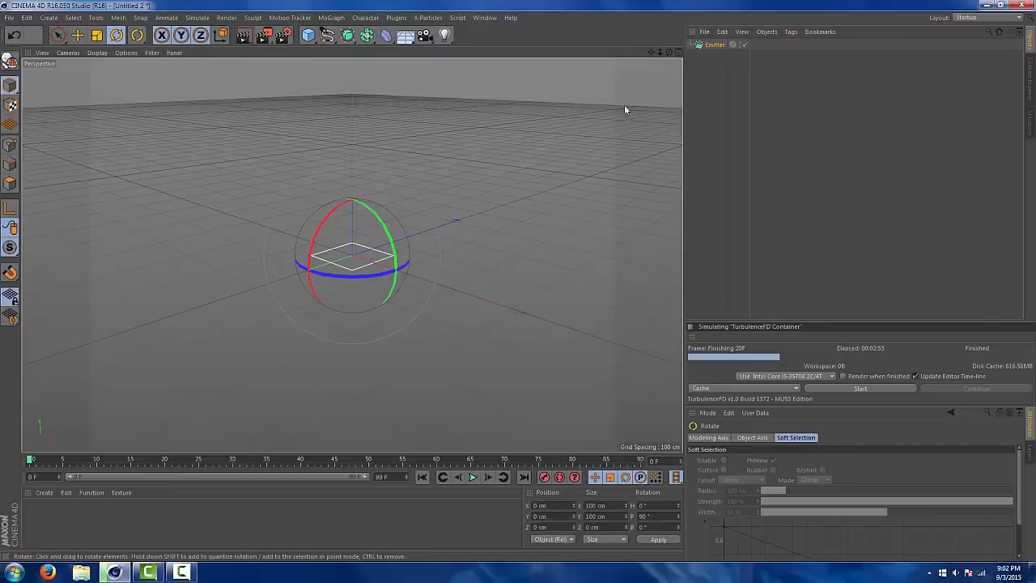
Set the emitter's editor birthrate to 1600
drag(669, 52, 746, 40)
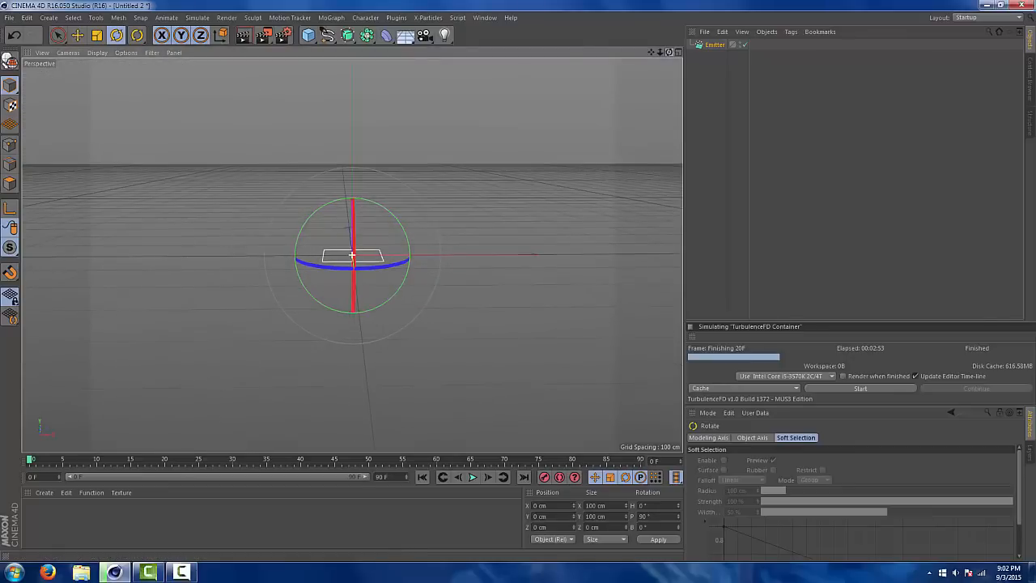
click(697, 46)
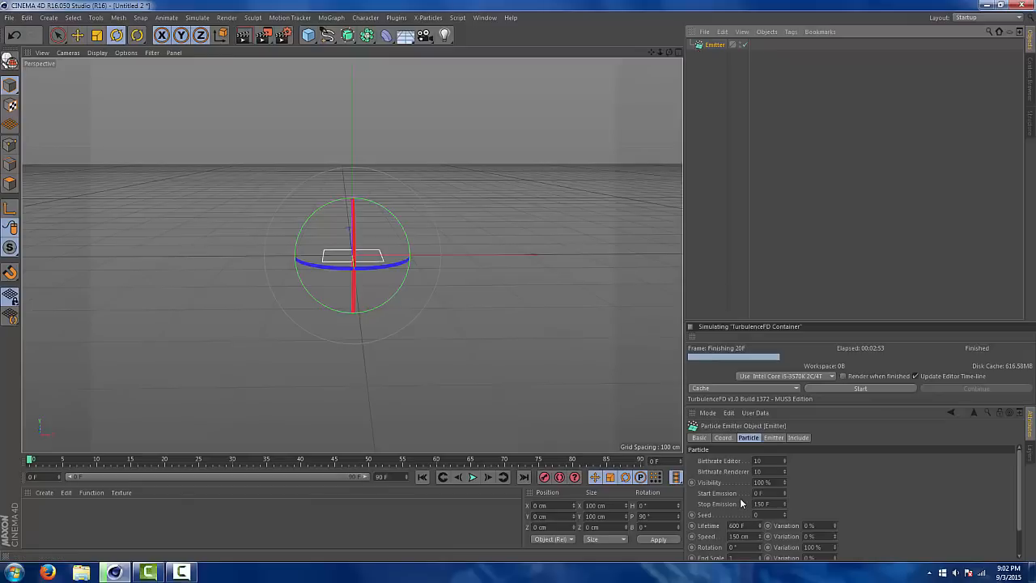
drag(764, 460, 740, 461)
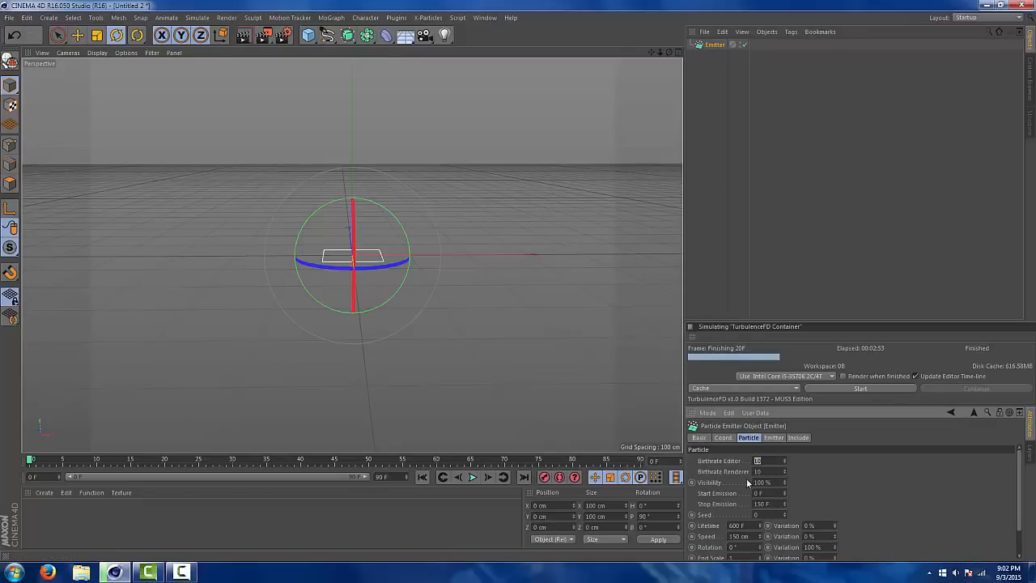
click(766, 462)
drag(769, 461, 751, 460)
click(820, 460)
drag(767, 471, 714, 471)
click(760, 471)
drag(766, 460, 712, 457)
click(777, 460)
key(Tab)
click(759, 461)
drag(778, 461, 649, 443)
text(1600)
Set the emitter's renderer birthrate to 1600
click(764, 472)
text(2600)
key(BackSpace)
key(BackSpace)
key(BackSpace)
key(BackSpace)
text(1600)
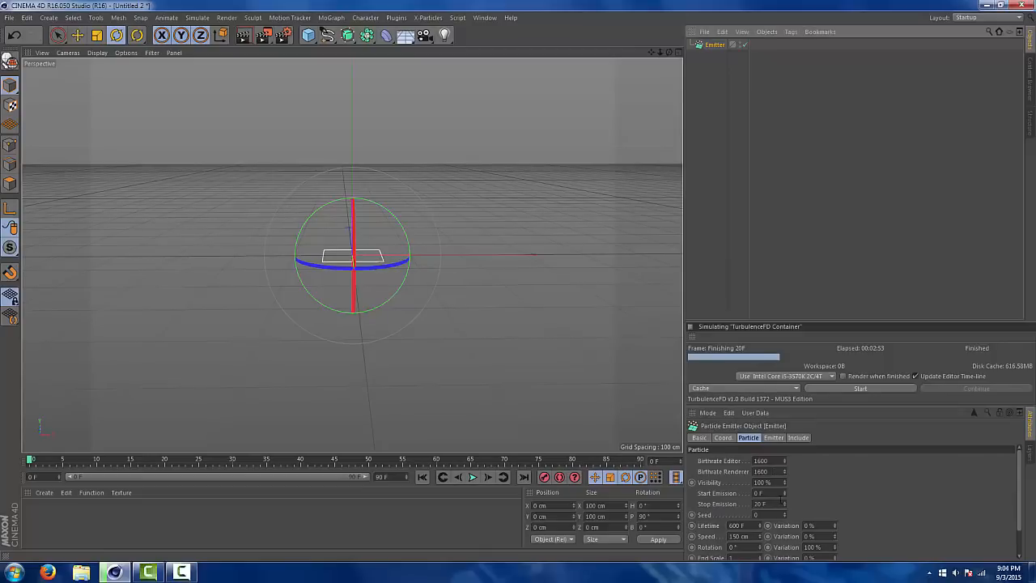
Set the emitter's stop emission to 10 F, particle lifetime to 7 F and speed to 160 cm
double_click(761, 504)
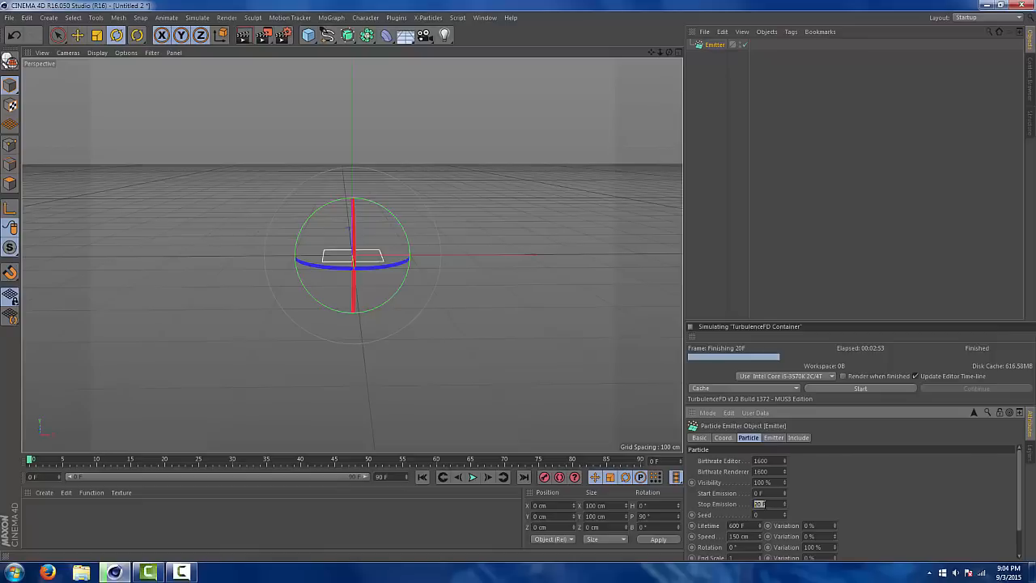
text(10)
key(Return)
double_click(738, 525)
text(7)
double_click(749, 538)
text(160)
key(Return)
Add variation to the particle lifetime and set the speed variation to 49 %
click(809, 525)
text(1)
click(809, 536)
text(40)
scroll(1016, 499, down, 2)
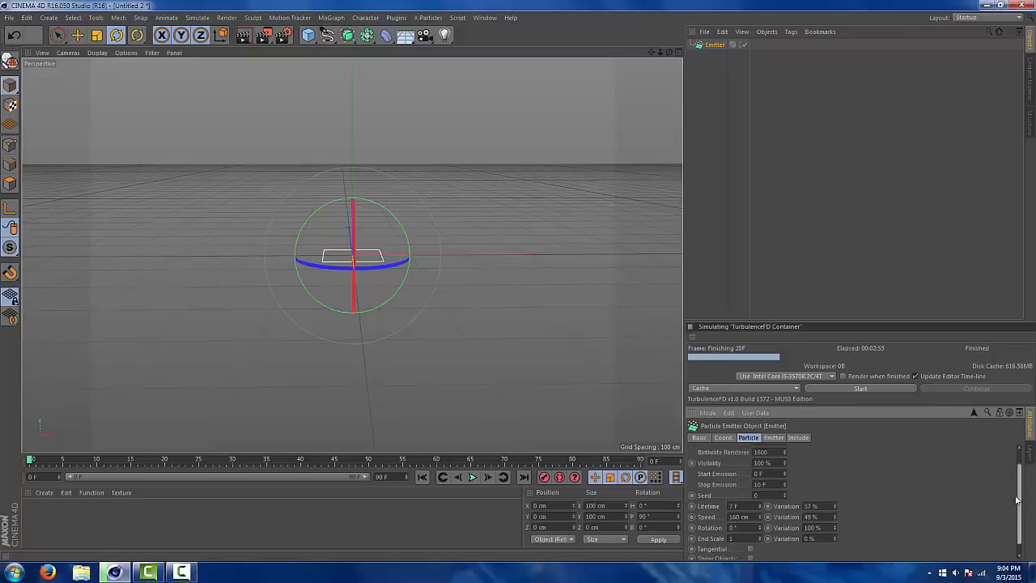
scroll(1016, 499, up, 2)
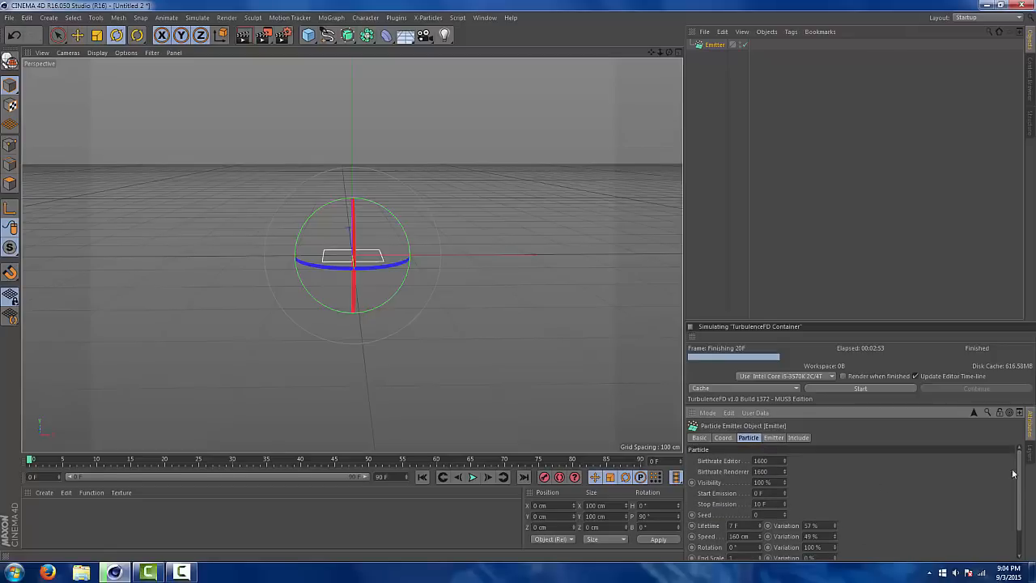
Change the emitter type to Cone and set its X-Size and Y-Size to 35 cm
click(768, 438)
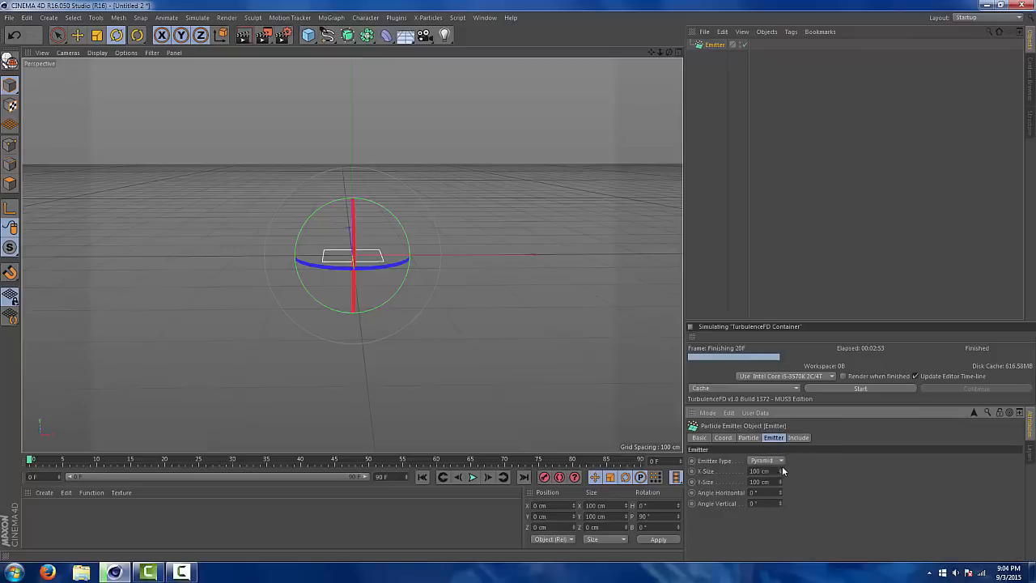
click(761, 481)
drag(774, 471, 589, 469)
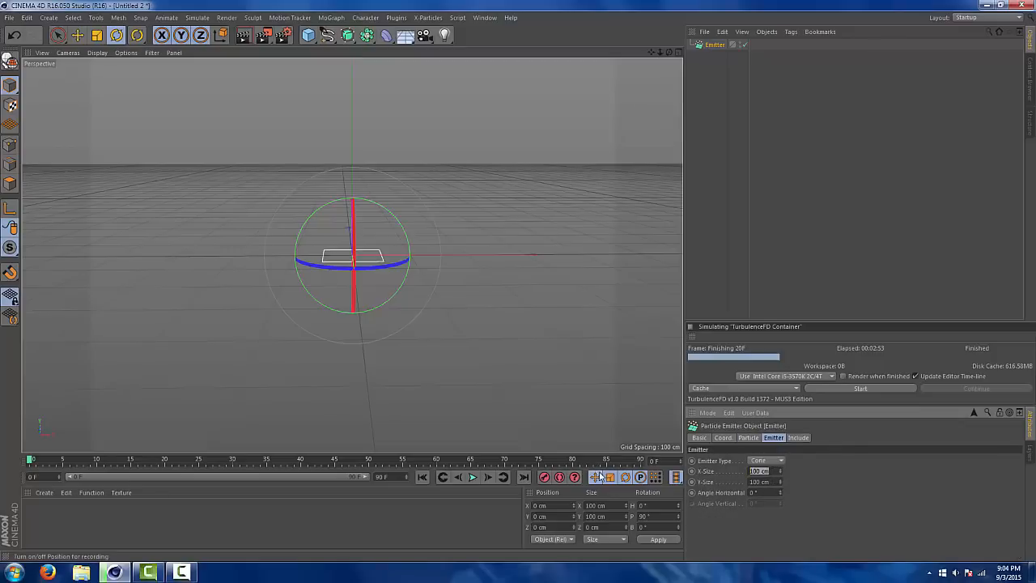
text(35)
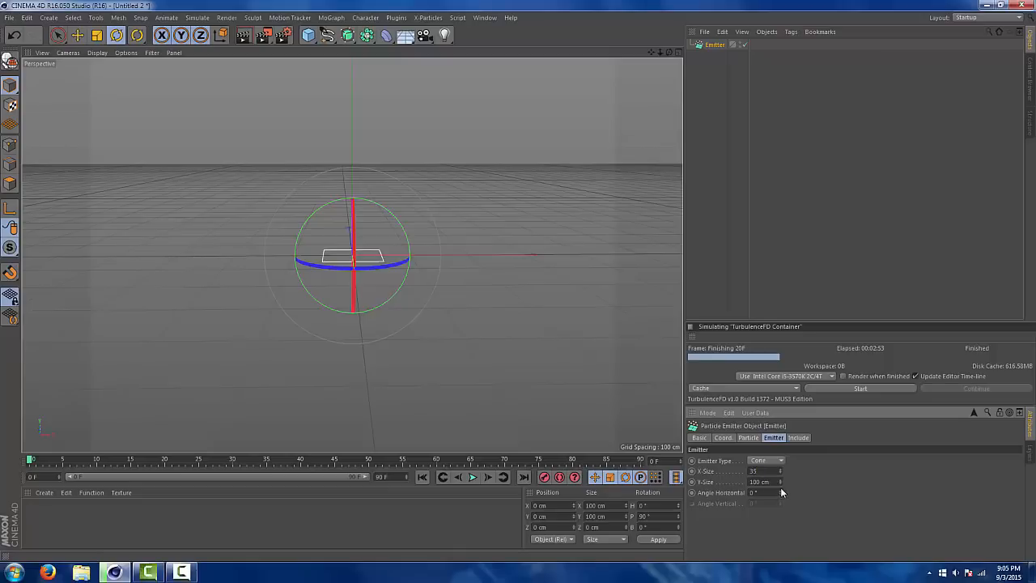
key(Tab)
text(35)
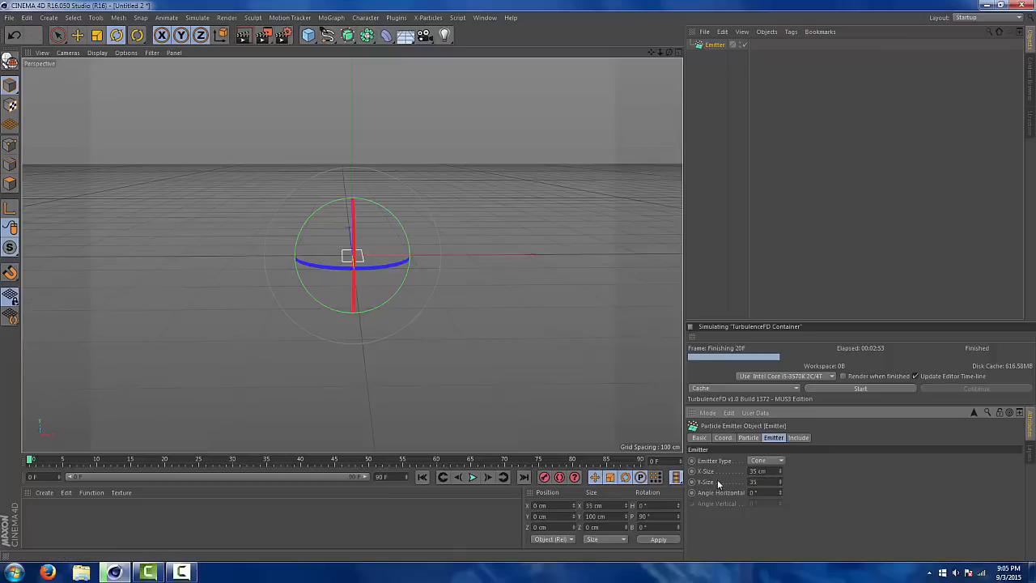
Confirm the emitter's Y-Size of 35 cm and add a TurbulenceFD Emitter tag to the particle emitter
key(Return)
right_click(720, 44)
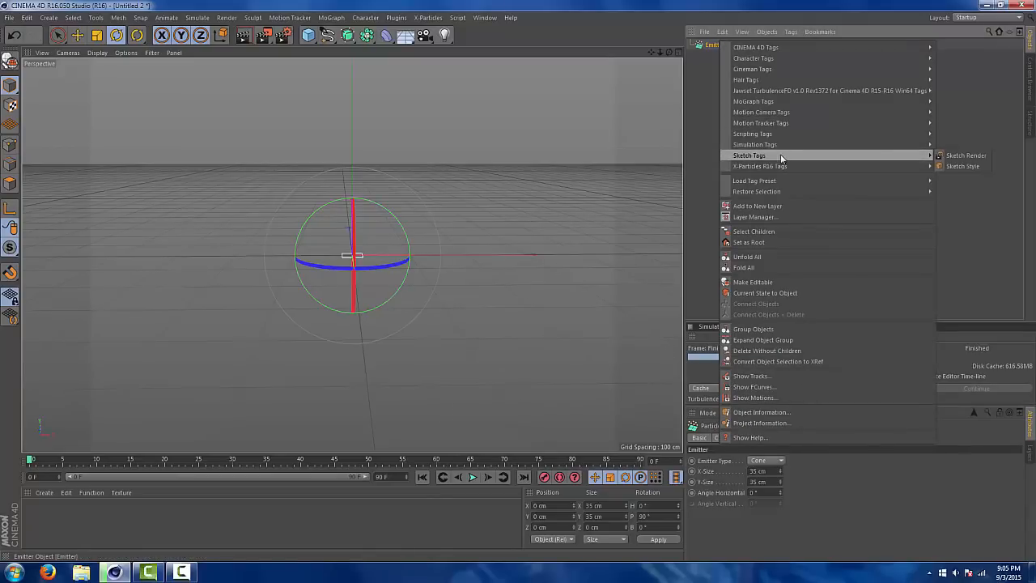
mouse_move(882, 91)
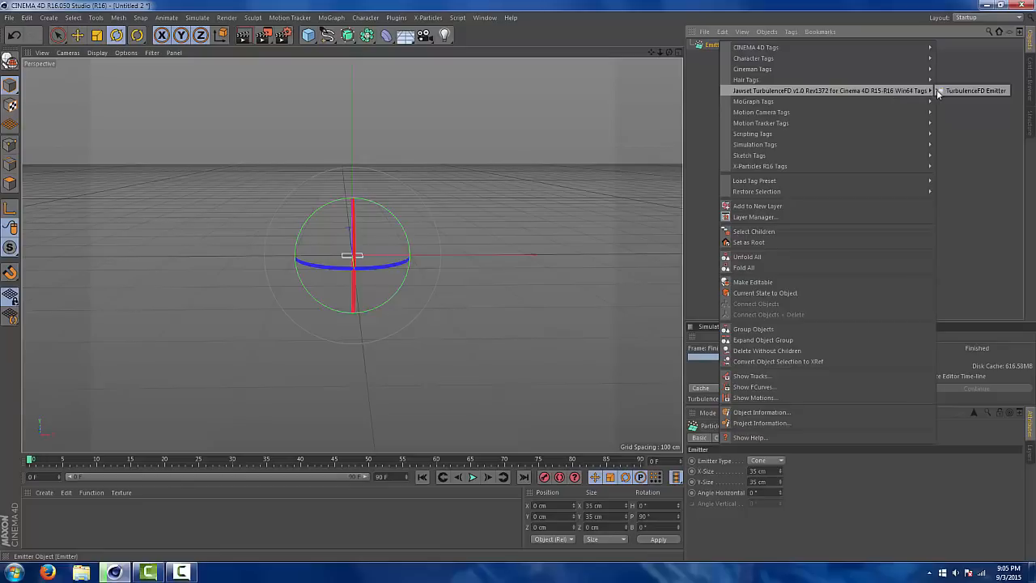
click(967, 91)
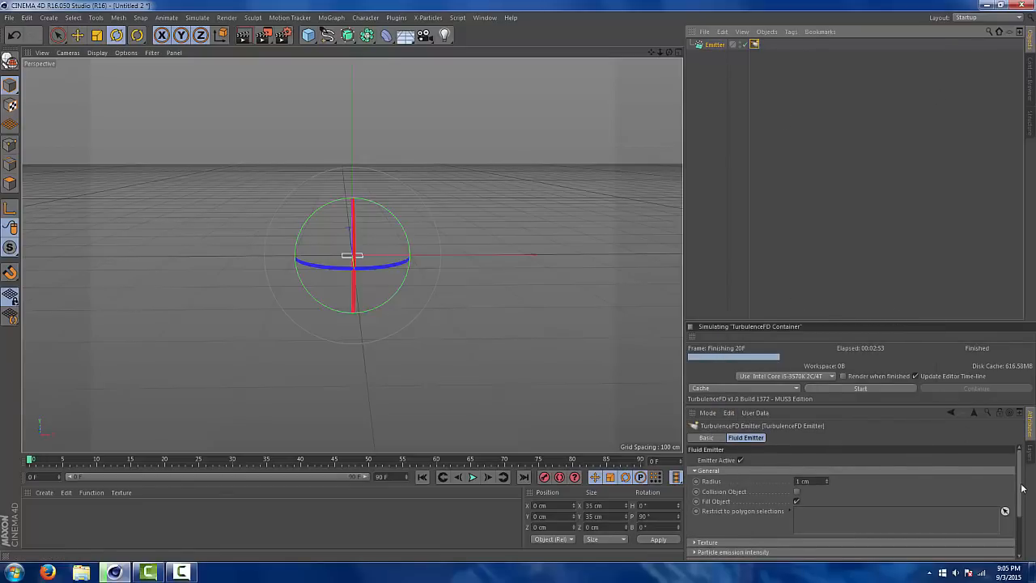
Set the Velocity Weight in the fluid emitter's Force settings to 1
scroll(847, 490, down, 3)
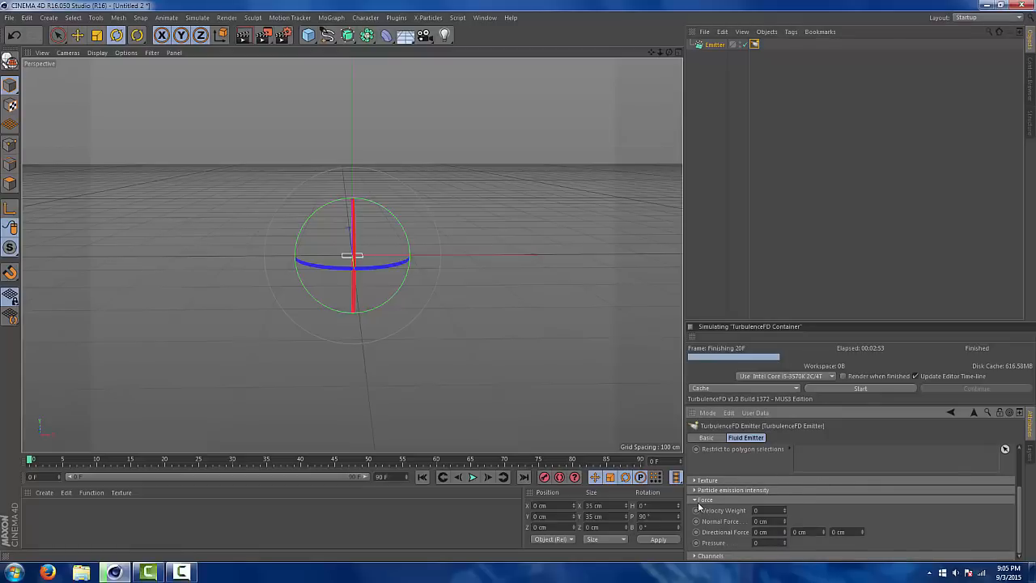
drag(760, 511, 714, 509)
click(769, 497)
click(698, 489)
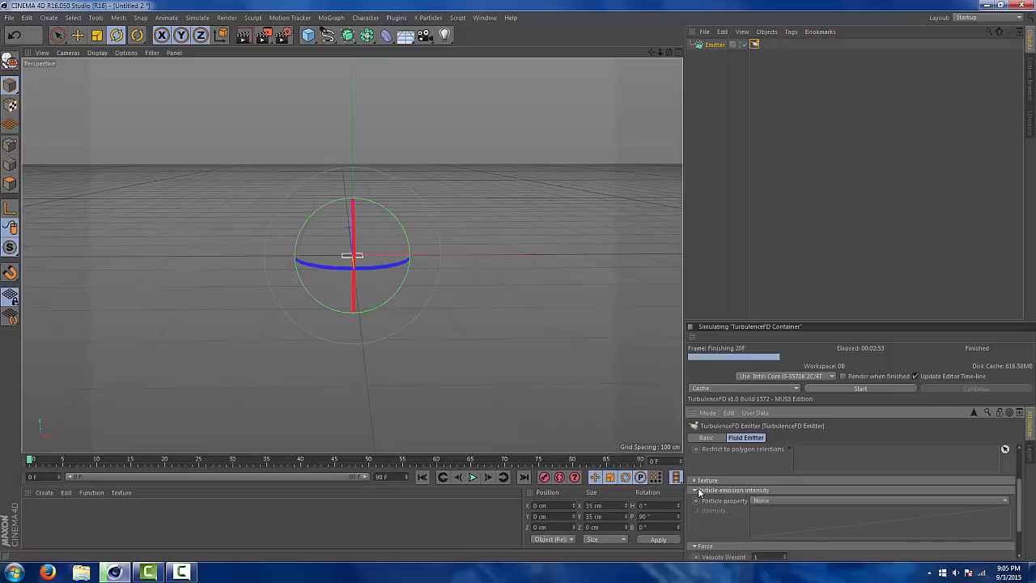
click(698, 489)
click(696, 481)
click(696, 481)
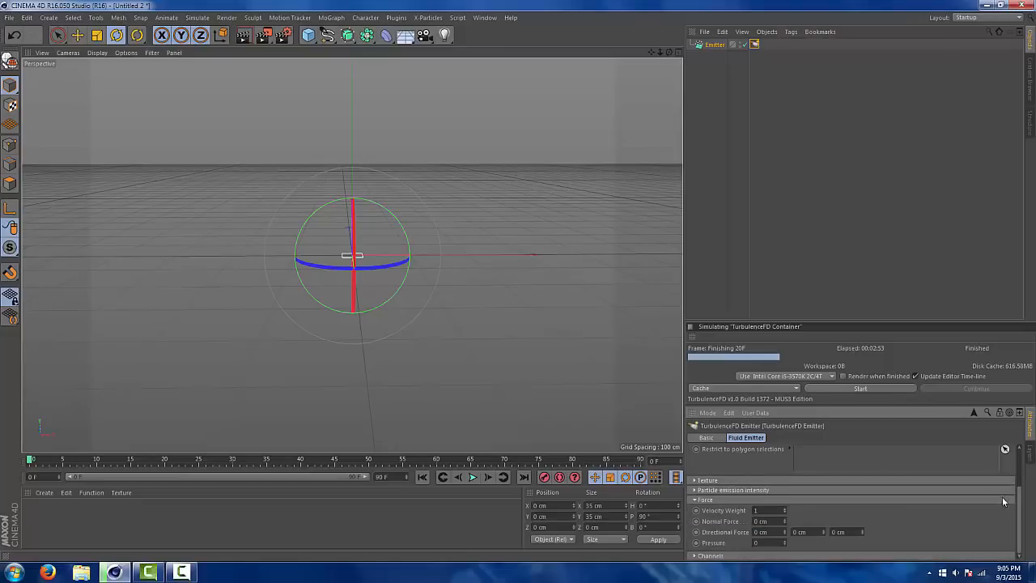
In the fluid emitter's Channels settings, set the Burn value to 2 and the Fuel Value to 1
drag(1021, 507, 1023, 515)
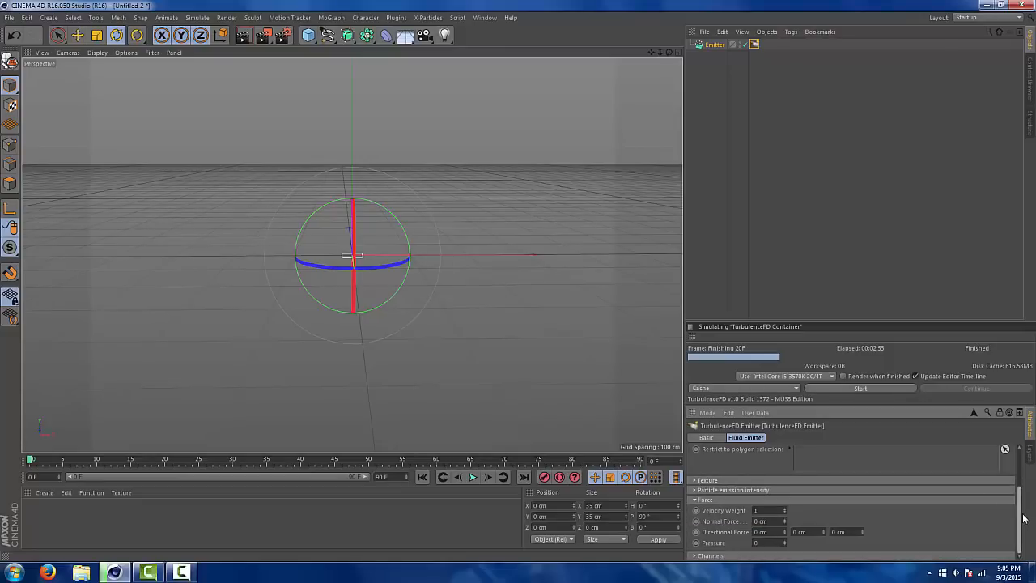
click(693, 556)
scroll(1017, 499, down, 3)
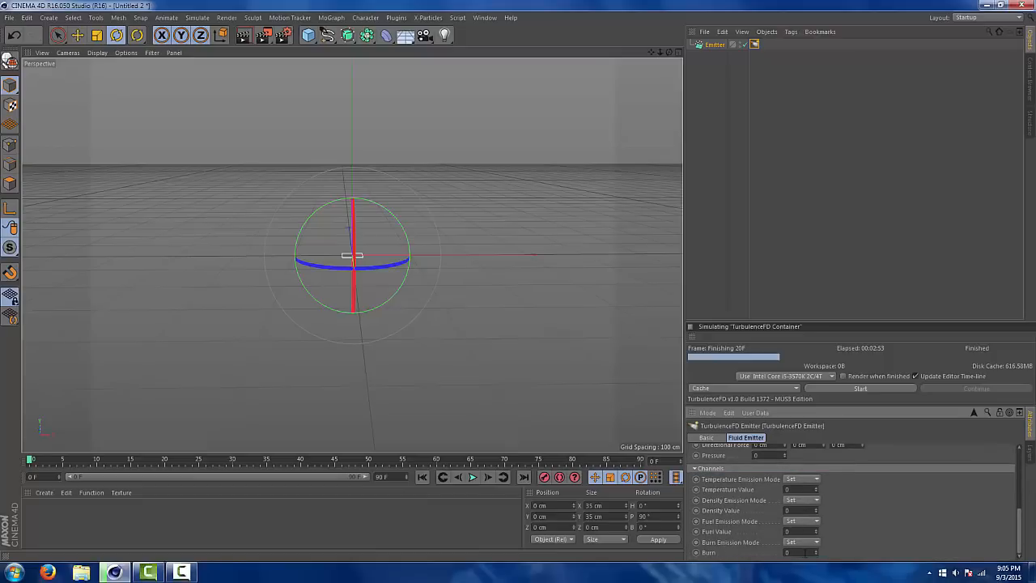
drag(805, 552, 732, 558)
text(2)
key(shift+Tab)
text(1)
drag(1019, 530, 1016, 473)
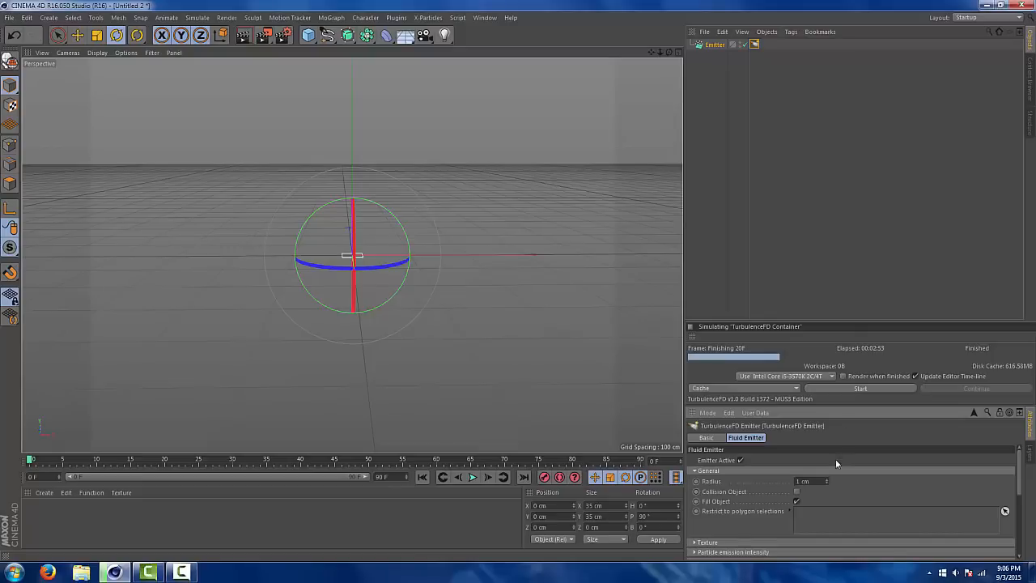
Set the fluid emitter's radius to 5 cm and record a keyframe for it at frame 3
click(816, 480)
click(50, 463)
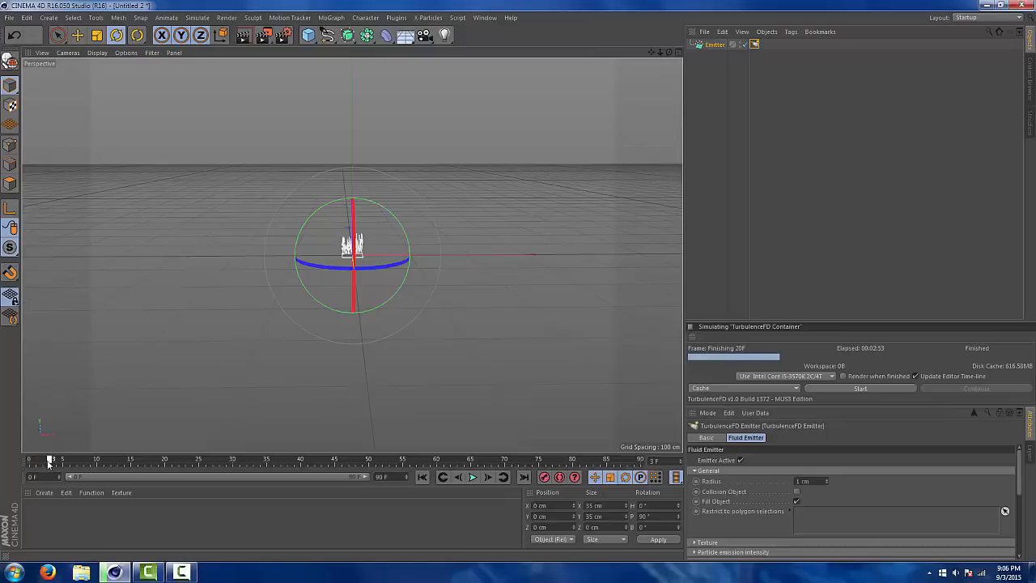
drag(49, 464, 54, 464)
click(801, 480)
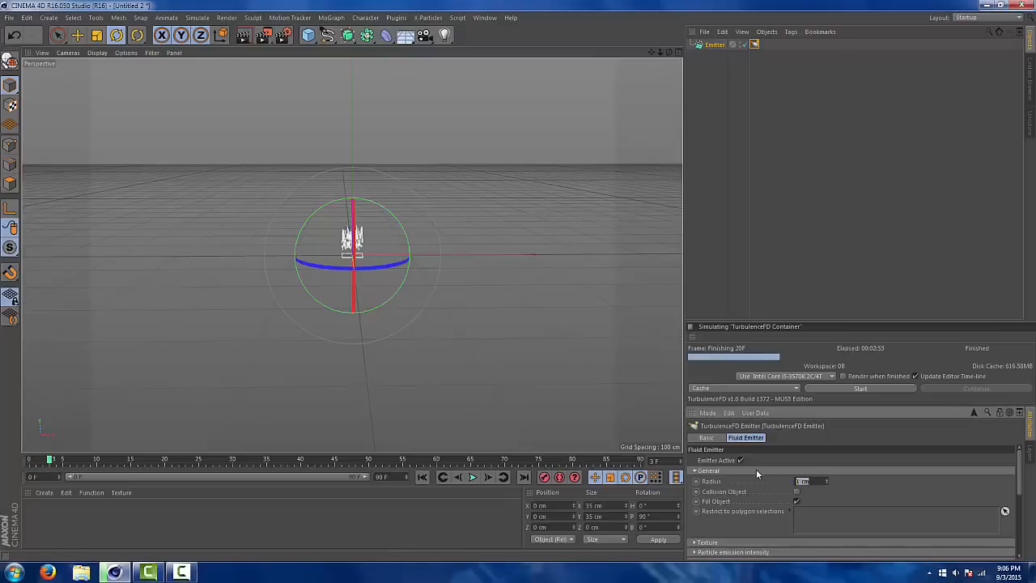
text(5)
key(Return)
ctrl+click(696, 481)
Record a second radius keyframe at frame 11 with a value of 1 cm
drag(59, 462, 105, 462)
drag(816, 480, 673, 448)
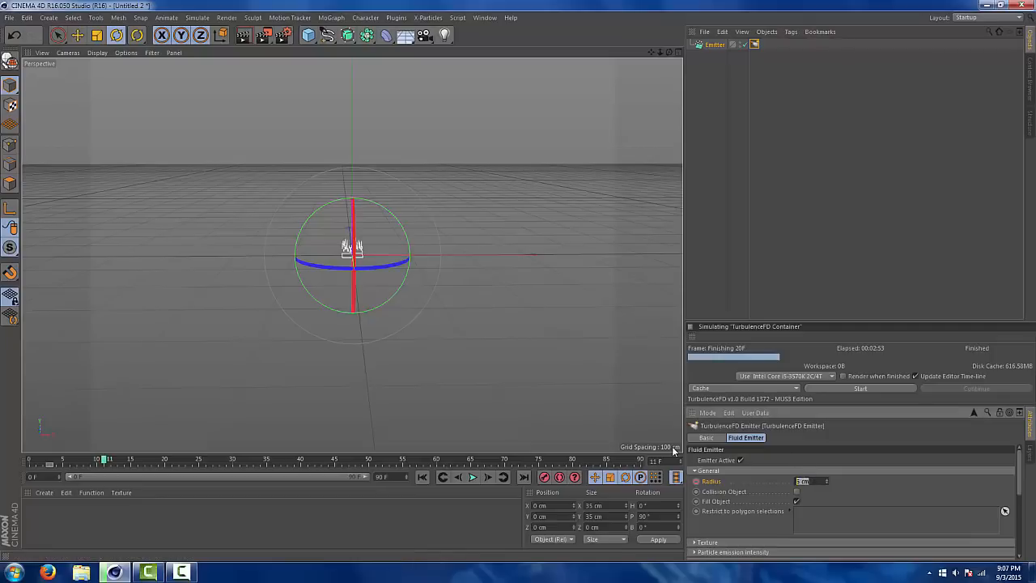
text(1)
key(Return)
click(696, 481)
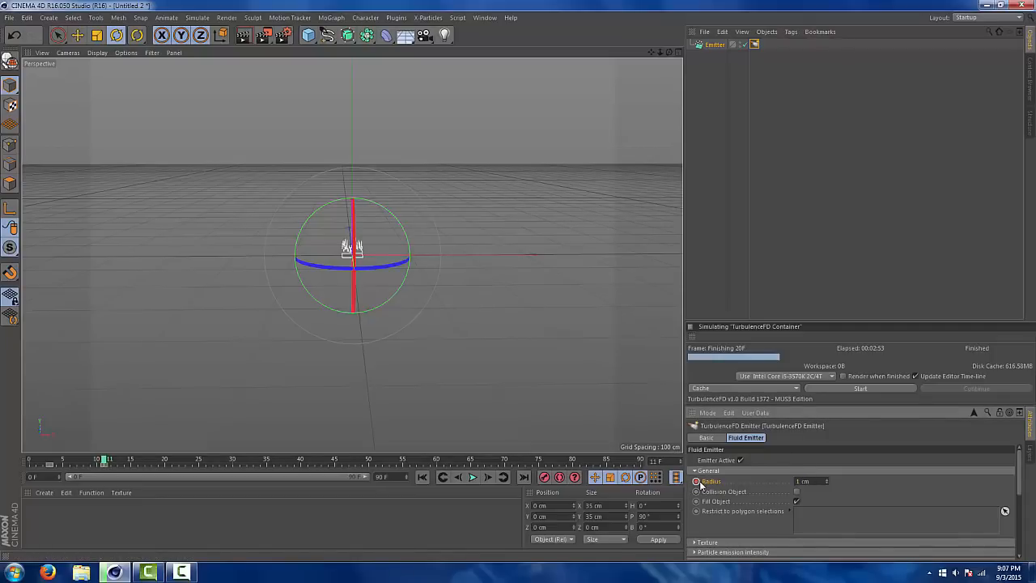
Scrub the opening frames and play the animation to check the particle burst, returning to frame 0
click(422, 476)
drag(33, 460, 51, 463)
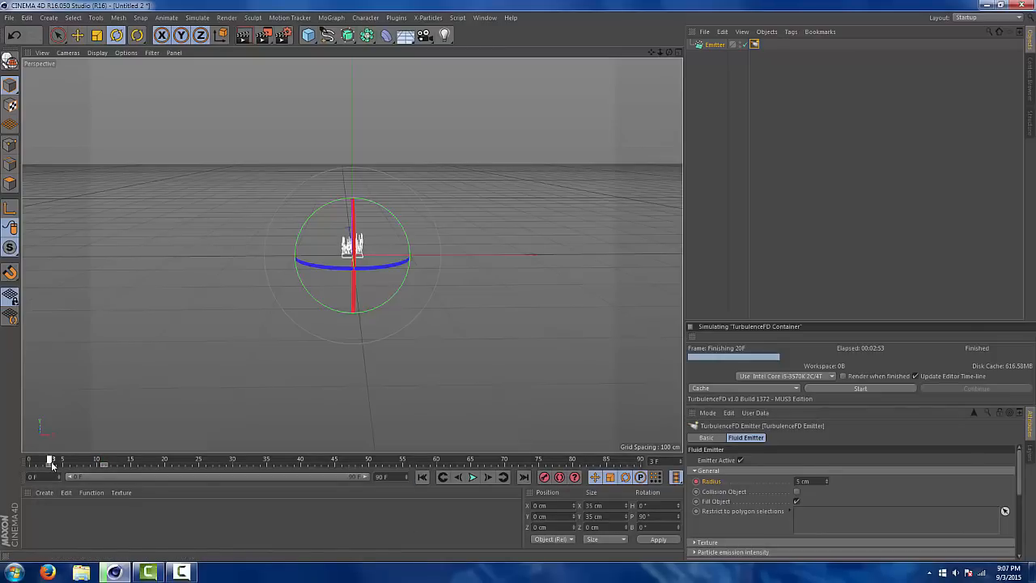
drag(51, 464, 2, 470)
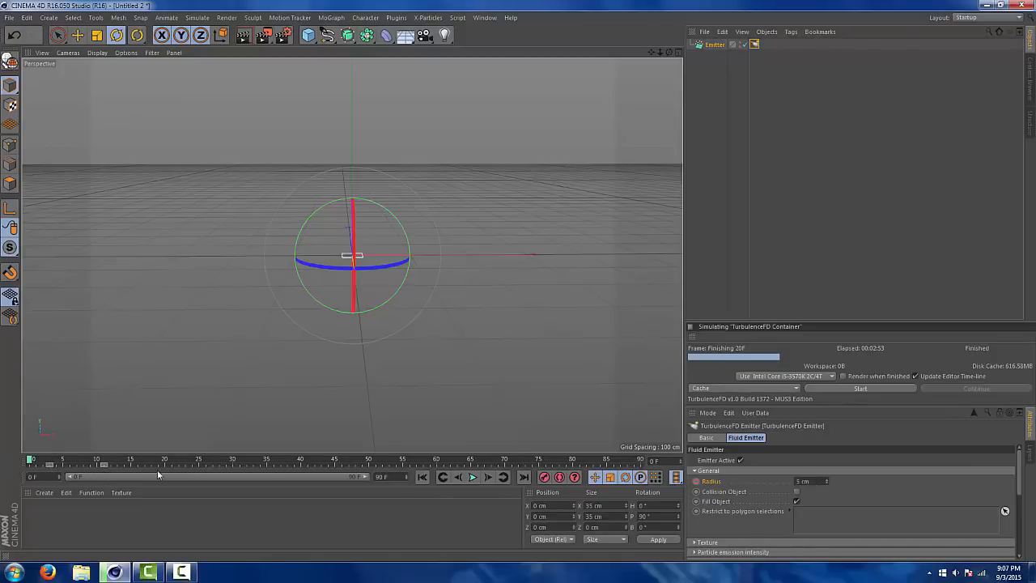
click(473, 476)
click(473, 476)
click(422, 477)
Add a TurbulenceFD Container to the scene
click(396, 17)
mouse_move(438, 51)
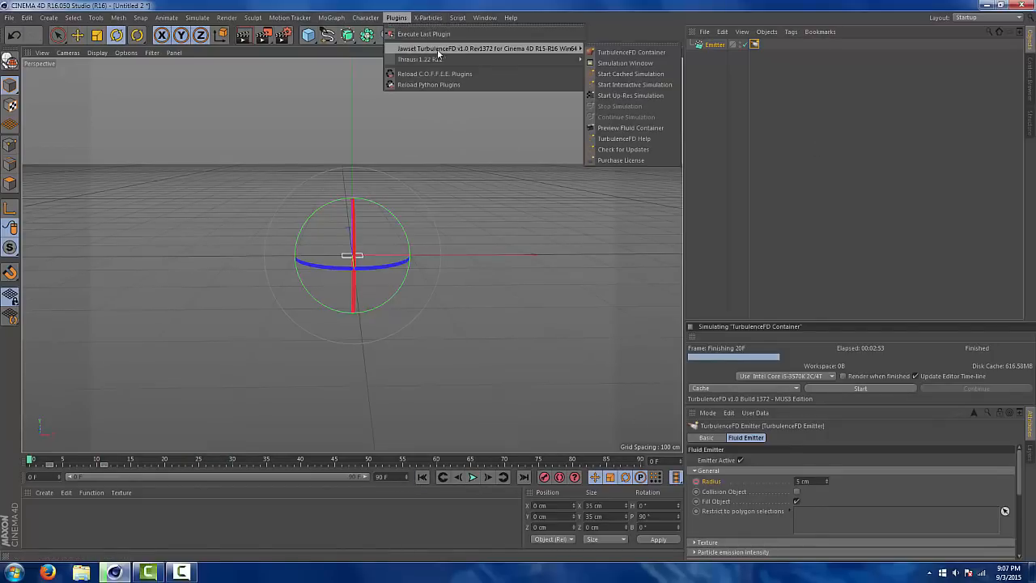
click(623, 52)
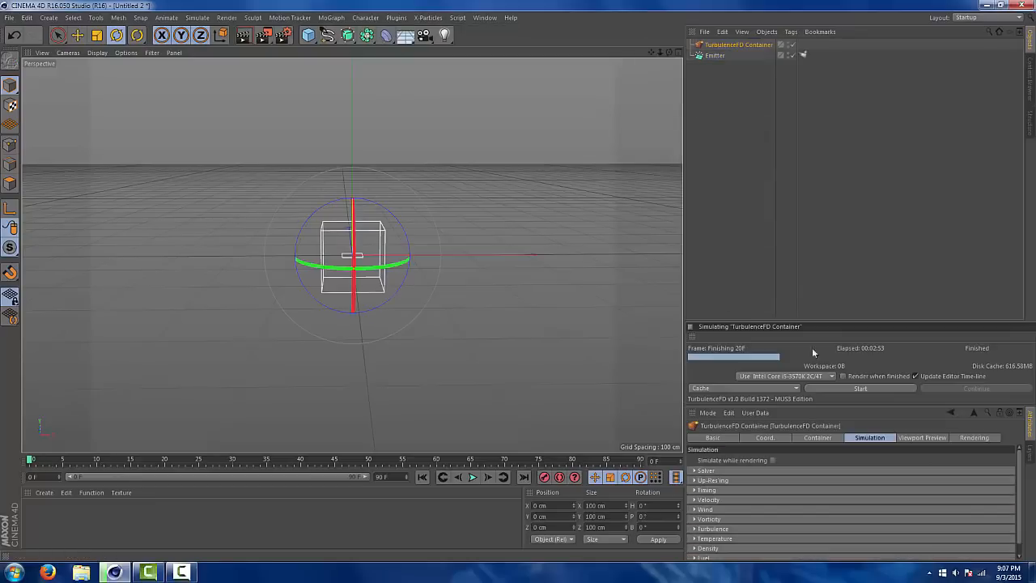
Set the container's grid size to 250 cm on all three axes
click(815, 437)
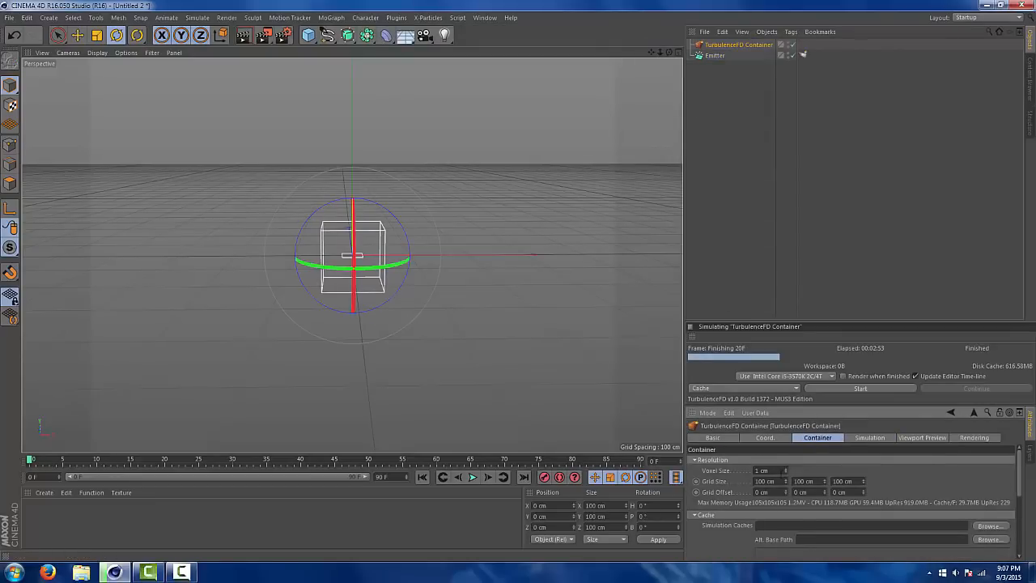
double_click(765, 480)
text(250)
key(Tab)
text(25)
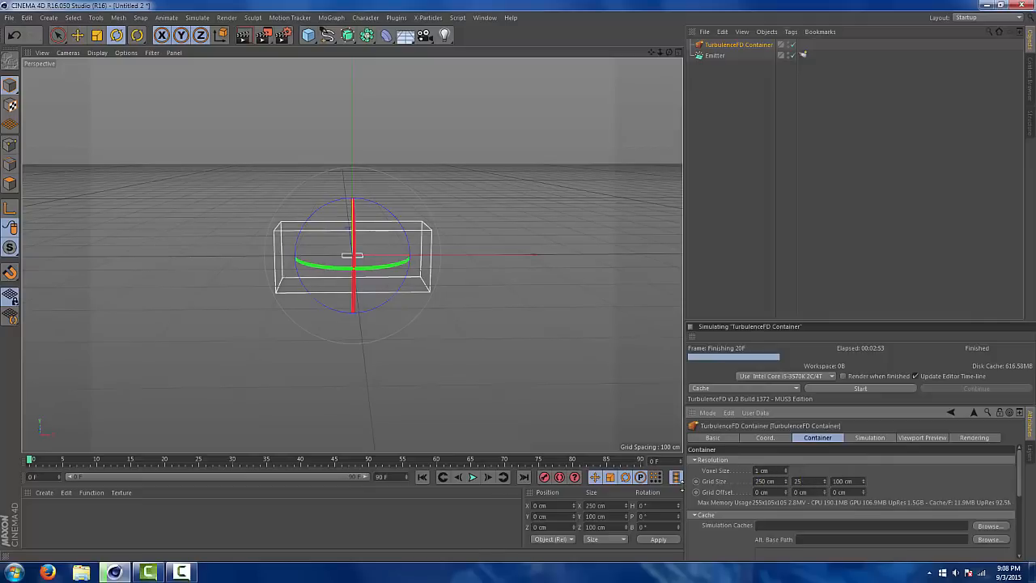
text(0)
key(Tab)
text(2)
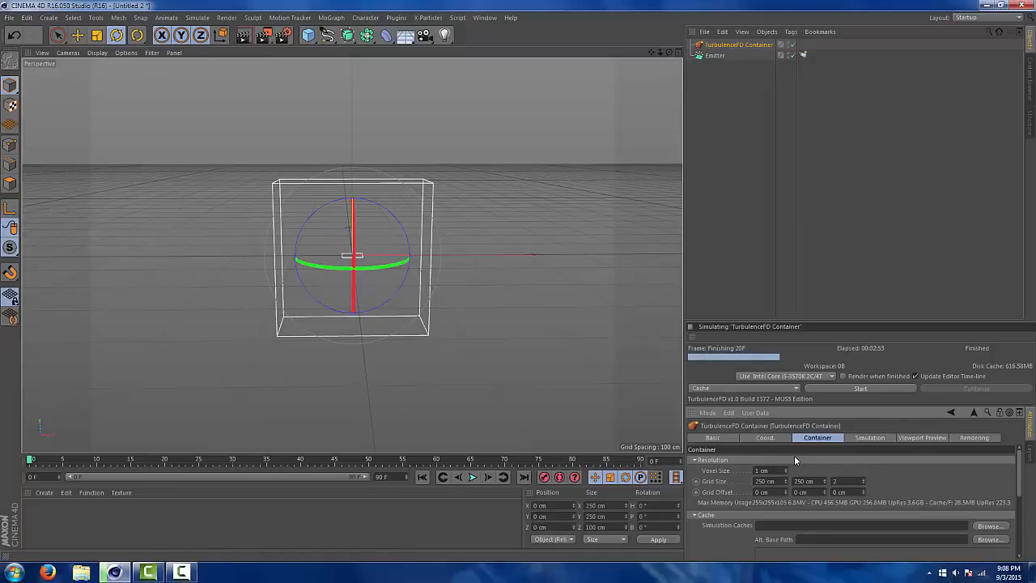
text(50)
key(Return)
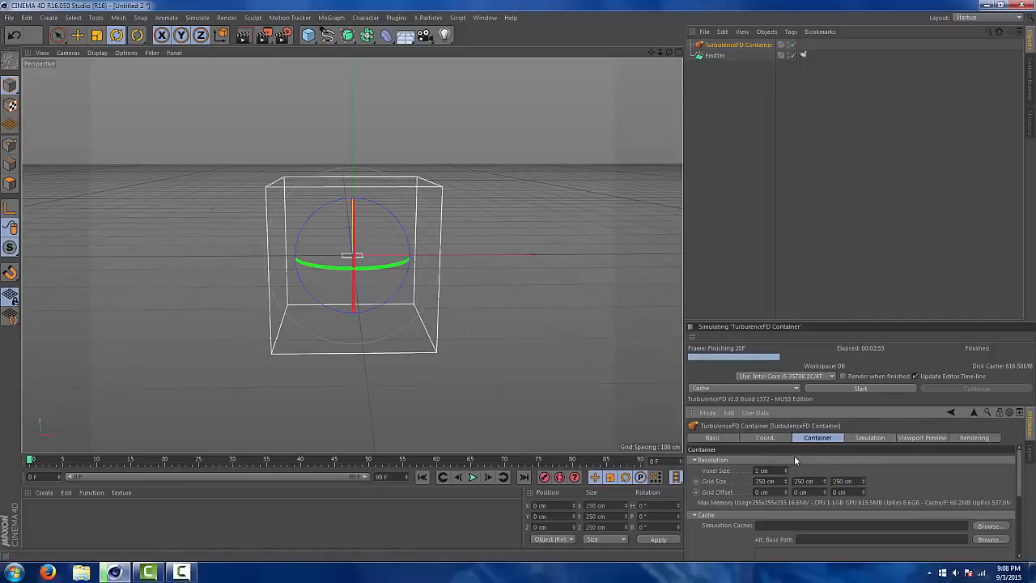
Move the particle emitter straight down to about Y -136 cm, near the container's floor
scroll(362, 361, up, 5)
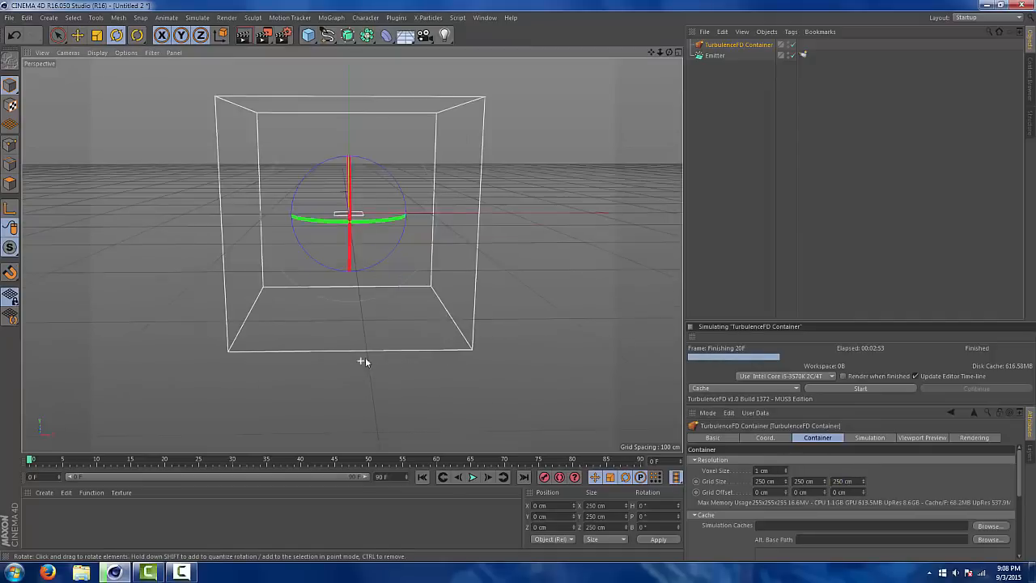
scroll(371, 321, up, 1)
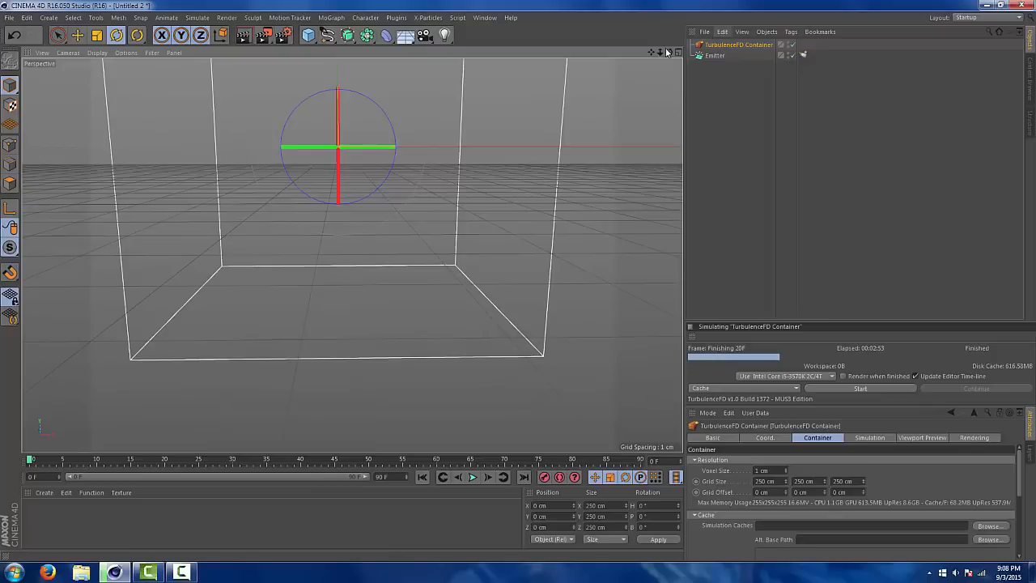
drag(668, 52, 829, 37)
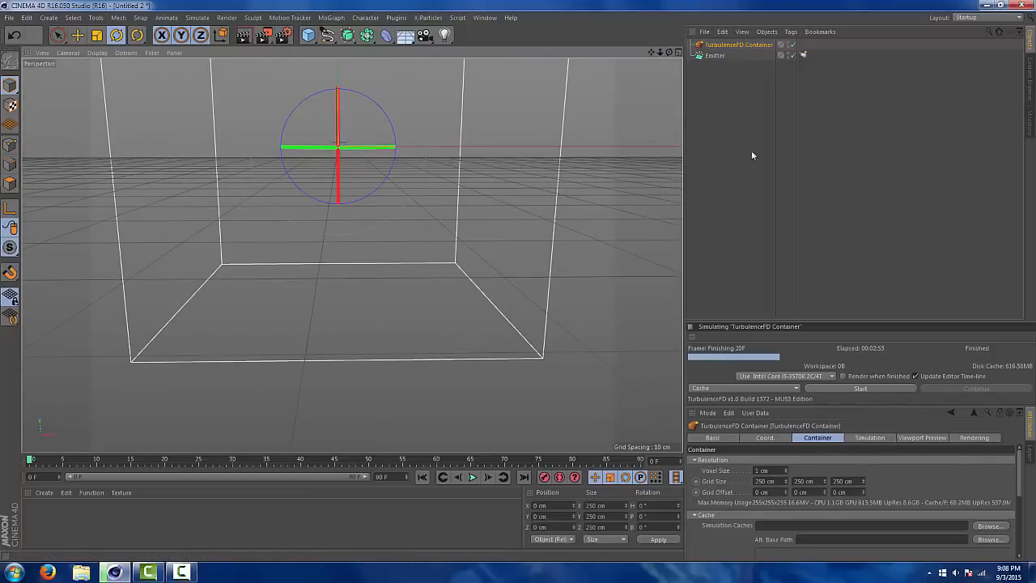
click(715, 55)
click(79, 36)
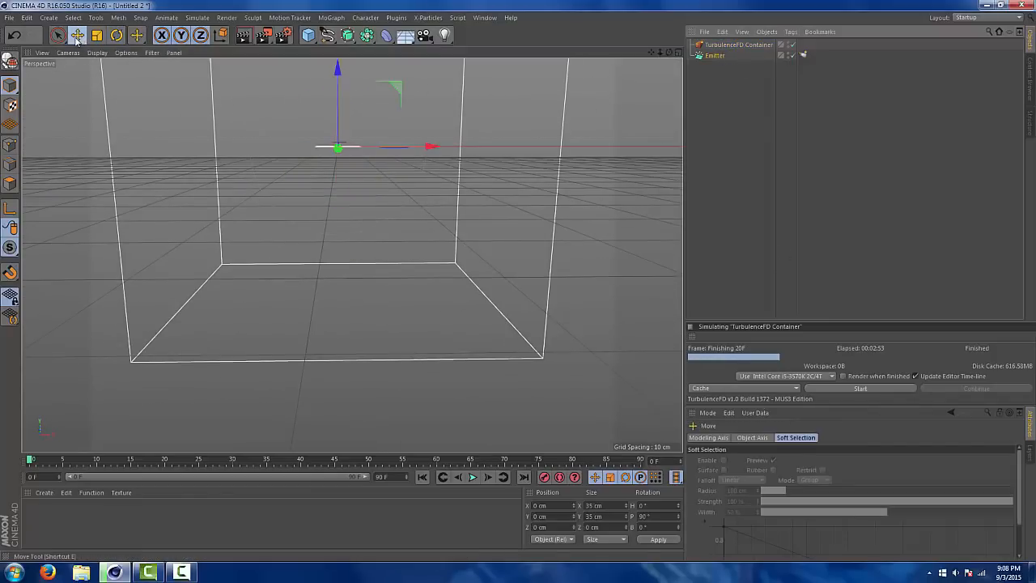
drag(344, 82, 340, 192)
Raise the emitter to the container's floor at about Y -127 cm, then shift it off centre to about X -45 cm, Z 41 cm
click(677, 52)
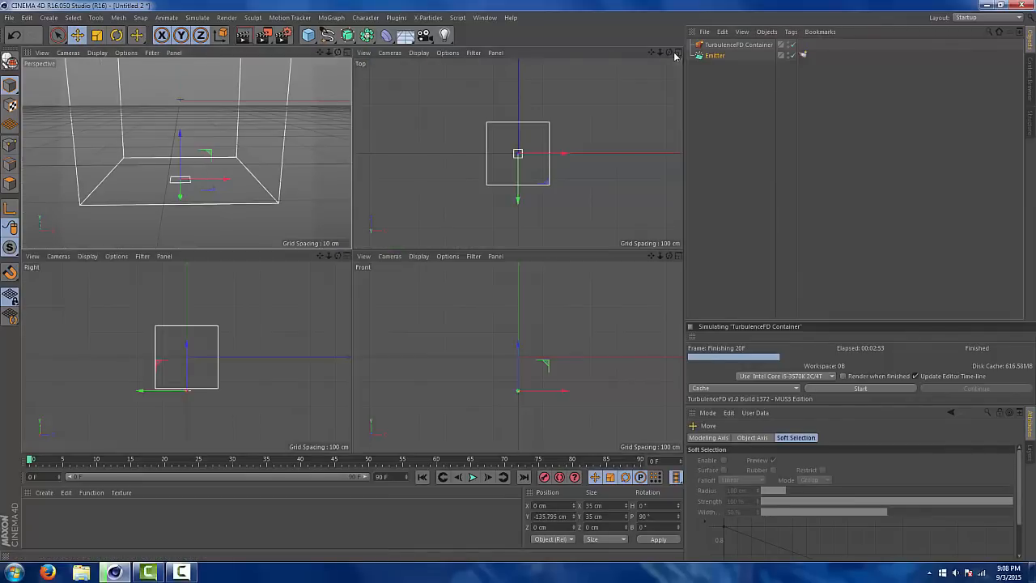
scroll(518, 388, up, 10)
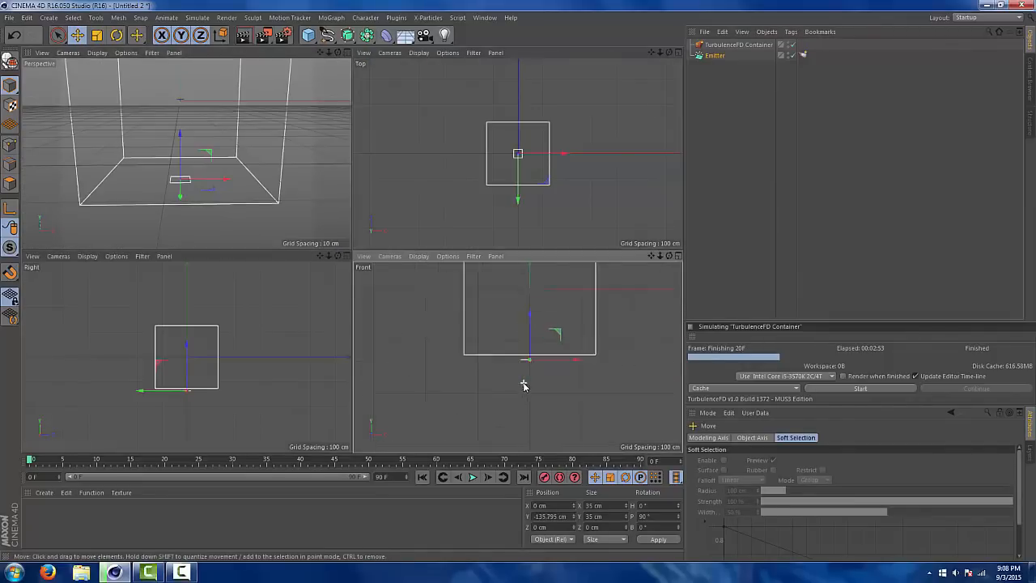
mouse_move(465, 346)
mouse_down()
mouse_move(480, 326)
mouse_move(476, 338)
mouse_up()
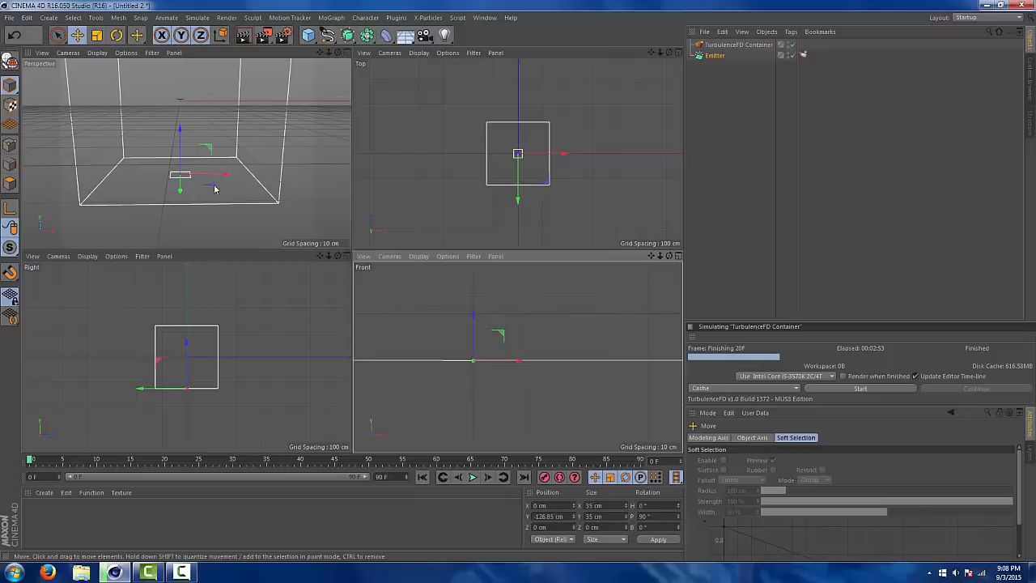
drag(207, 185, 157, 170)
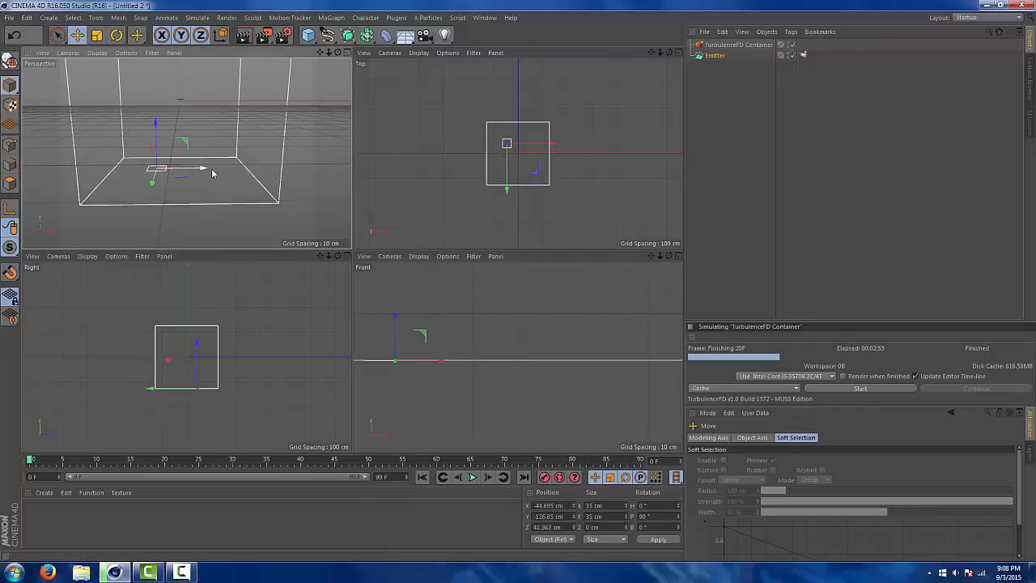
click(347, 53)
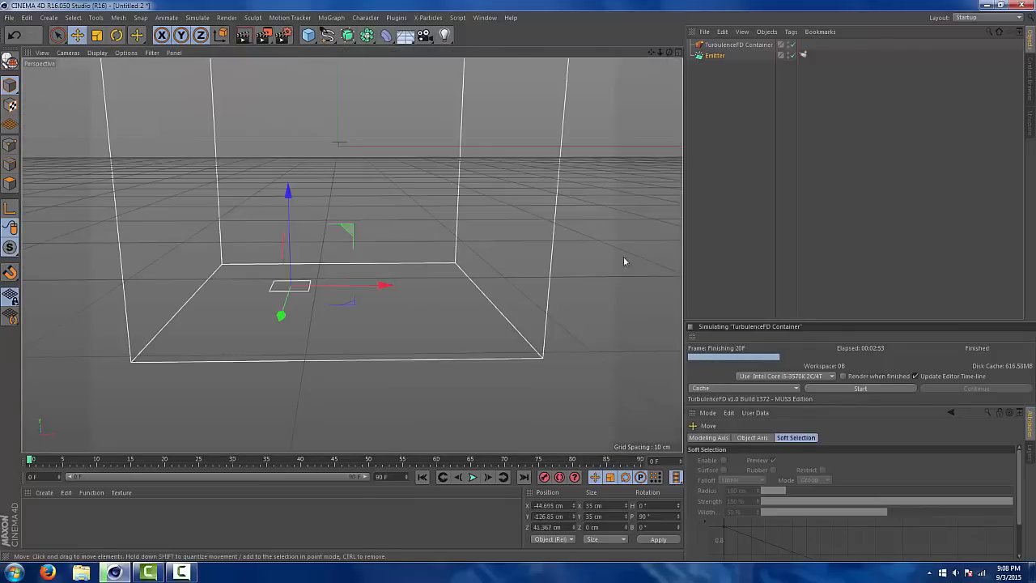
Reorder the TurbulenceFD Container below the emitter in the object hierarchy and set its voxel size to 1.8 cm
click(723, 46)
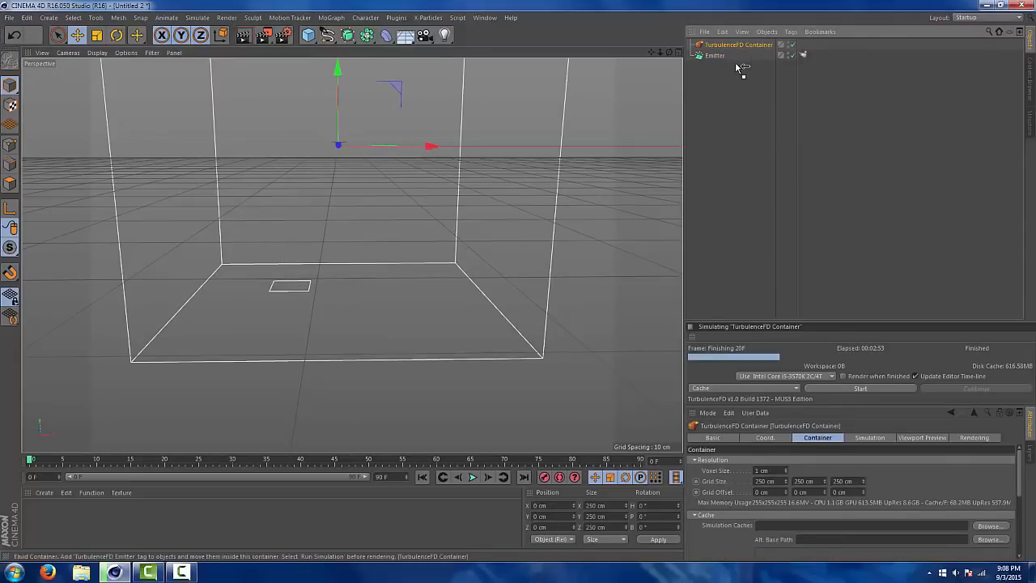
drag(738, 68, 740, 68)
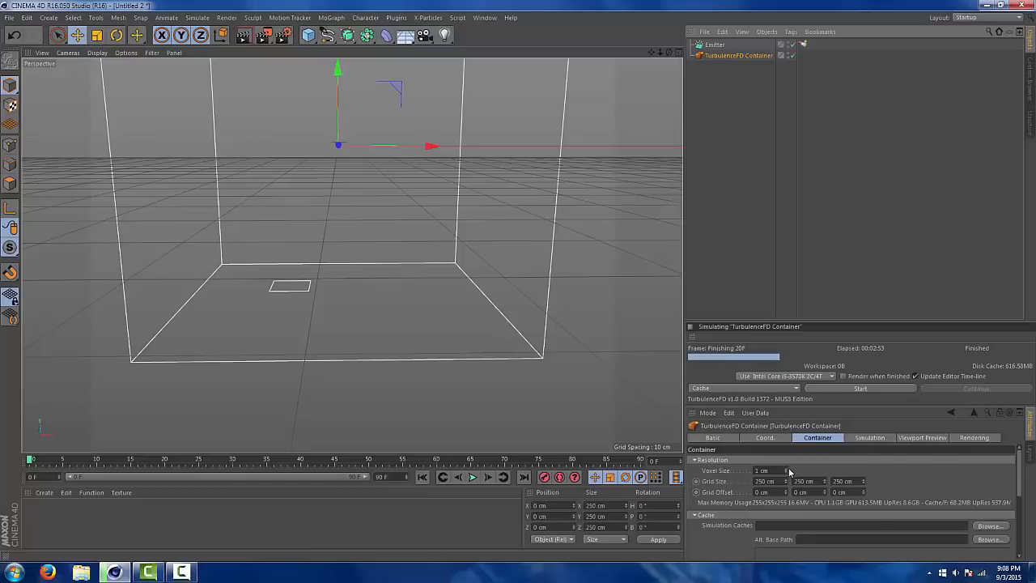
click(765, 470)
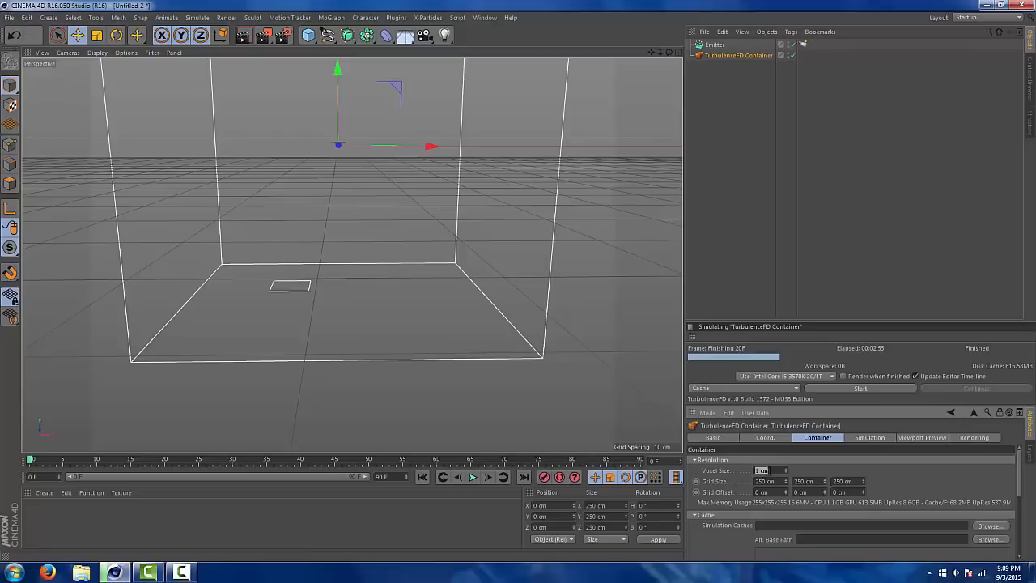
text(1.8)
key(Return)
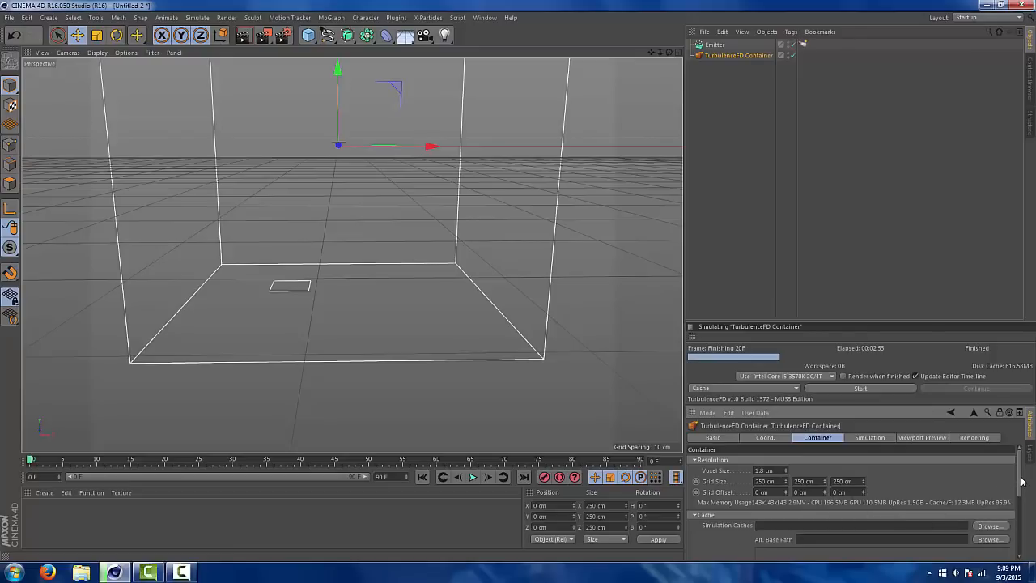
Create a new folder named sdafds on the Desktop and assign it as the container's simulation cache location
scroll(1022, 486, down, 1)
scroll(1022, 486, down, 1)
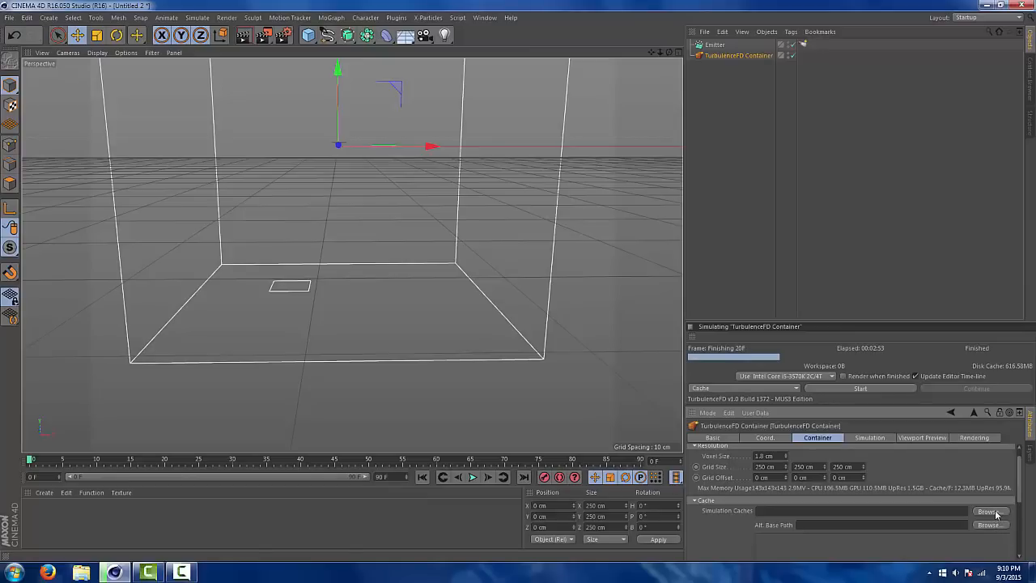
click(990, 512)
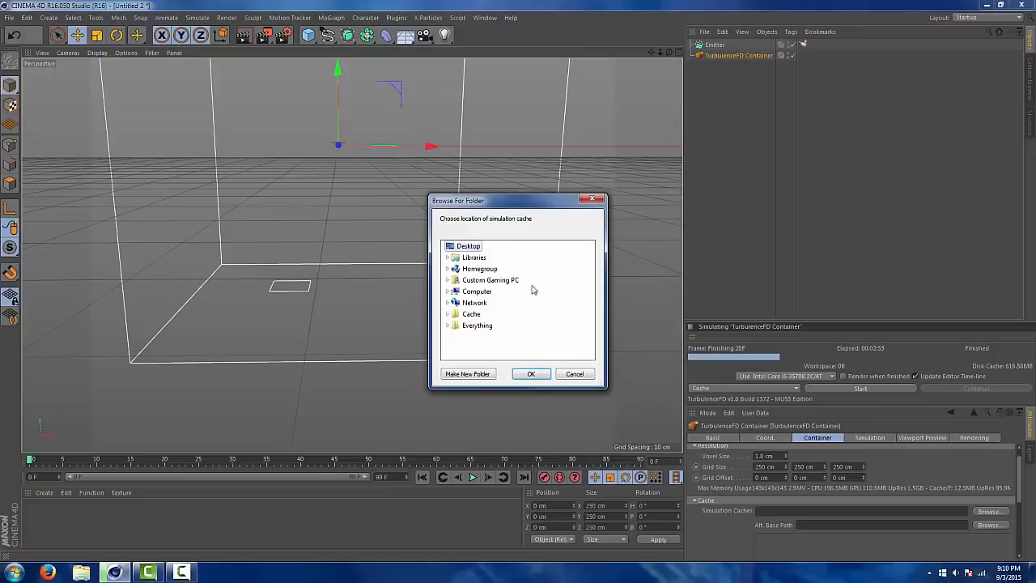
click(573, 375)
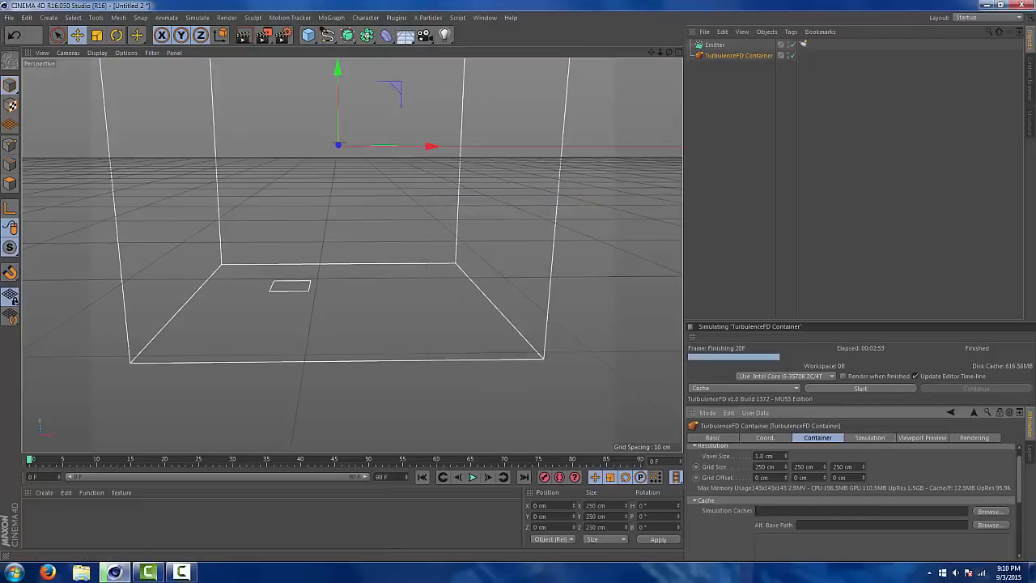
click(988, 511)
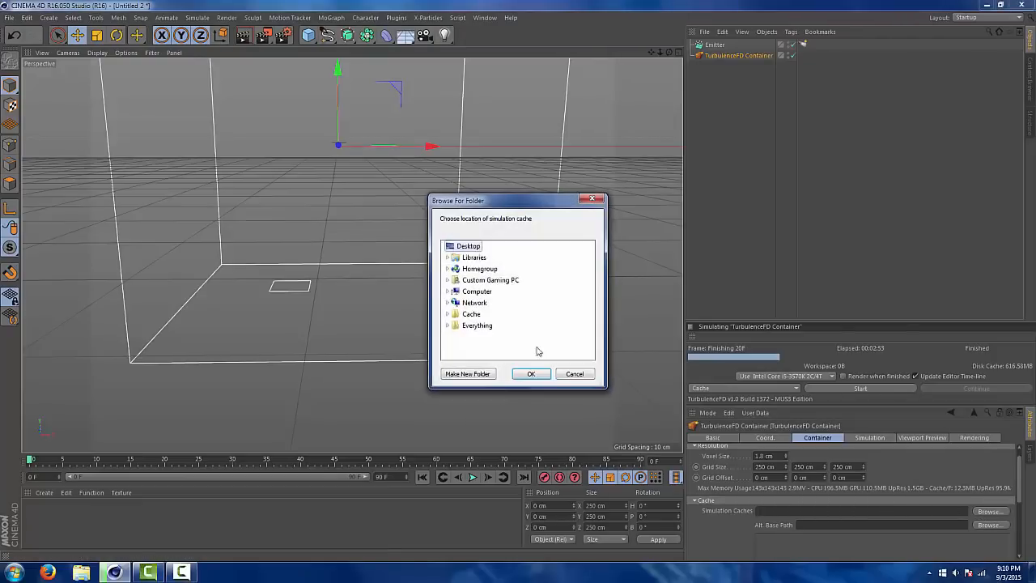
click(468, 374)
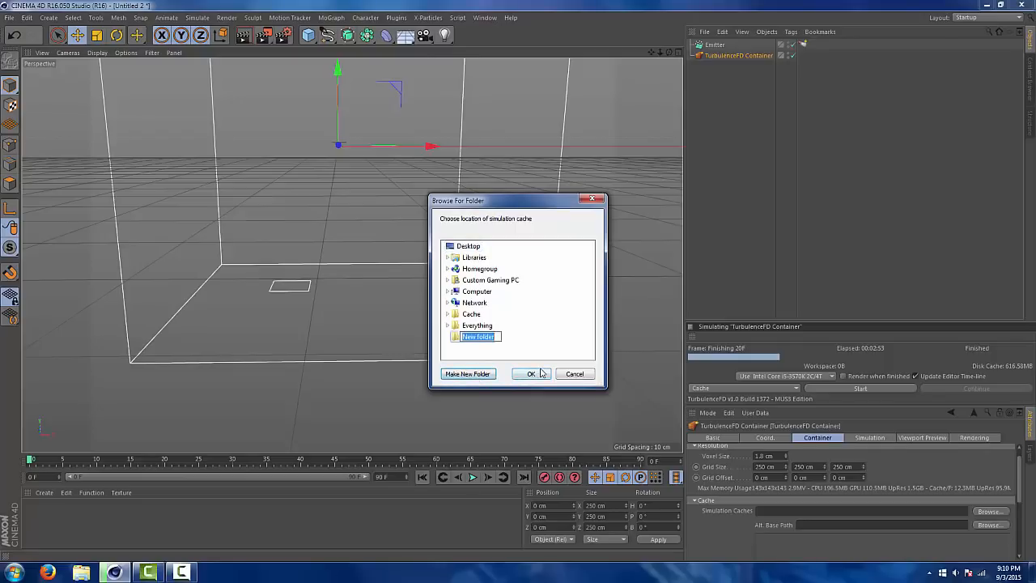
key(BackSpace)
text(sdafds)
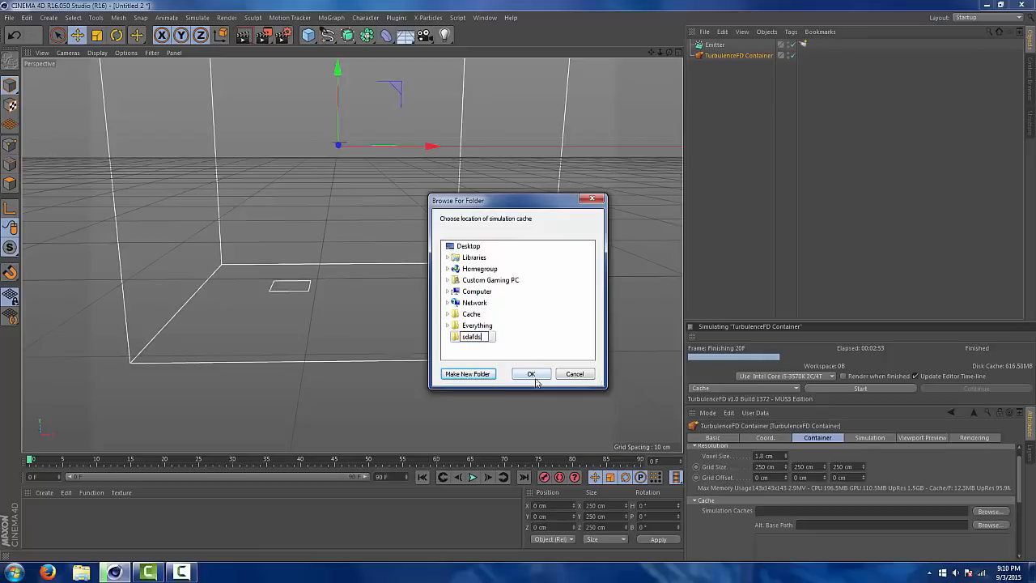
click(534, 378)
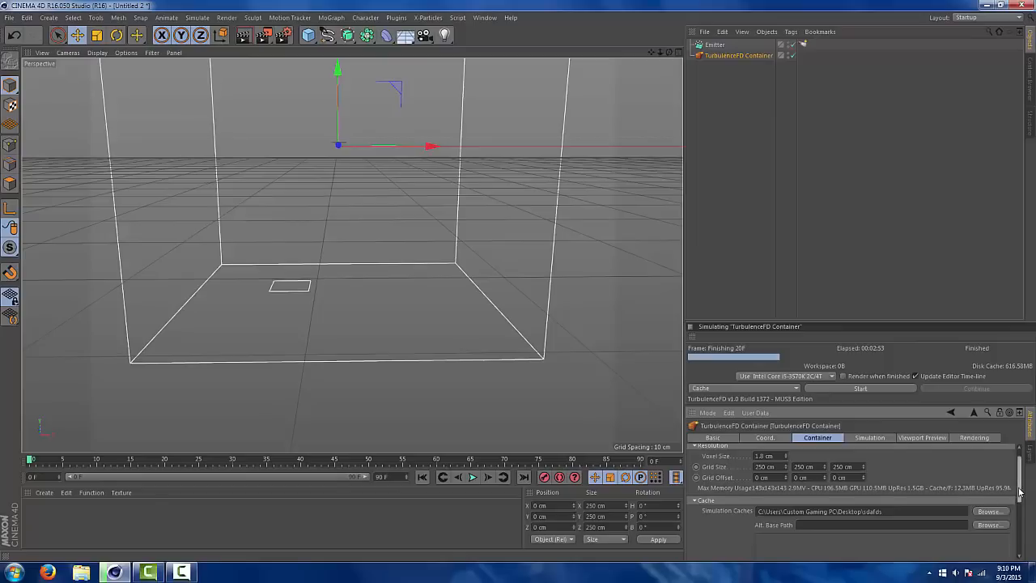
scroll(1019, 491, down, 3)
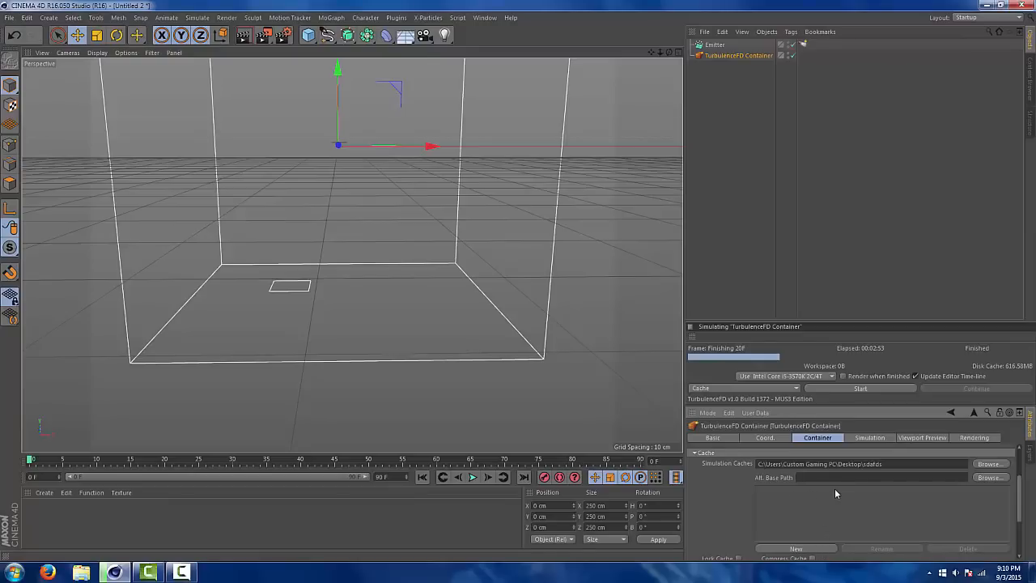
mouse_move(1018, 502)
mouse_down()
mouse_move(1020, 483)
mouse_move(1020, 494)
mouse_up()
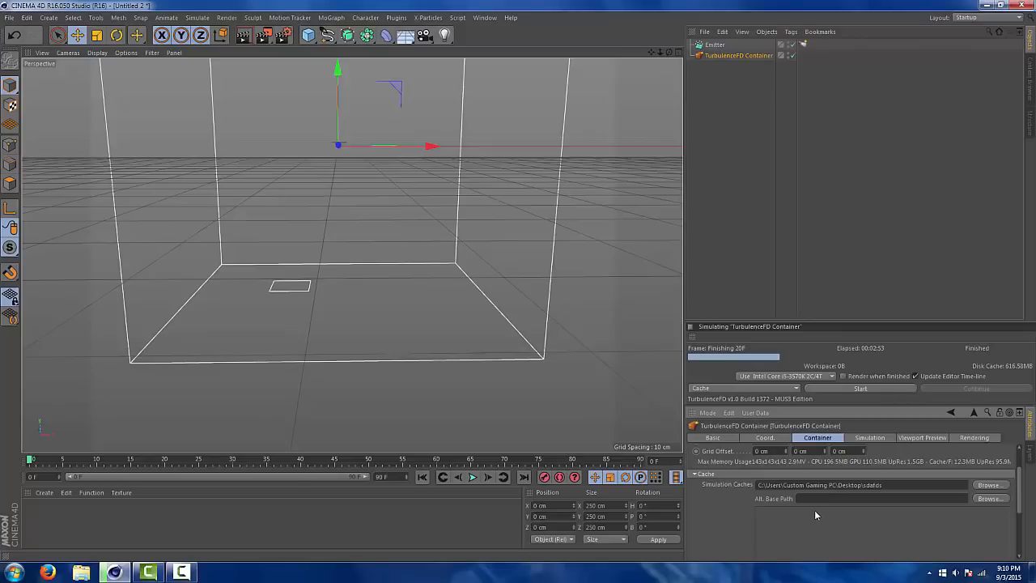
drag(1020, 499, 1021, 483)
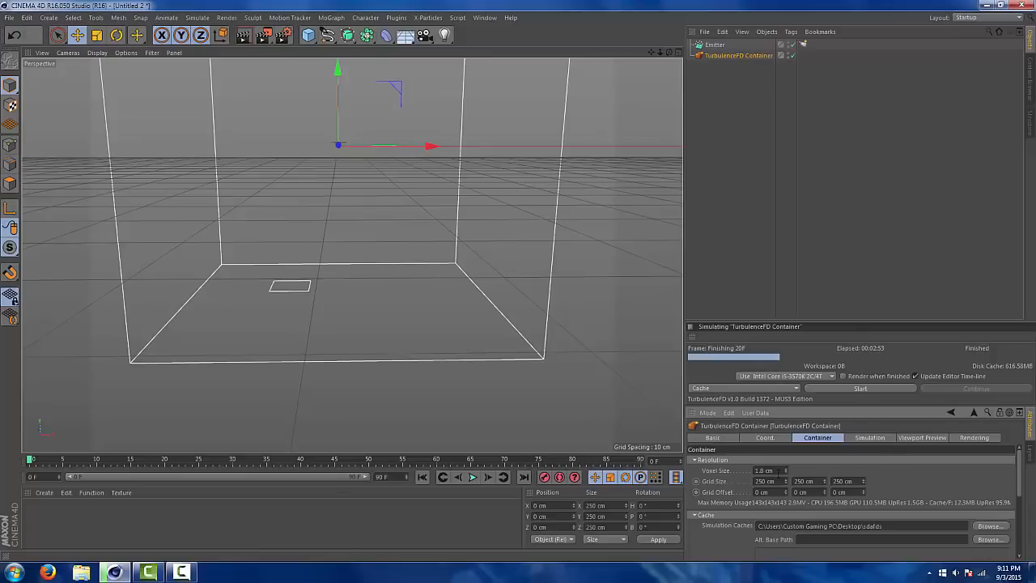
click(773, 471)
click(766, 470)
Set the time scale in the container's simulation timing settings to 80 %
click(869, 437)
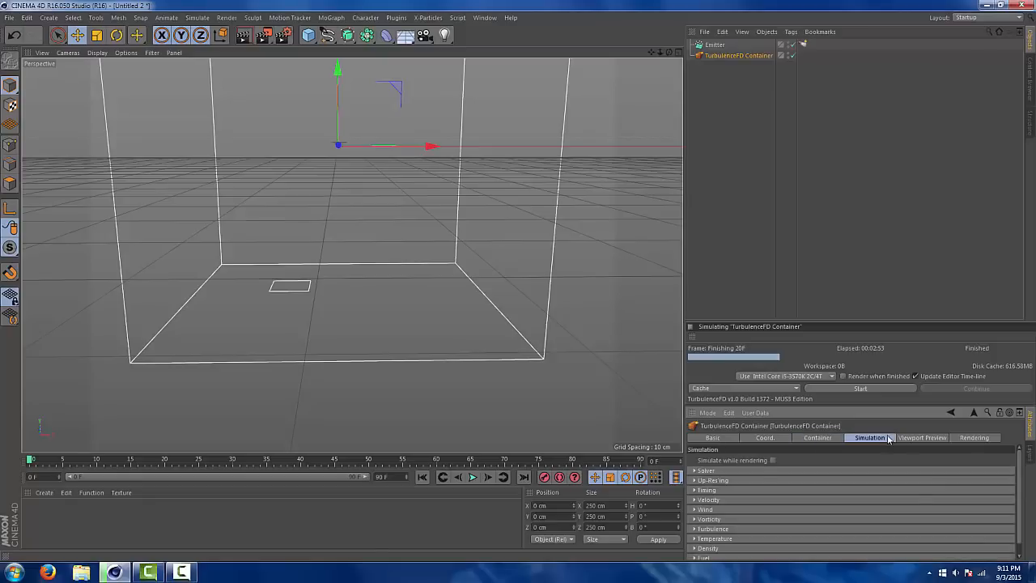
click(704, 488)
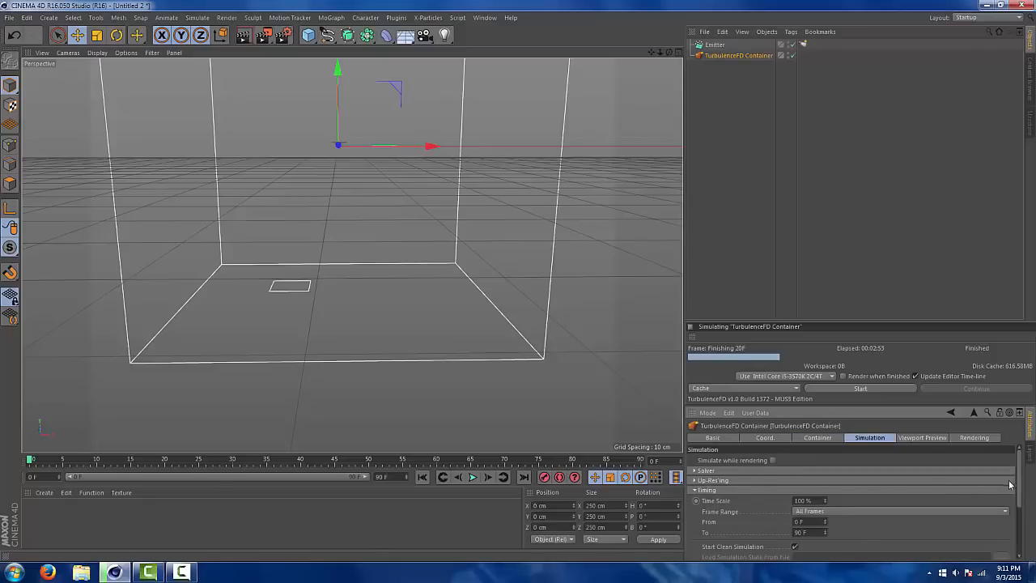
scroll(1011, 484, down, 1)
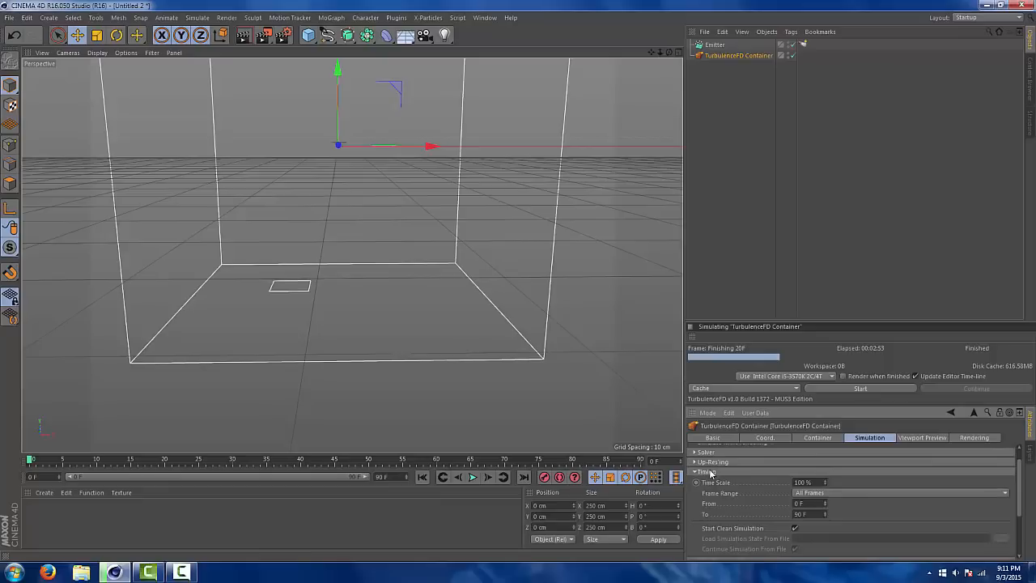
click(805, 483)
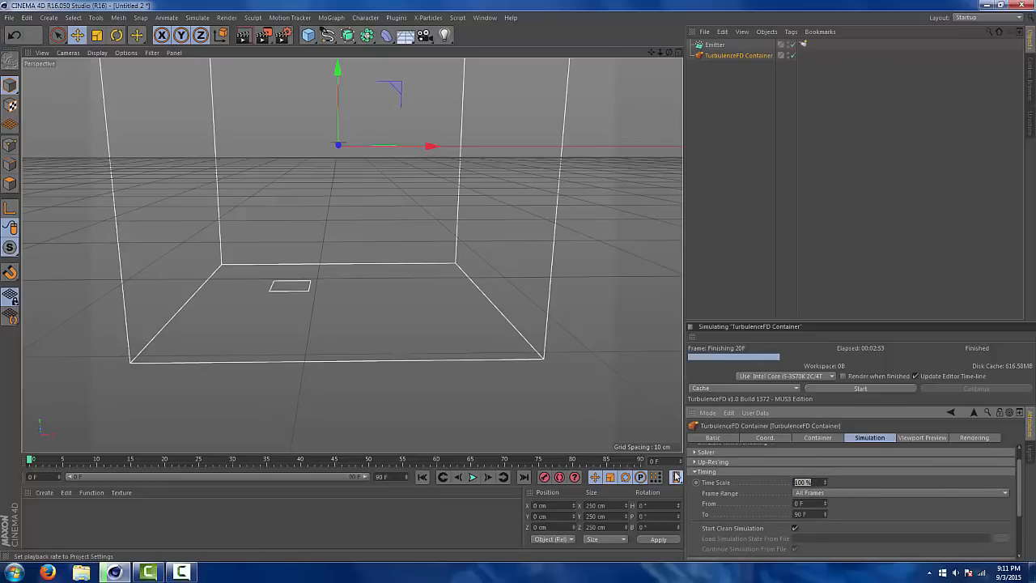
text(80)
key(Return)
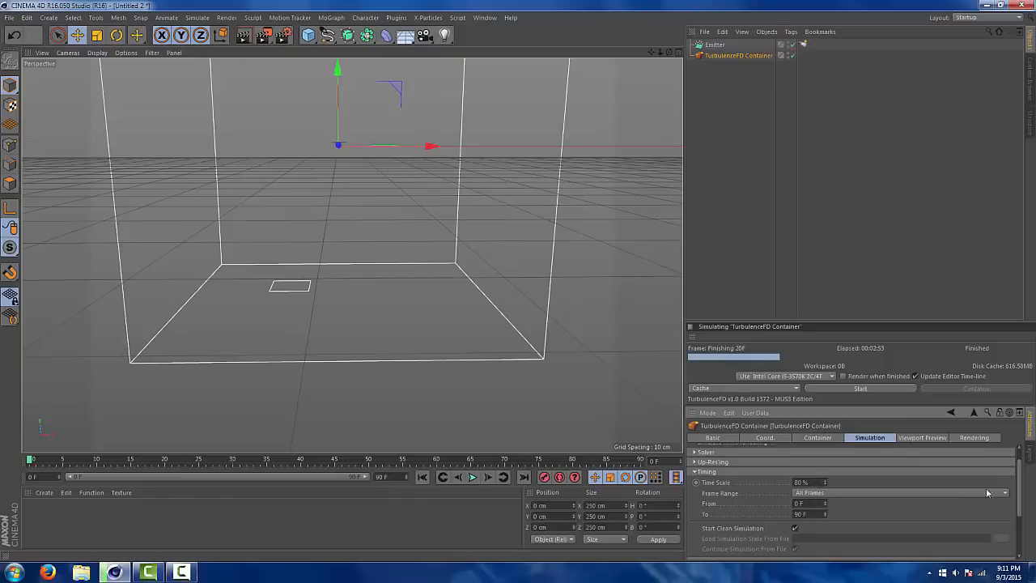
scroll(1021, 492, down, 1)
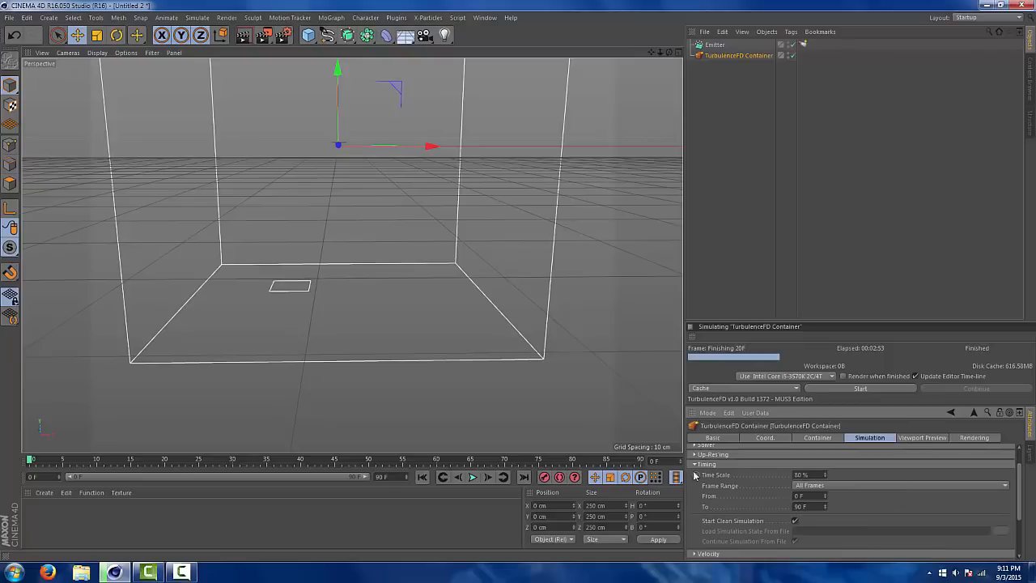
double_click(801, 474)
click(813, 475)
click(694, 464)
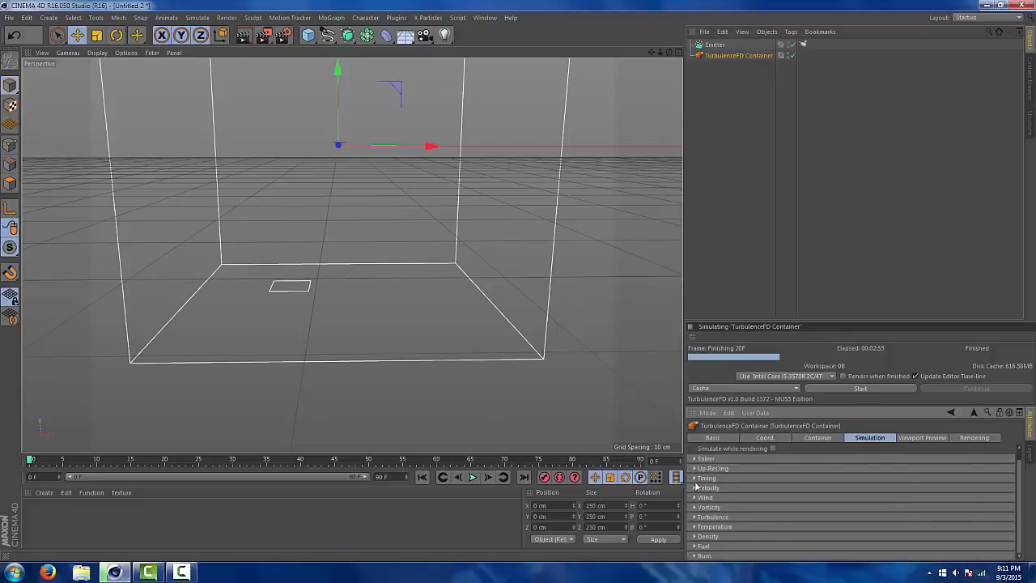
Look over the container's velocity settings and set its simulation wind speed to 1 cm
click(694, 488)
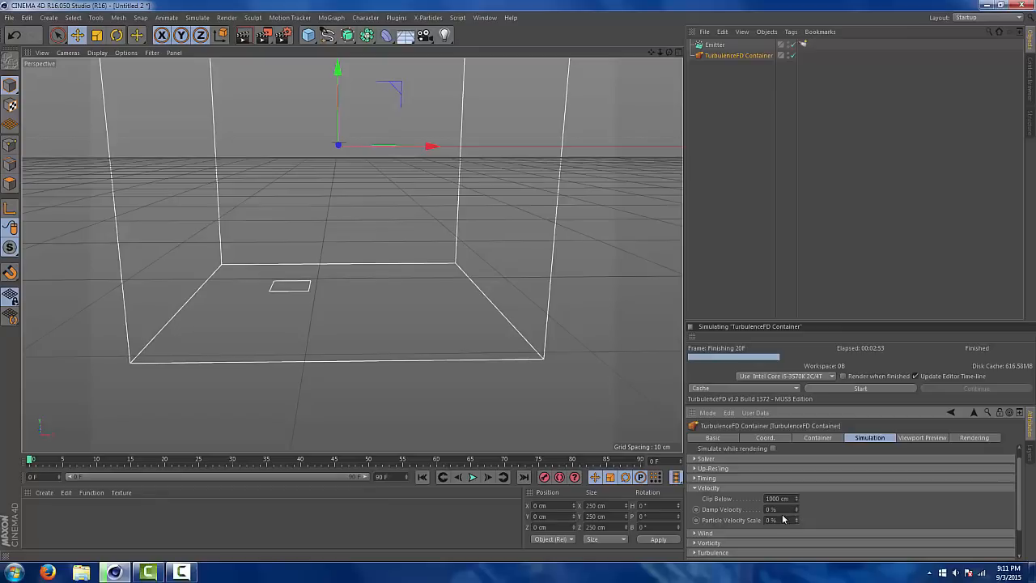
click(694, 488)
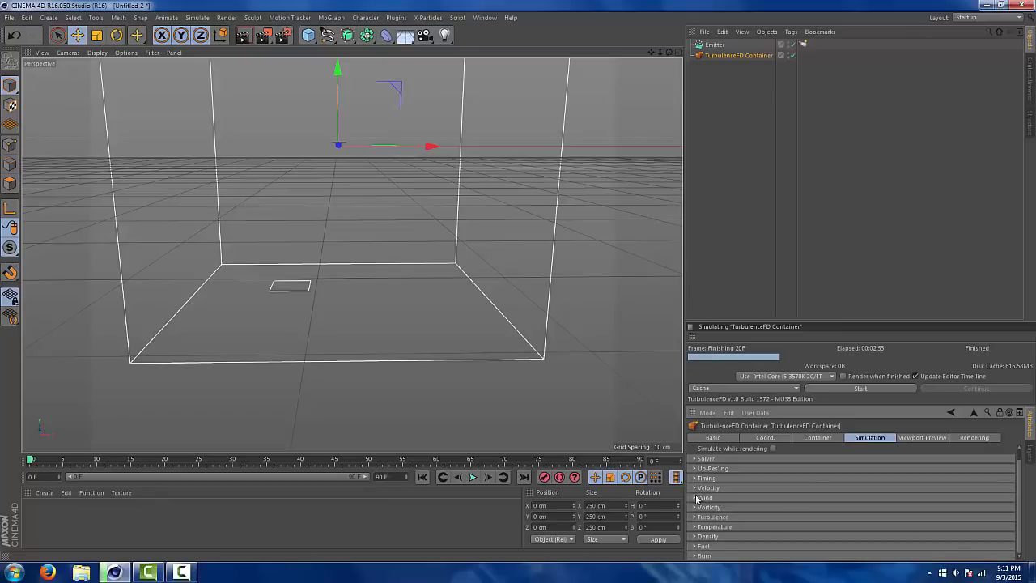
click(695, 497)
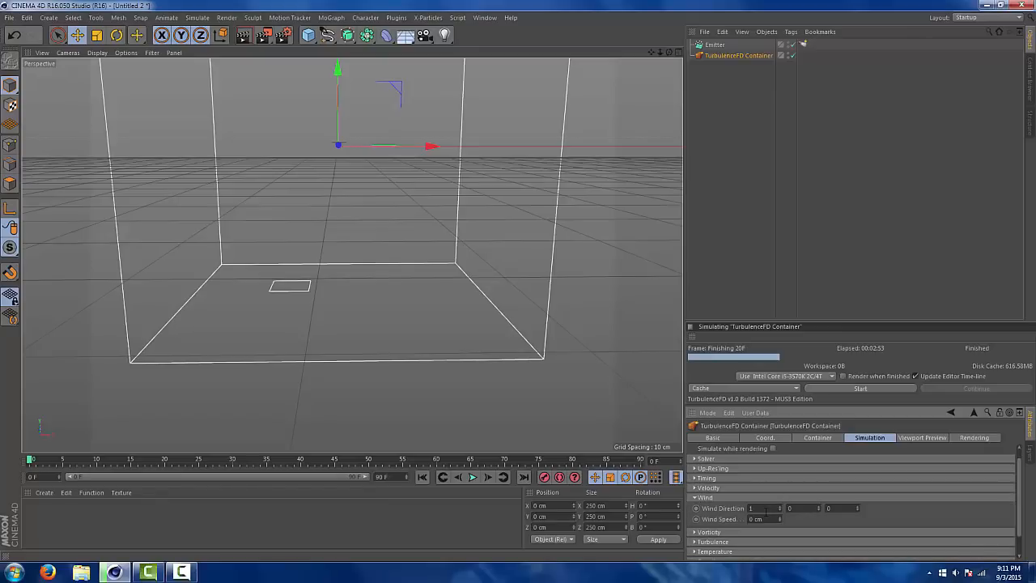
click(767, 508)
double_click(833, 508)
click(759, 508)
key(BackSpace)
drag(763, 520, 740, 521)
text(15)
click(702, 498)
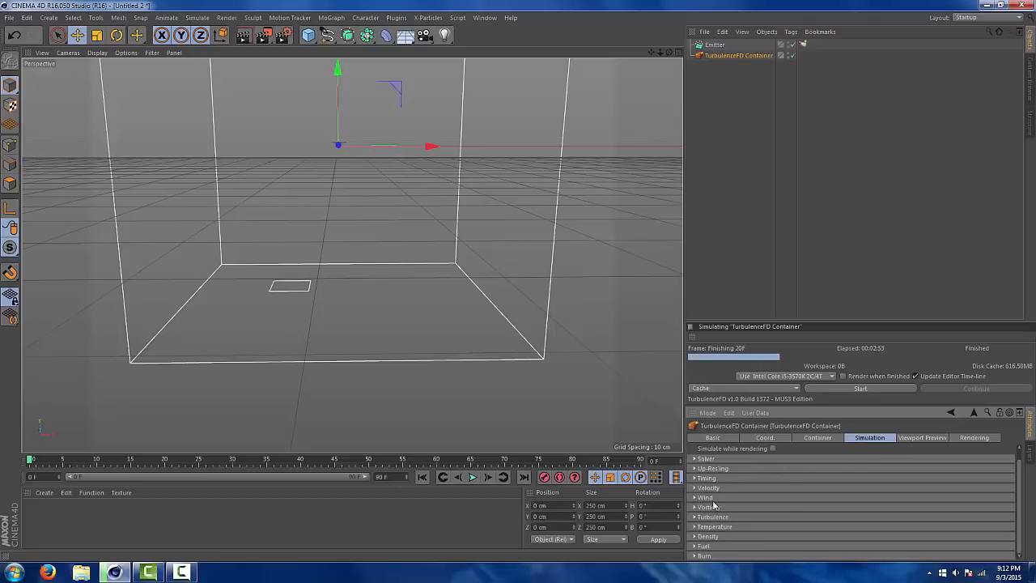
click(699, 498)
click(699, 498)
Set the simulation's vorticity to 20 and use Density as its intensity channel
click(696, 507)
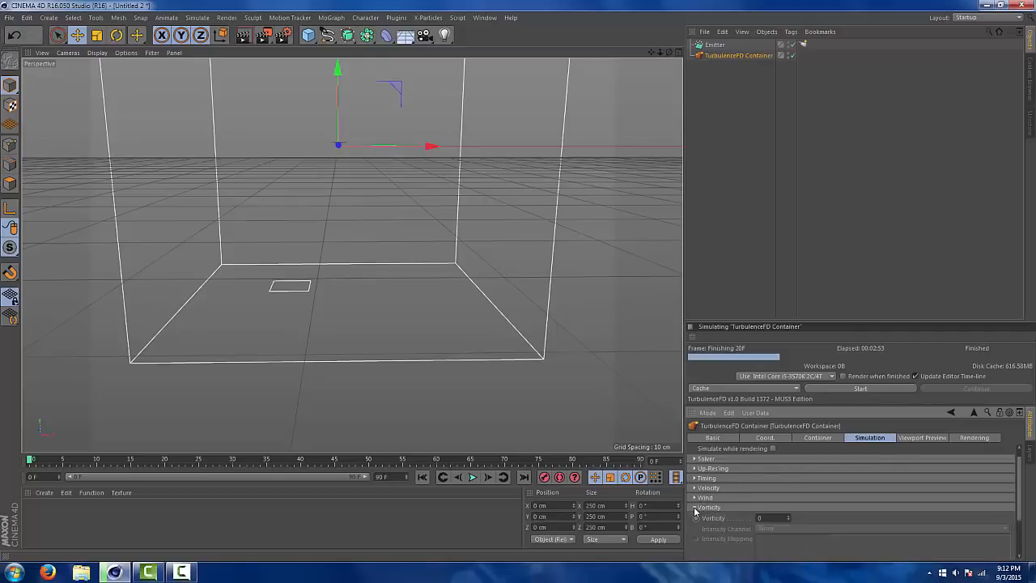
scroll(1020, 499, down, 2)
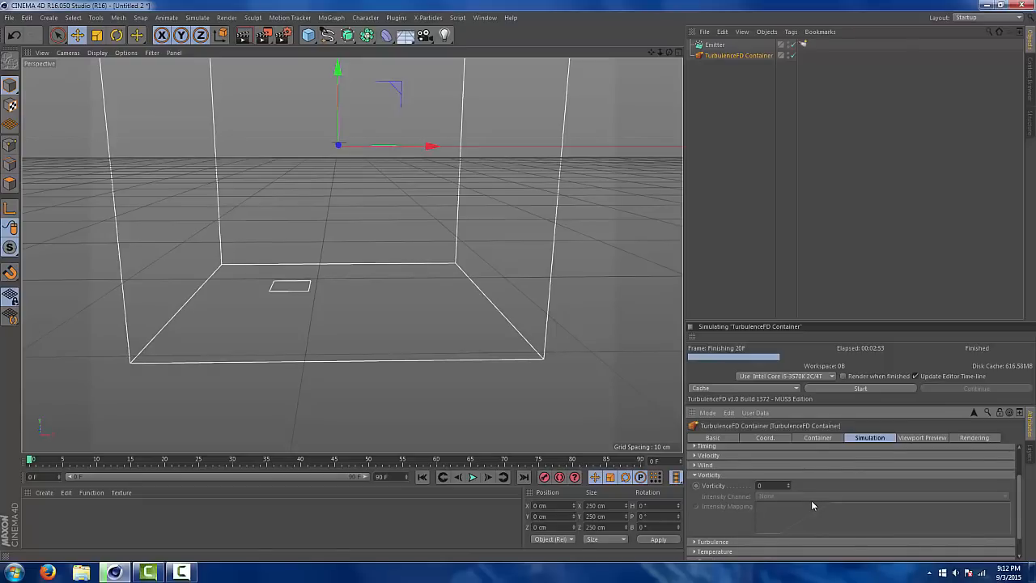
drag(769, 488, 684, 492)
text(20)
key(Return)
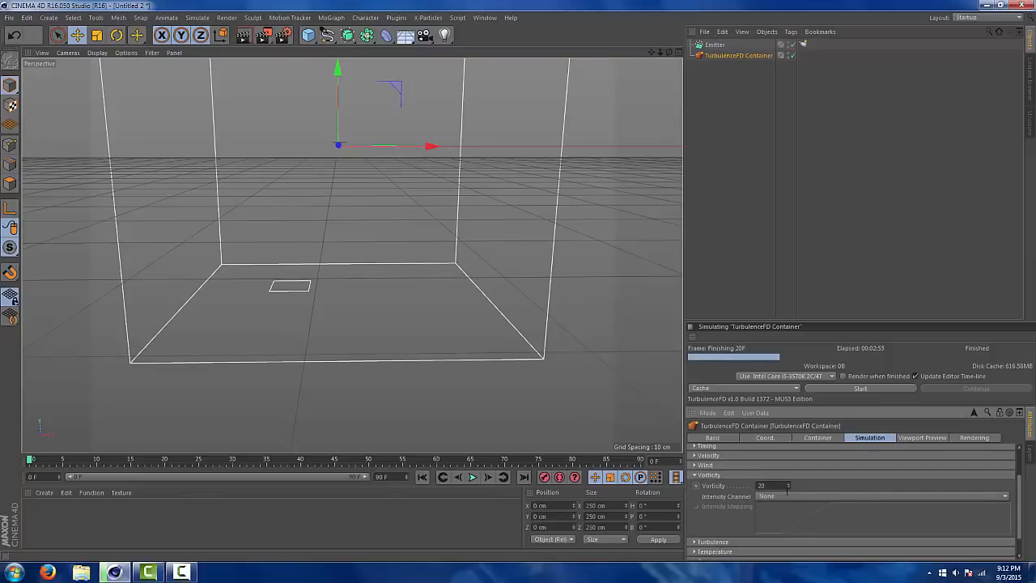
click(787, 496)
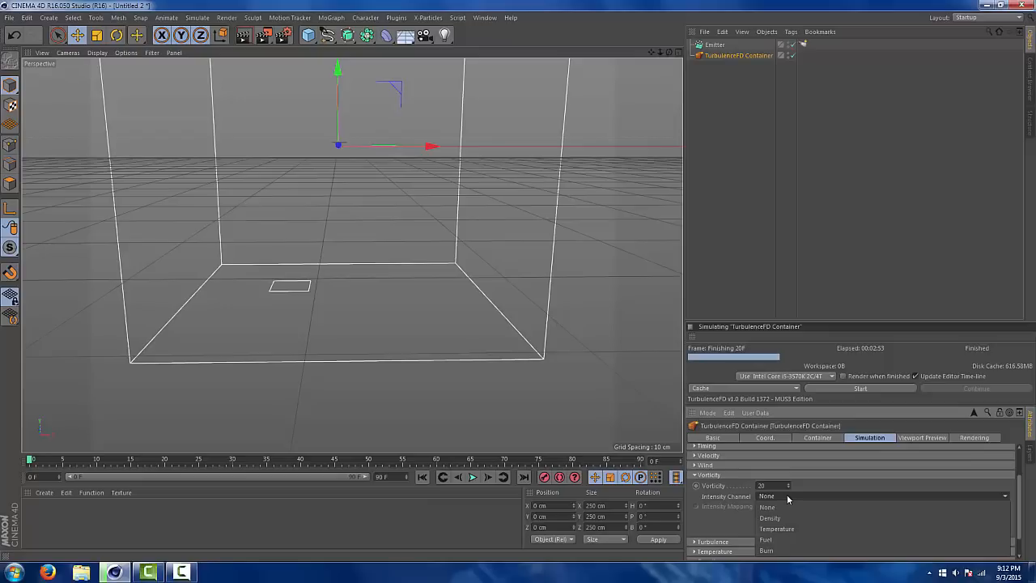
click(780, 517)
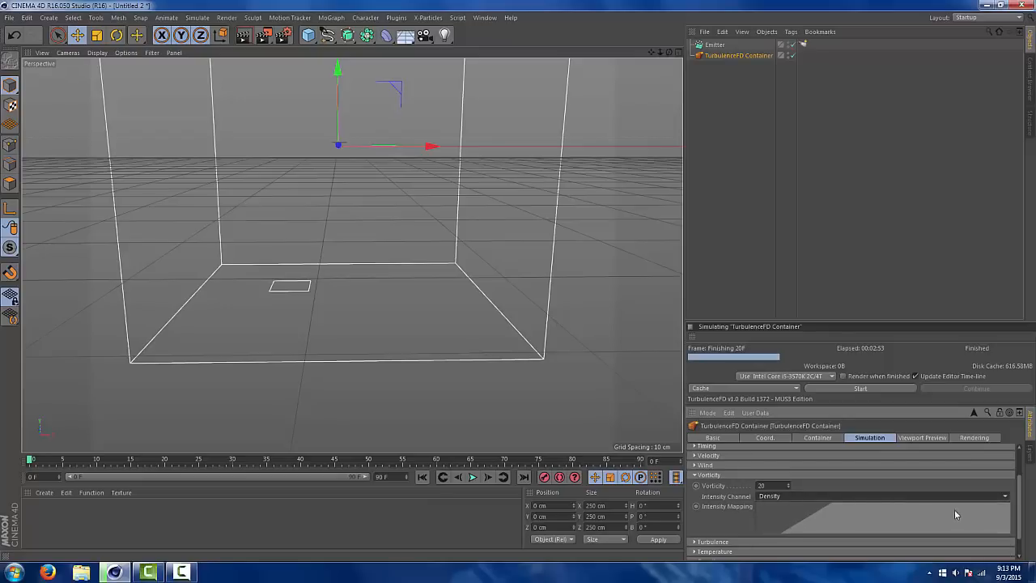
scroll(849, 485, down, 1)
click(698, 466)
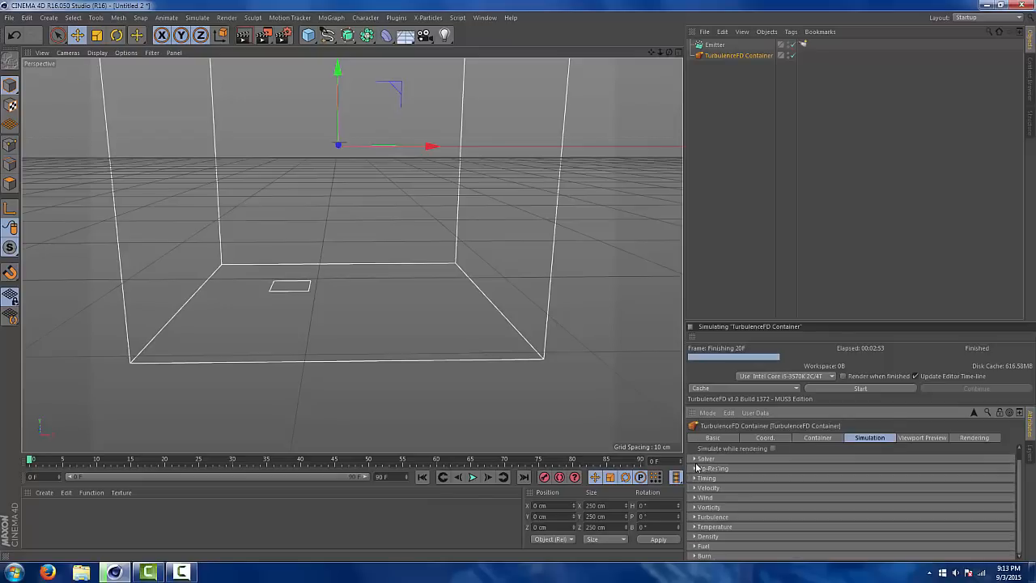
Set the turbulence intensity of the container's simulation to 15 cm
click(695, 517)
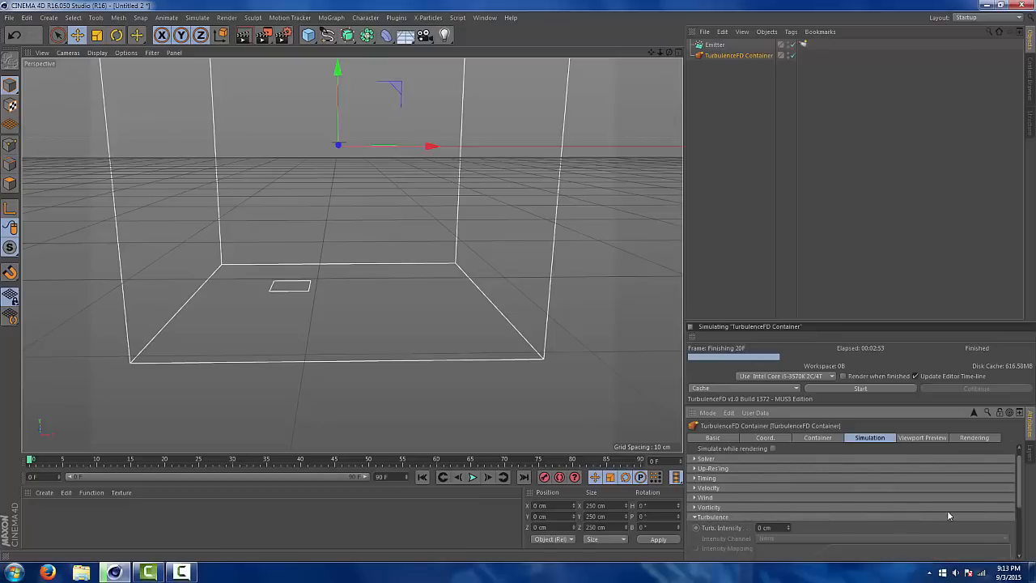
drag(1018, 500, 1020, 519)
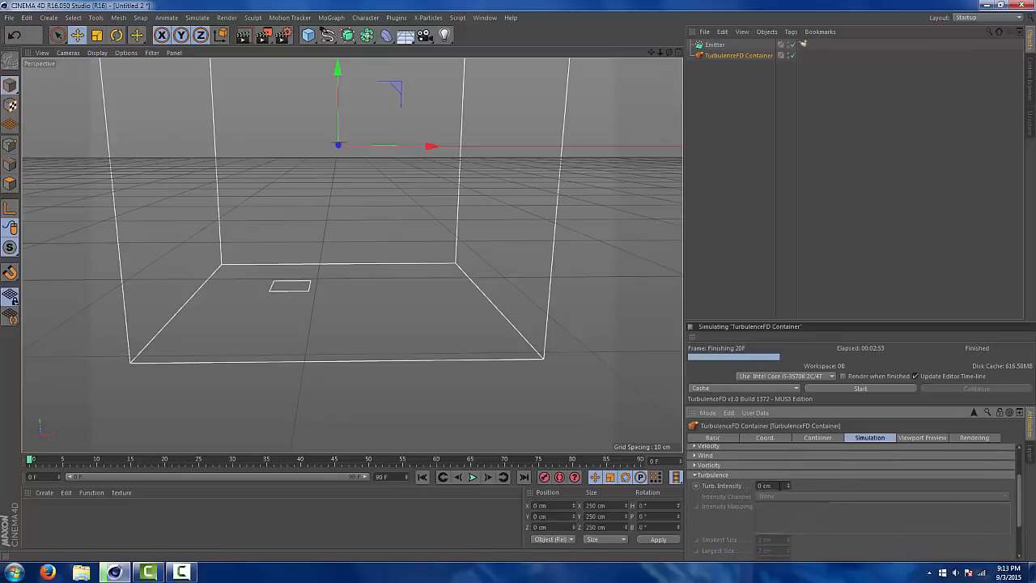
click(764, 485)
text(15)
key(Return)
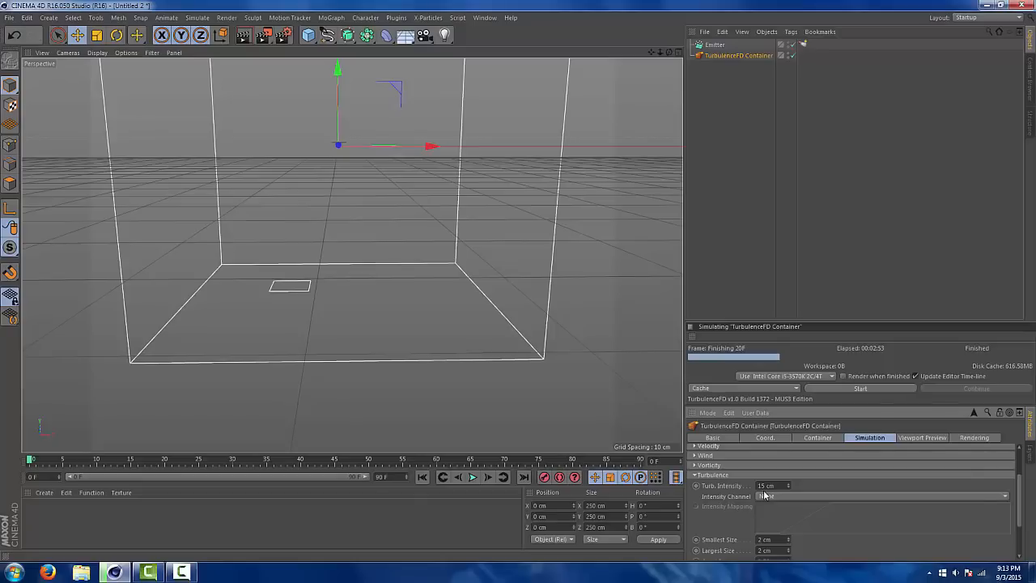
Set the buoyancy in the simulation's temperature settings to 70 cm
scroll(809, 497, down, 3)
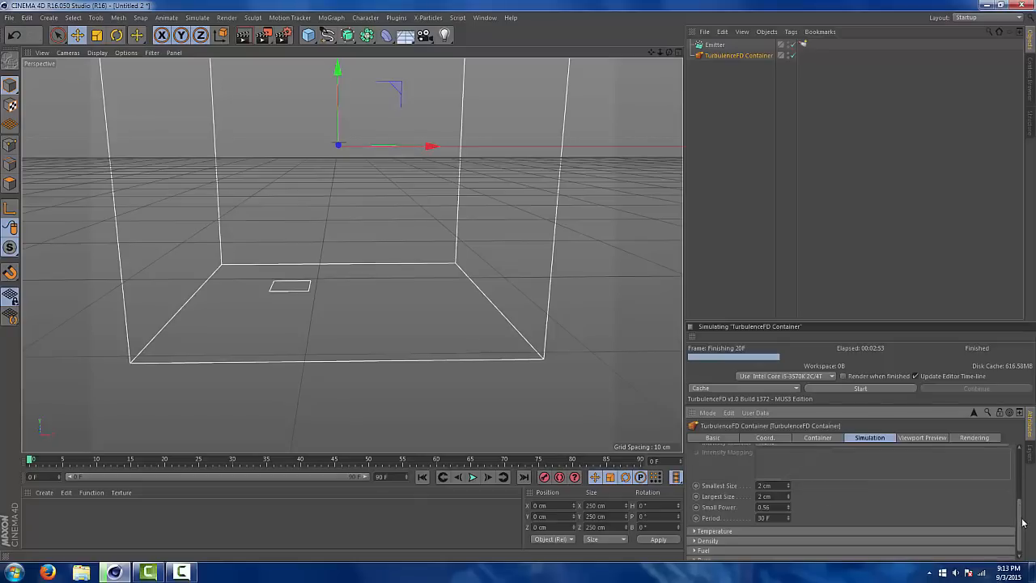
drag(1022, 522, 1022, 527)
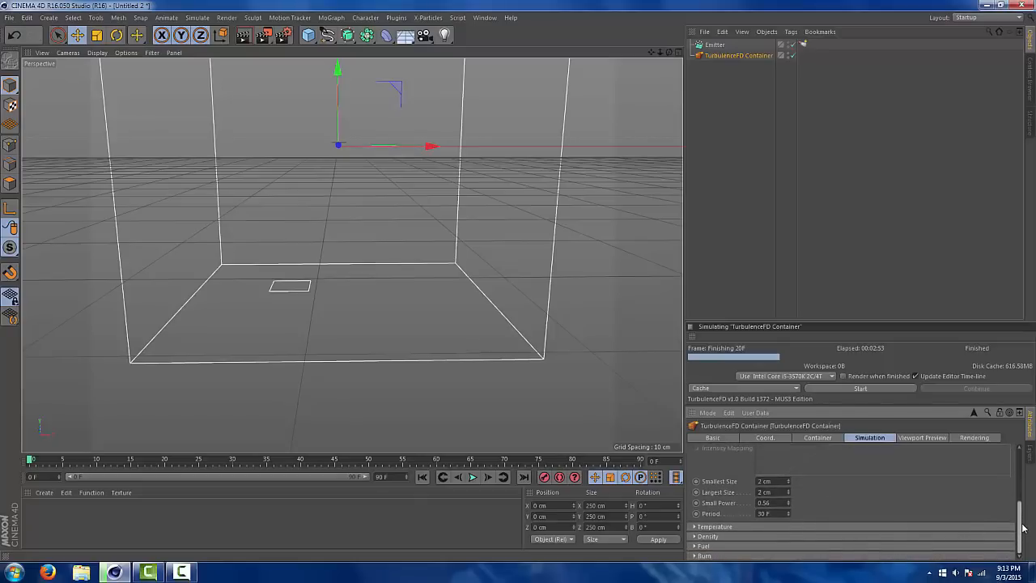
click(696, 527)
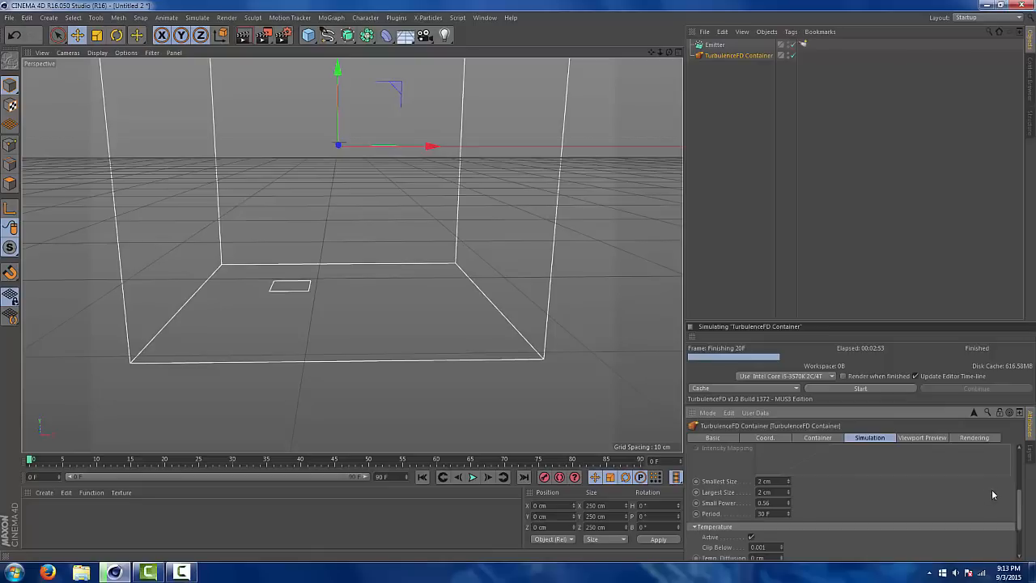
drag(1019, 498, 1019, 527)
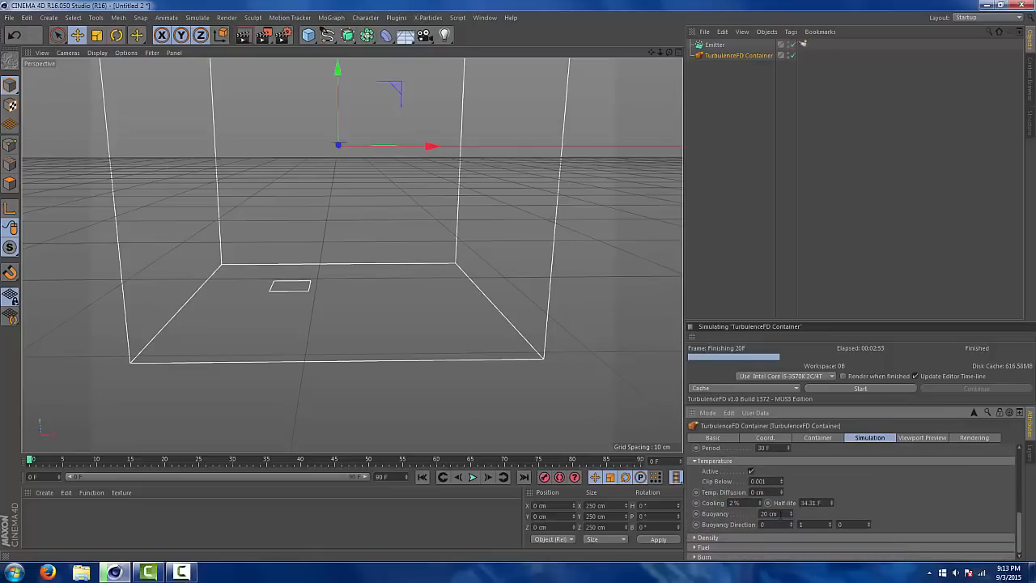
click(777, 513)
text(70)
key(Return)
drag(741, 502, 703, 503)
click(743, 502)
click(697, 461)
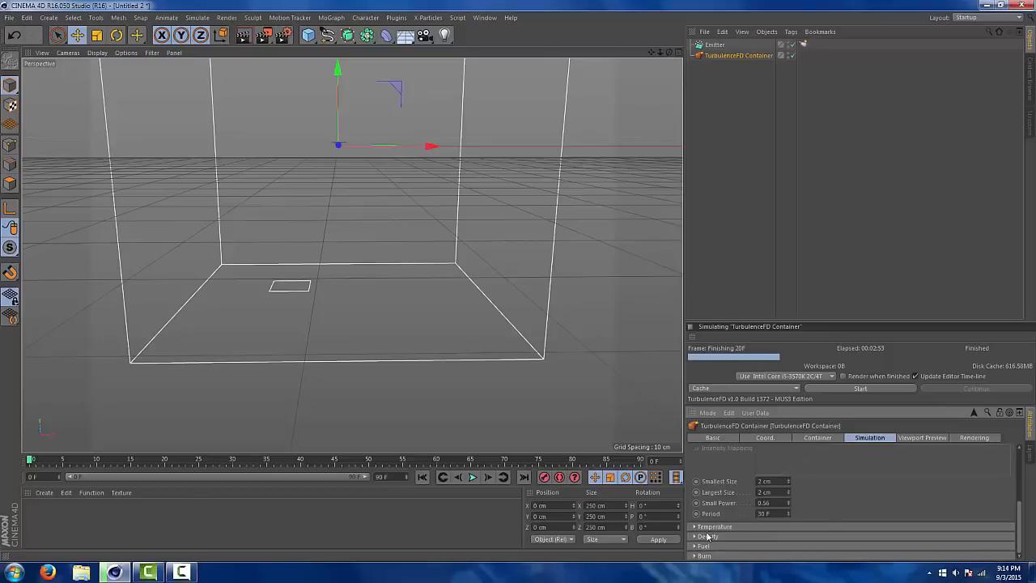
Activate the density channel in the container's simulation and open its dissipation value for editing
scroll(1017, 516, up, 1)
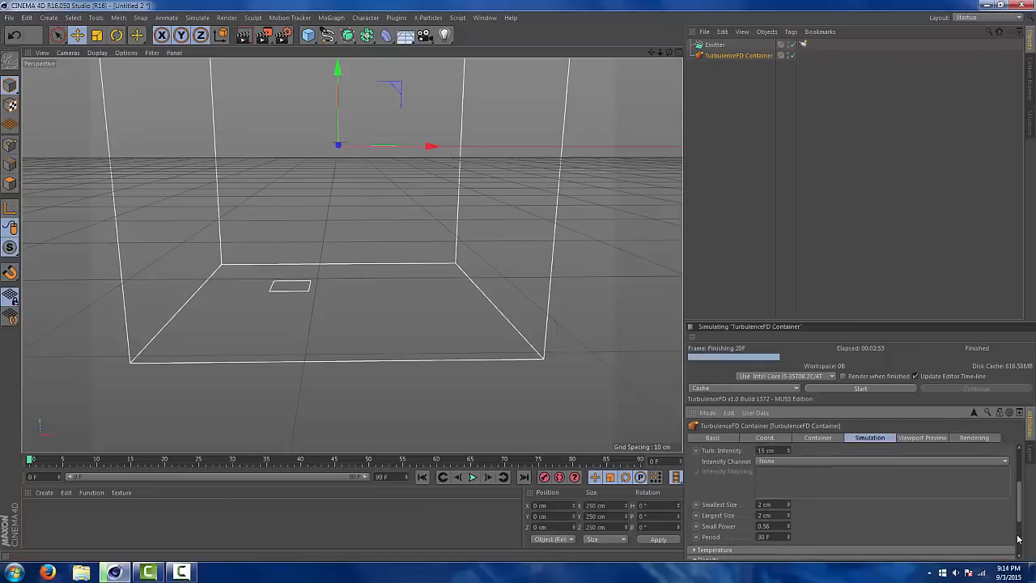
scroll(1018, 517, down, 5)
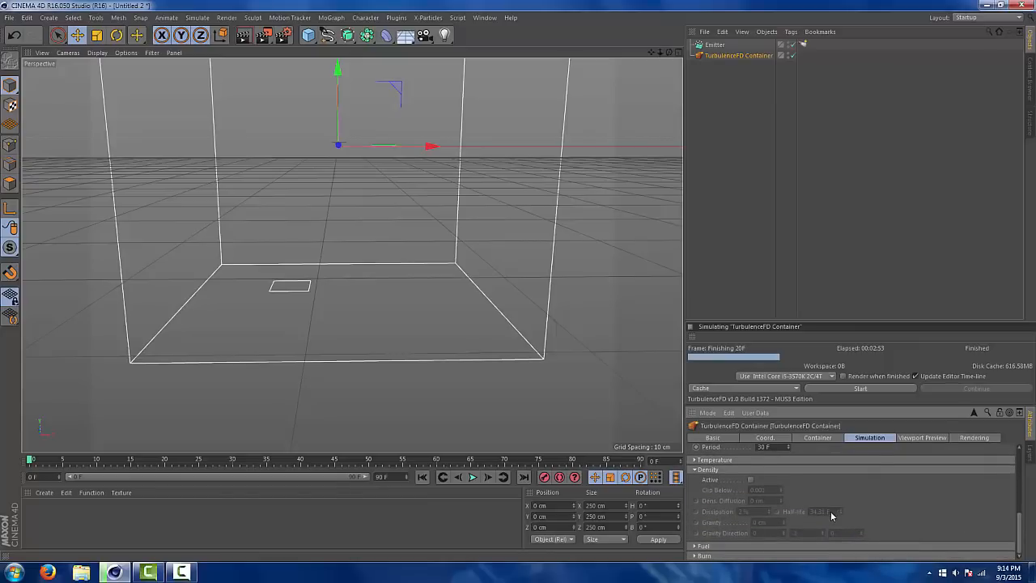
click(750, 479)
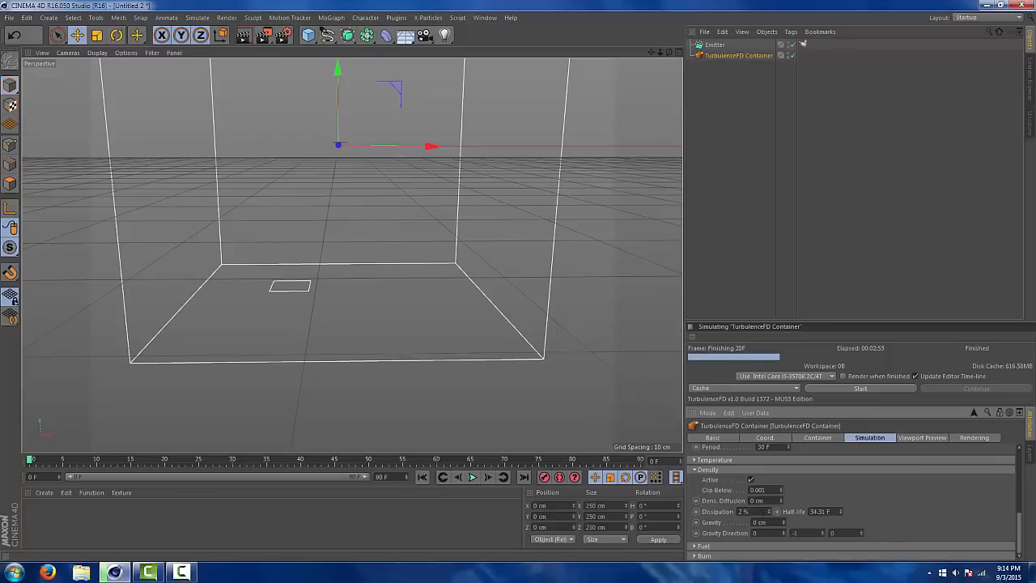
drag(758, 511, 736, 514)
click(755, 512)
click(701, 470)
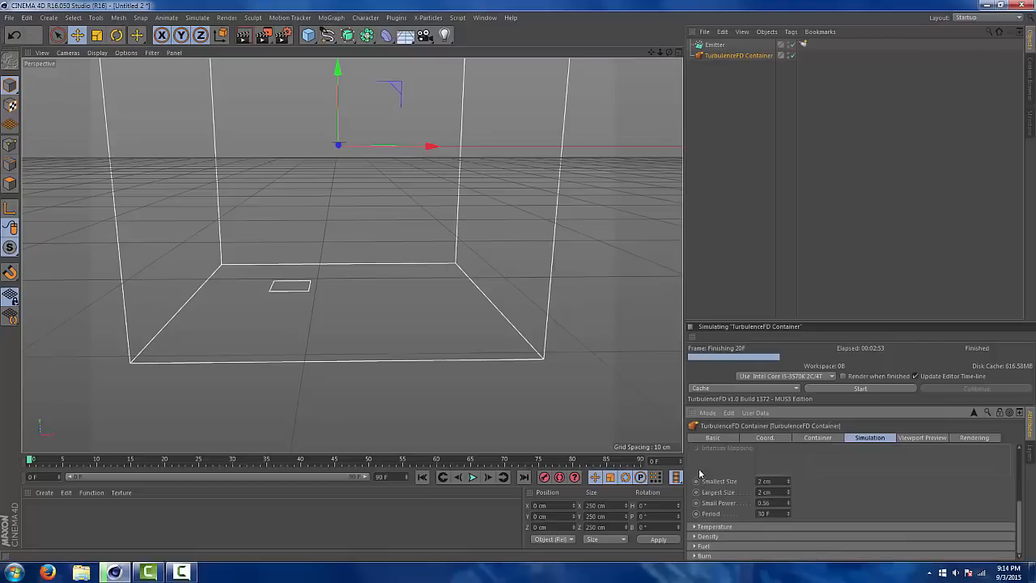
Activate the fuel channel in the container's simulation and set its fuel diffusion to 0.3 cm
click(701, 547)
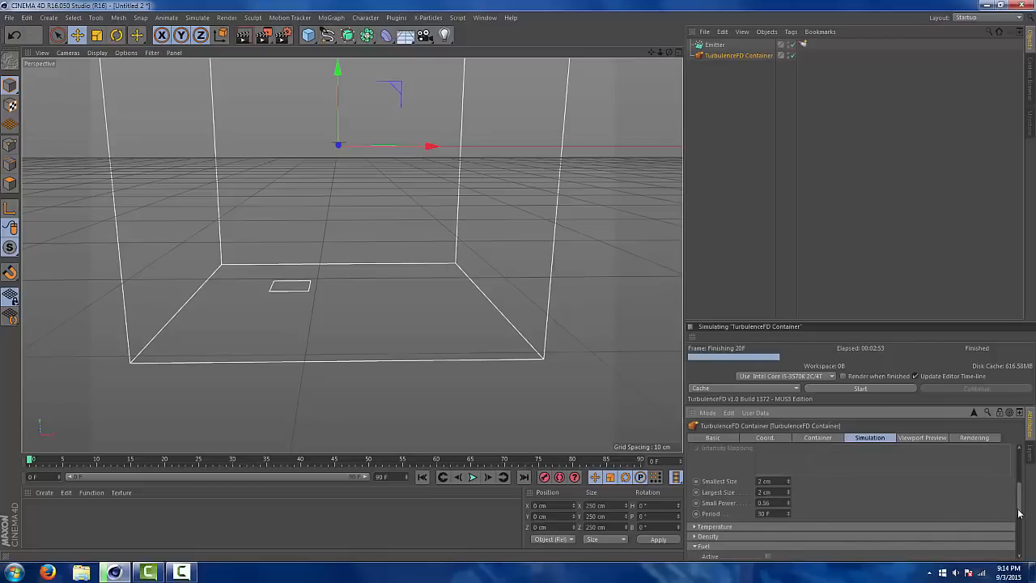
scroll(1020, 515, down, 5)
scroll(1021, 532, up, 3)
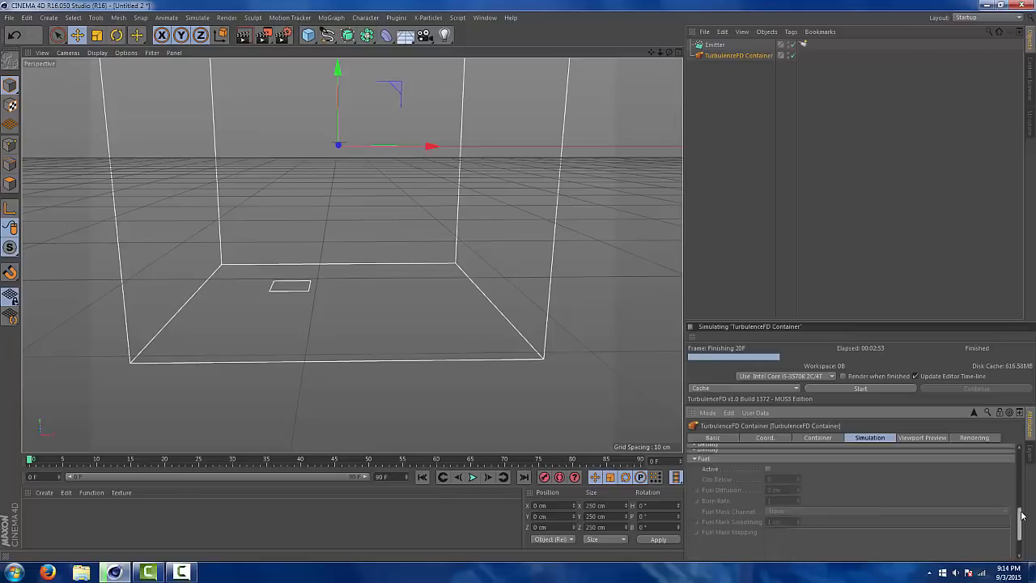
click(769, 482)
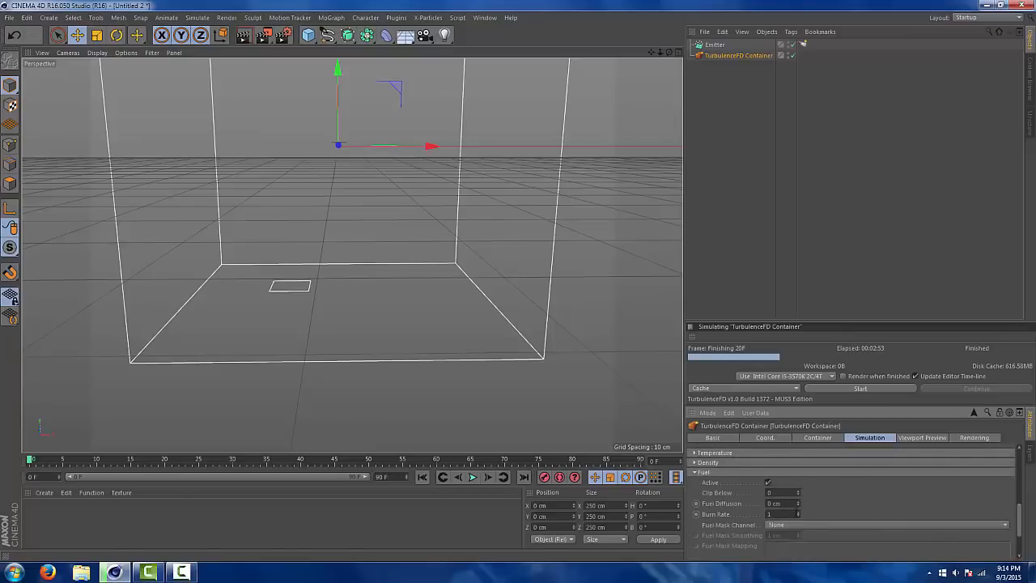
click(773, 503)
text(0.3)
scroll(1021, 525, down, 1)
drag(1021, 524, 1021, 537)
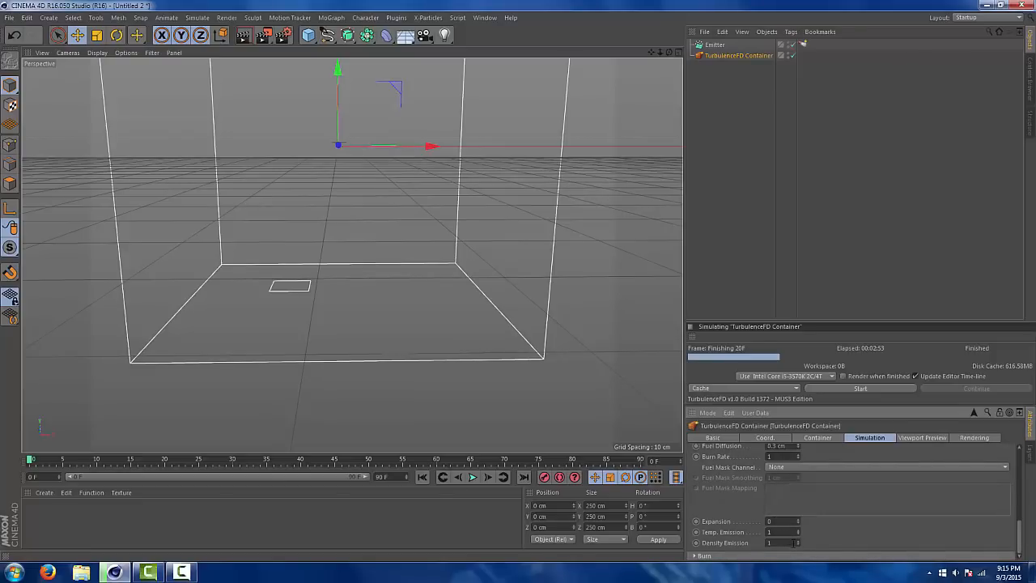
Set the fuel expansion of the container's simulation to 0.2
drag(788, 521, 733, 522)
key(BackSpace)
text(0.2)
key(Return)
Set the fuel's temperature emission to 6 and its density emission to 13
click(788, 532)
text(3)
click(784, 543)
text(13)
drag(785, 533, 725, 532)
key(Return)
Activate the burn channel in the container's simulation and change its decay value, keeping the Linear decay mode
click(699, 557)
drag(1018, 531, 1018, 546)
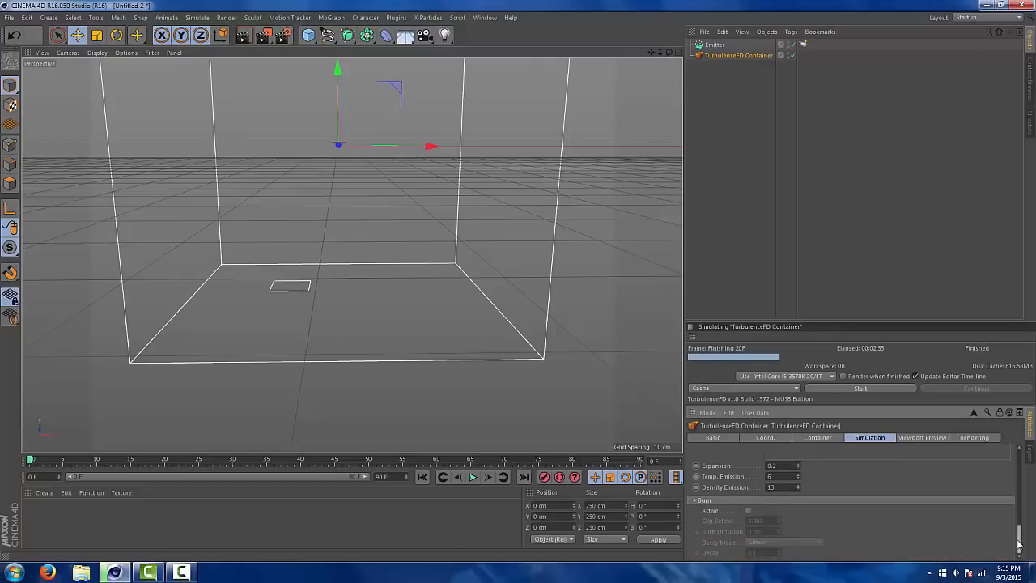
click(748, 511)
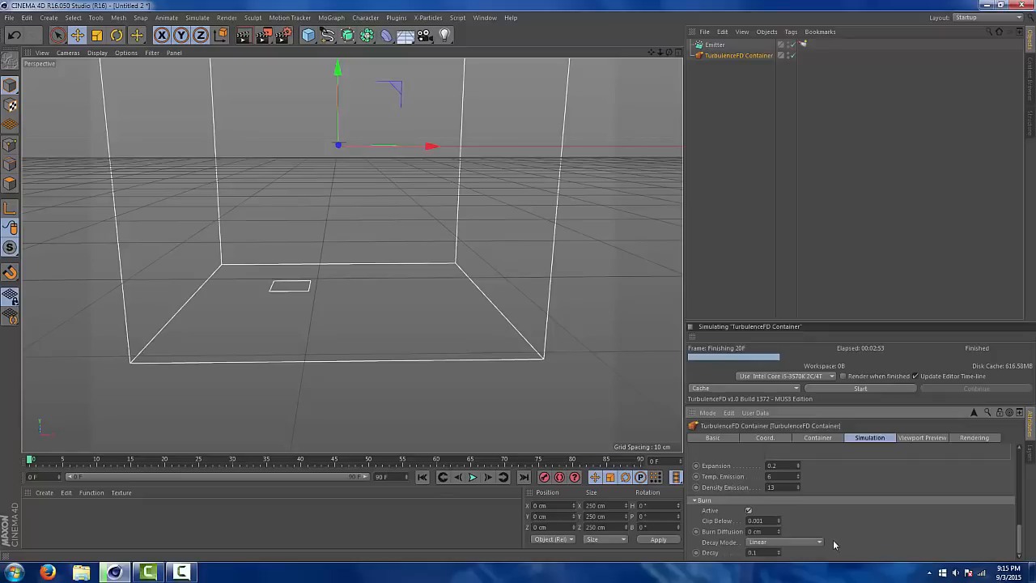
click(756, 552)
text(2)
key(BackSpace)
text(7)
key(Return)
text(02)
Set the container's viewport preview channel to Density and leave the preview shader at None
drag(1018, 537, 1018, 454)
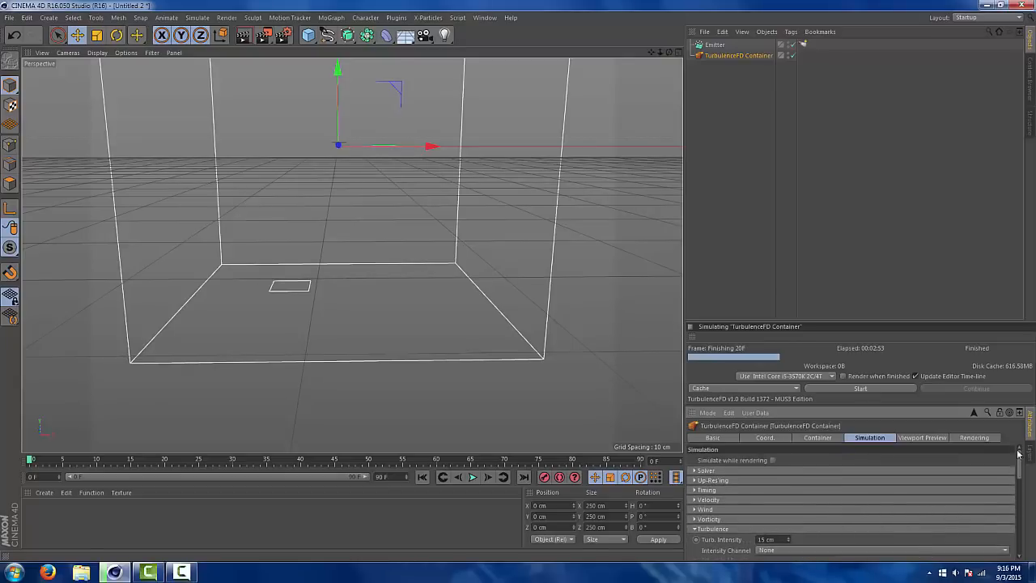
click(937, 440)
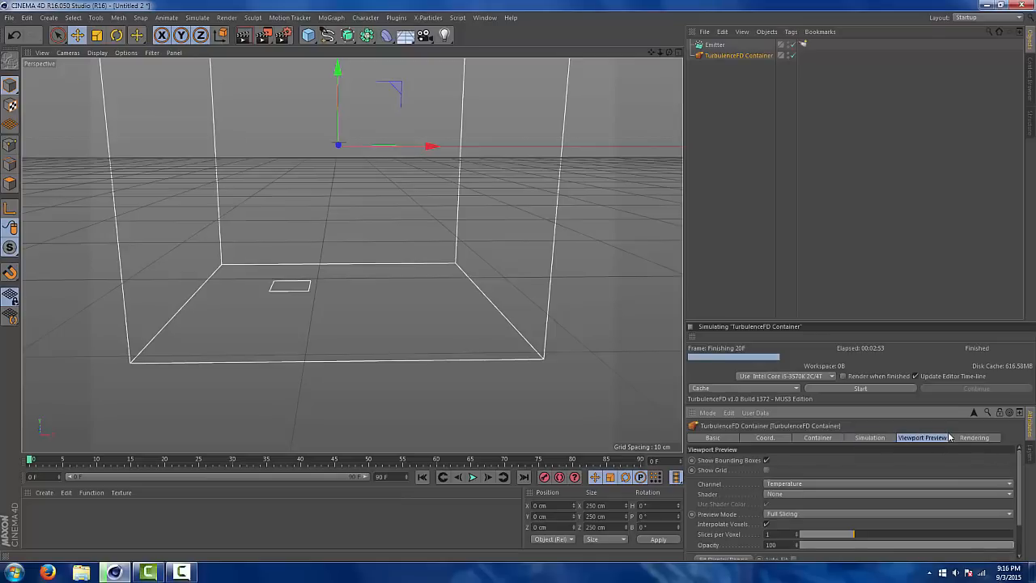
click(840, 484)
click(840, 470)
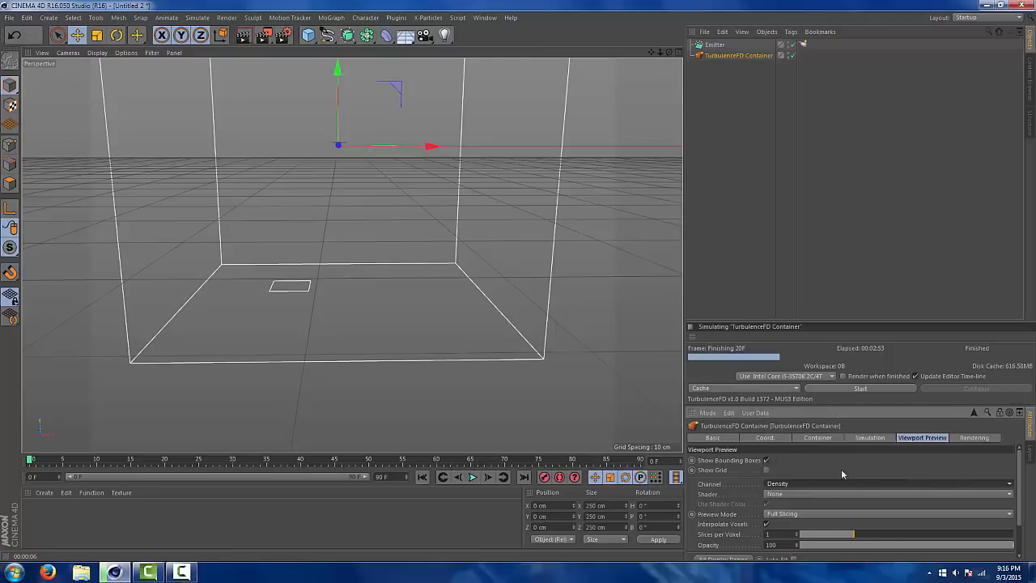
click(825, 493)
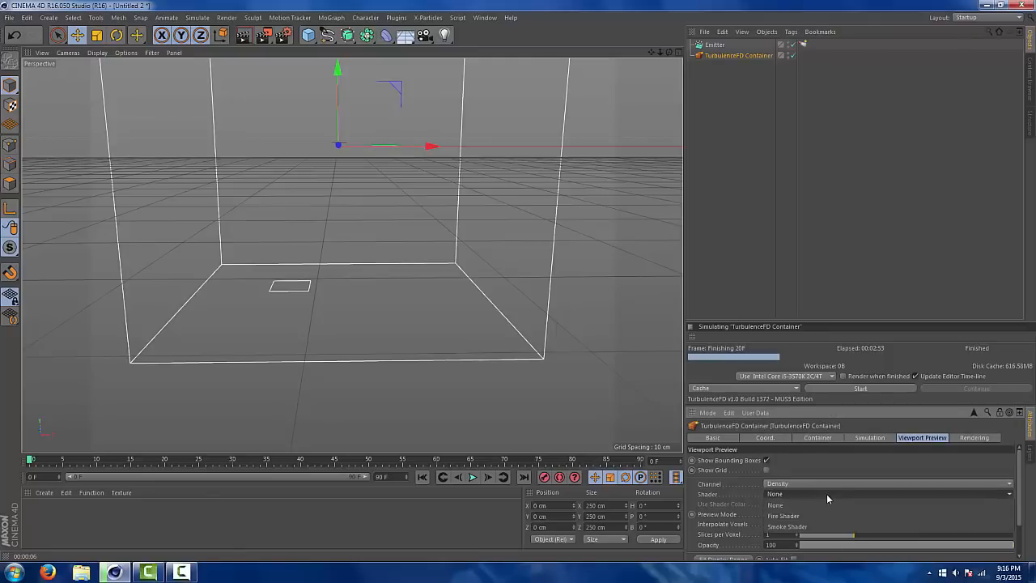
click(826, 494)
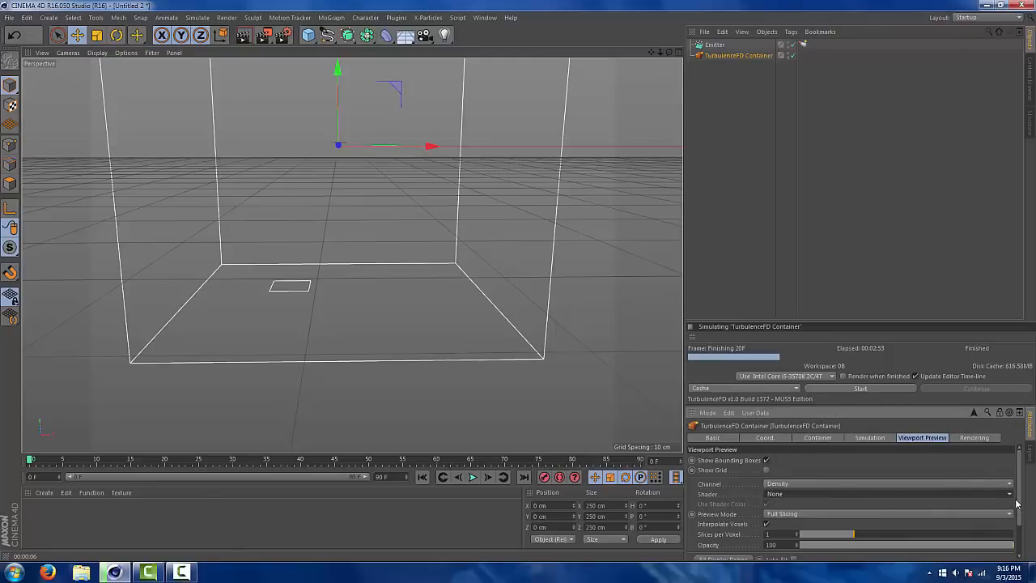
drag(1021, 523, 1021, 540)
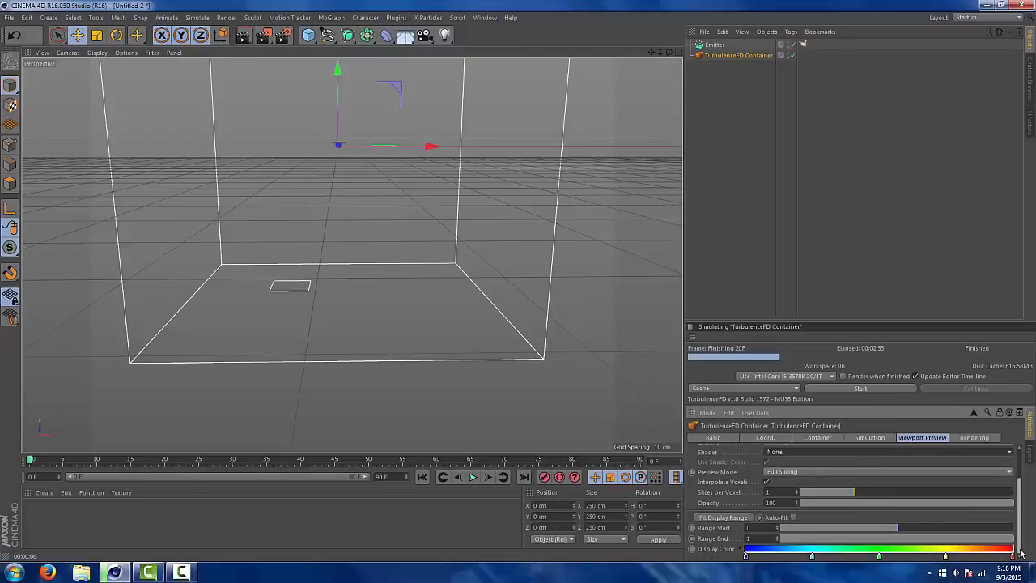
scroll(1022, 534, up, 2)
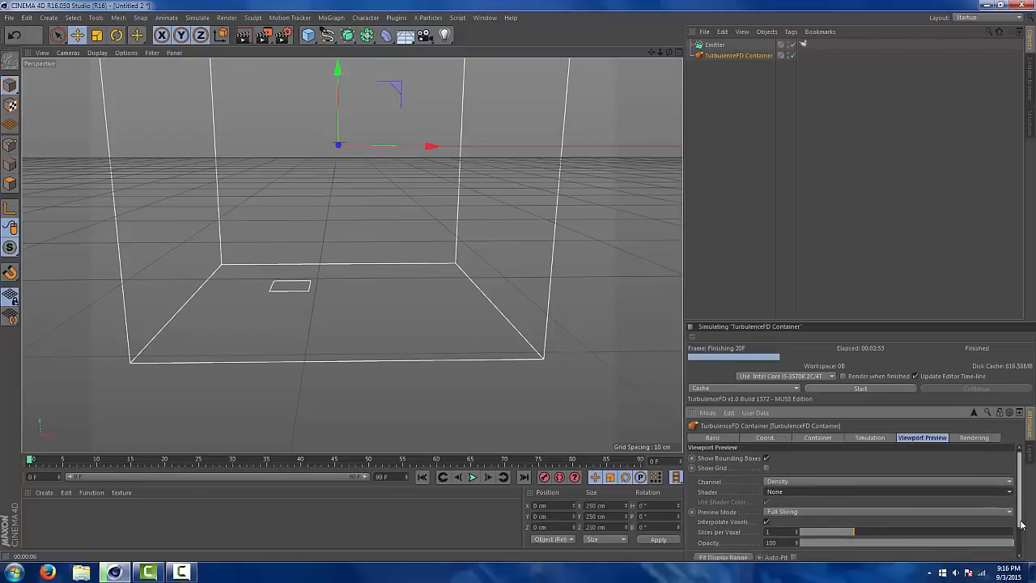
Look over the container's general rendering settings and set the smoke shader's mapping channel to Density
click(977, 438)
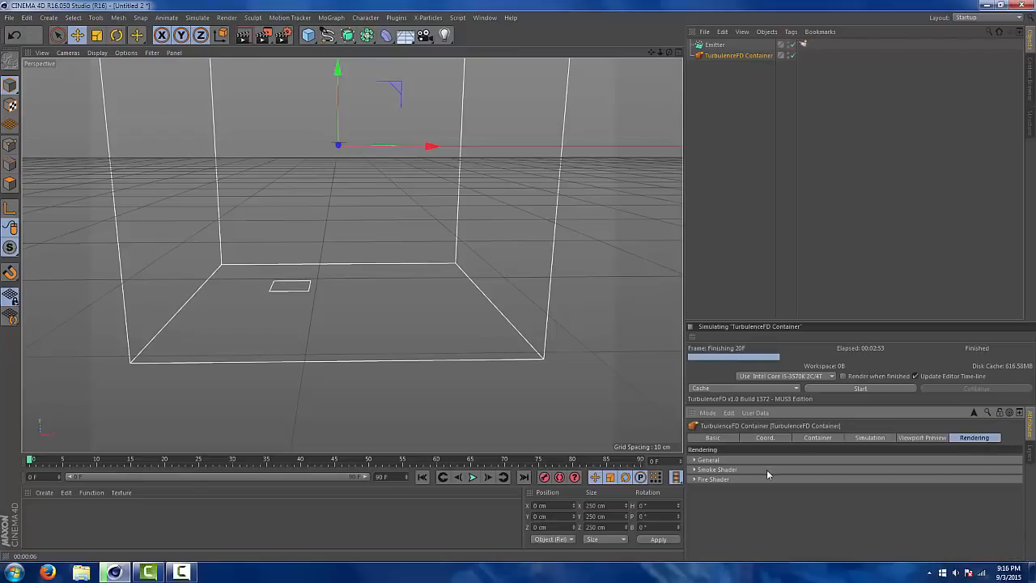
click(695, 461)
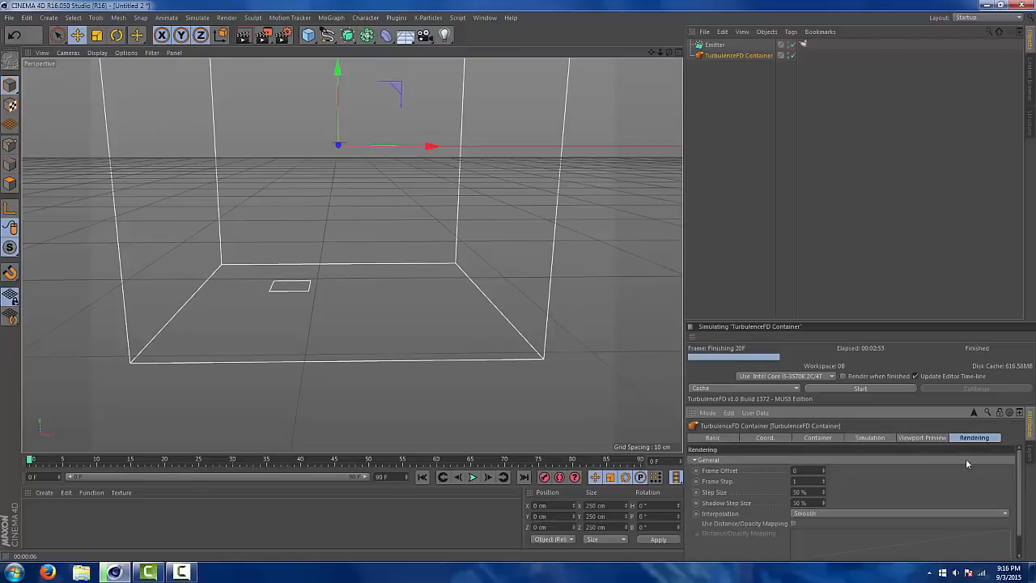
scroll(1022, 493, down, 1)
scroll(1022, 509, up, 1)
click(695, 460)
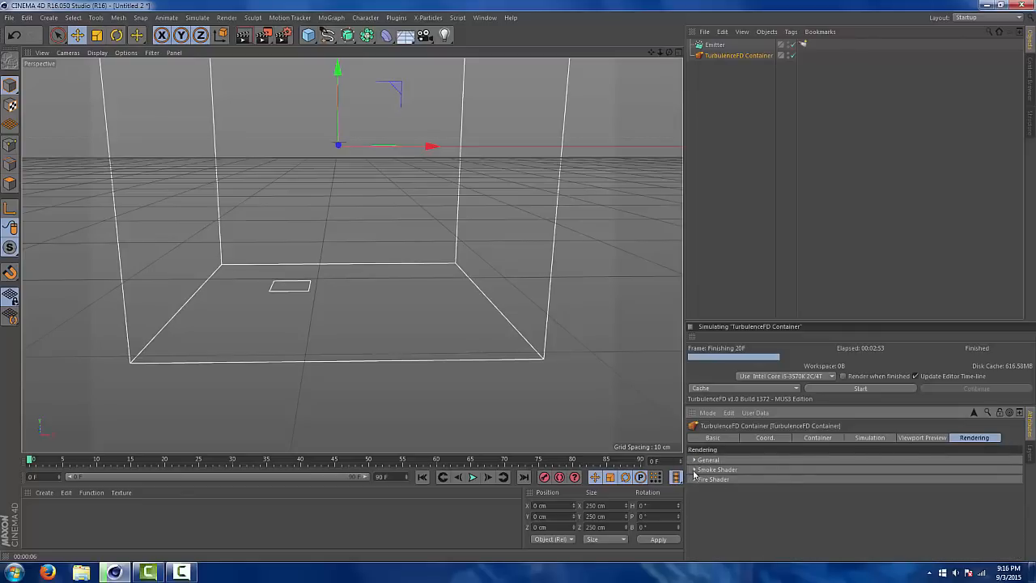
click(694, 469)
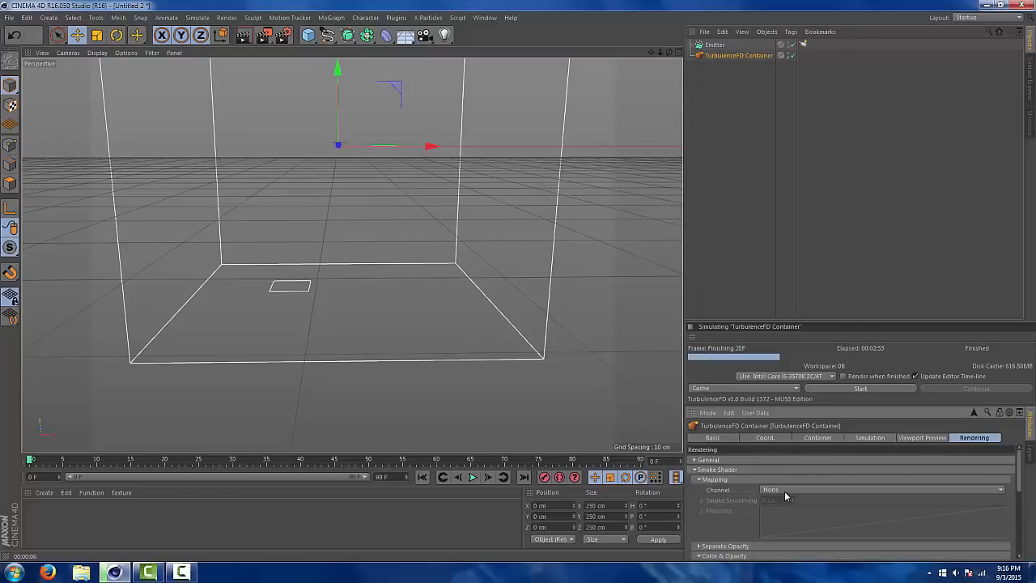
click(782, 489)
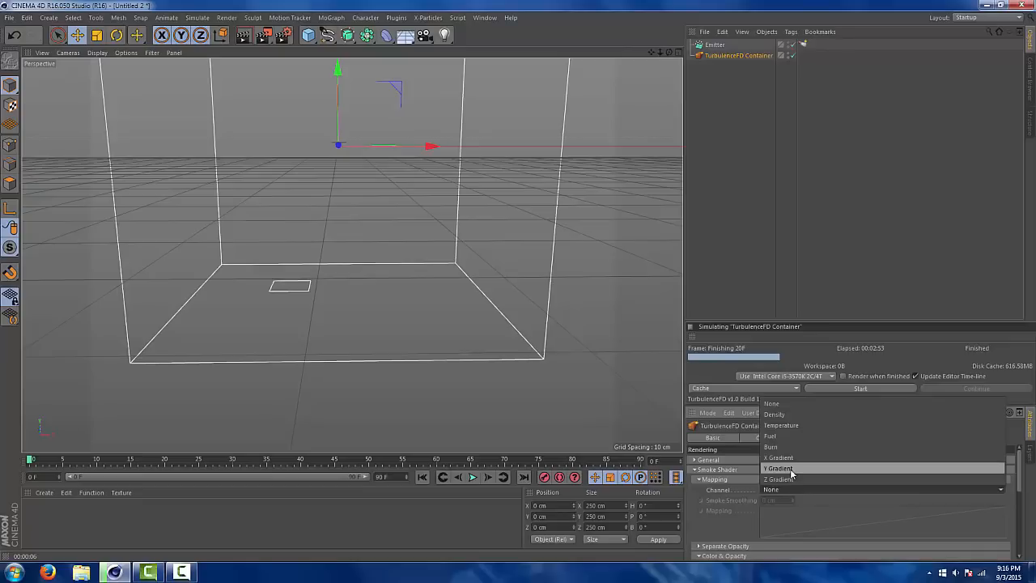
click(799, 492)
click(797, 490)
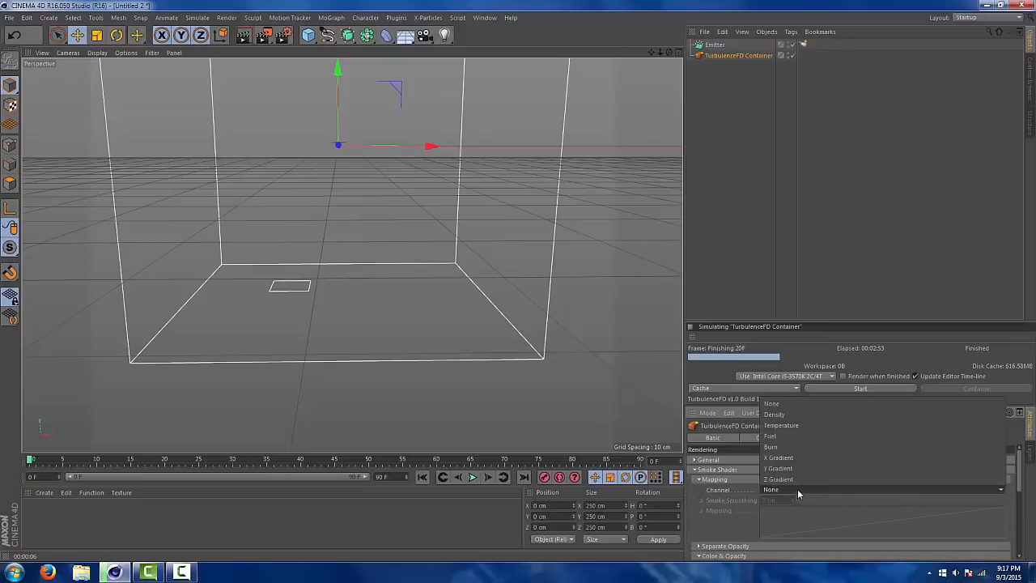
click(797, 414)
Set the smoke shader's thickness to 17
scroll(826, 471, down, 3)
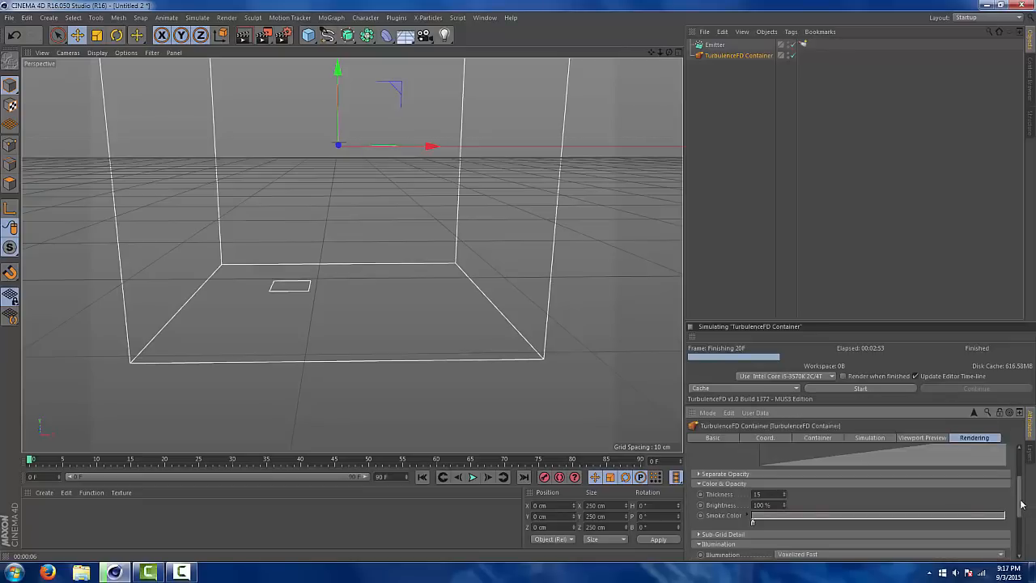
mouse_move(1021, 502)
mouse_down()
mouse_move(1020, 476)
mouse_move(1020, 496)
mouse_up()
click(757, 517)
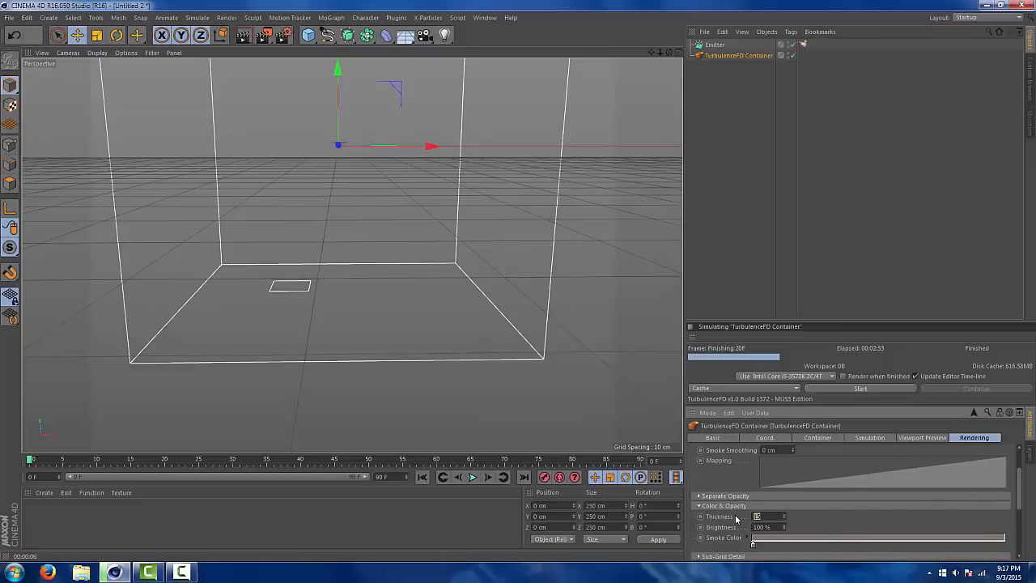
text(2)
key(BackSpace)
text(17)
Change the smoke color to a neutral dark gray with RGB values 96, 96, 96
double_click(752, 543)
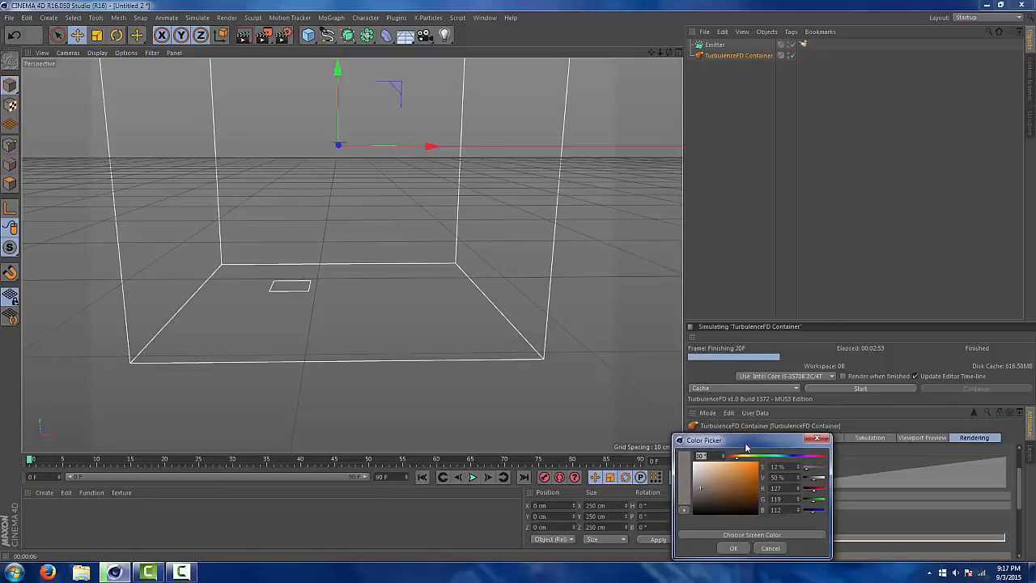
drag(749, 441, 601, 295)
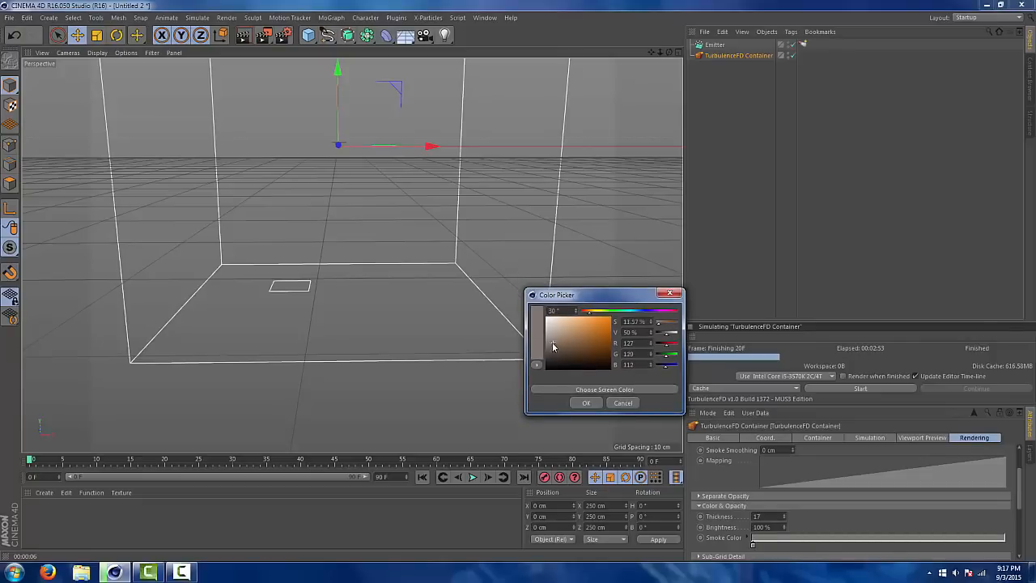
drag(555, 346, 548, 350)
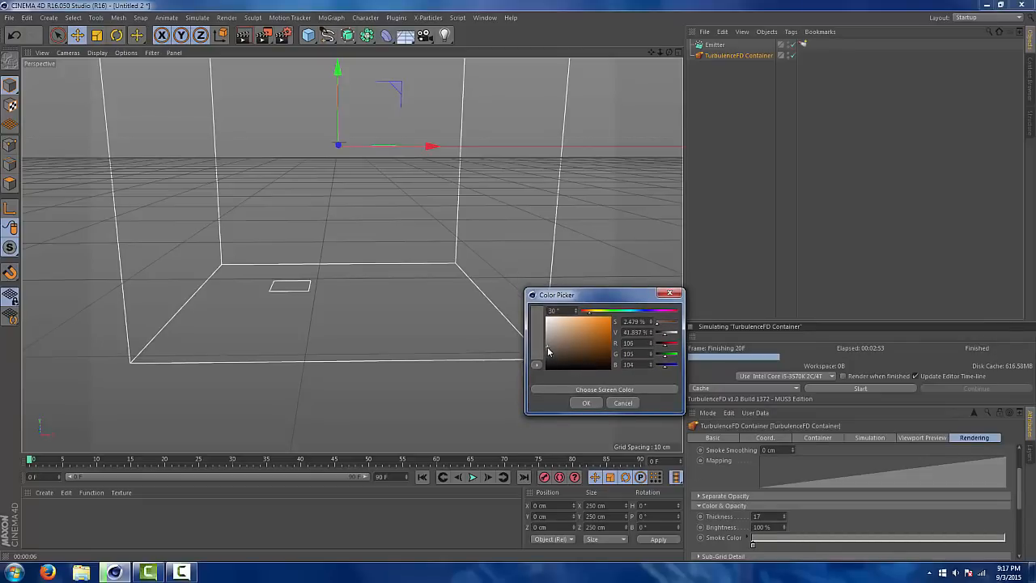
click(586, 402)
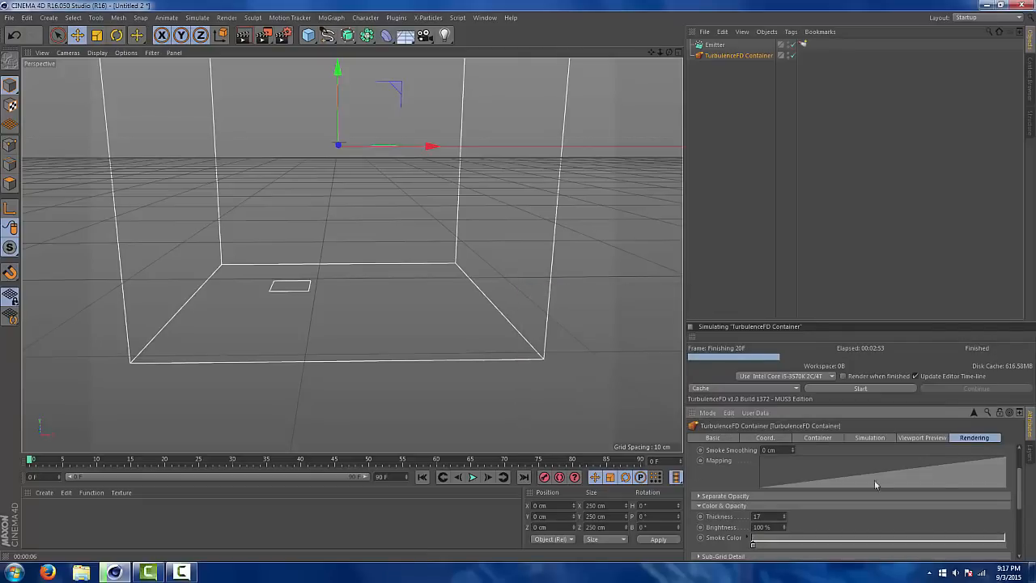
double_click(754, 545)
drag(701, 496, 694, 500)
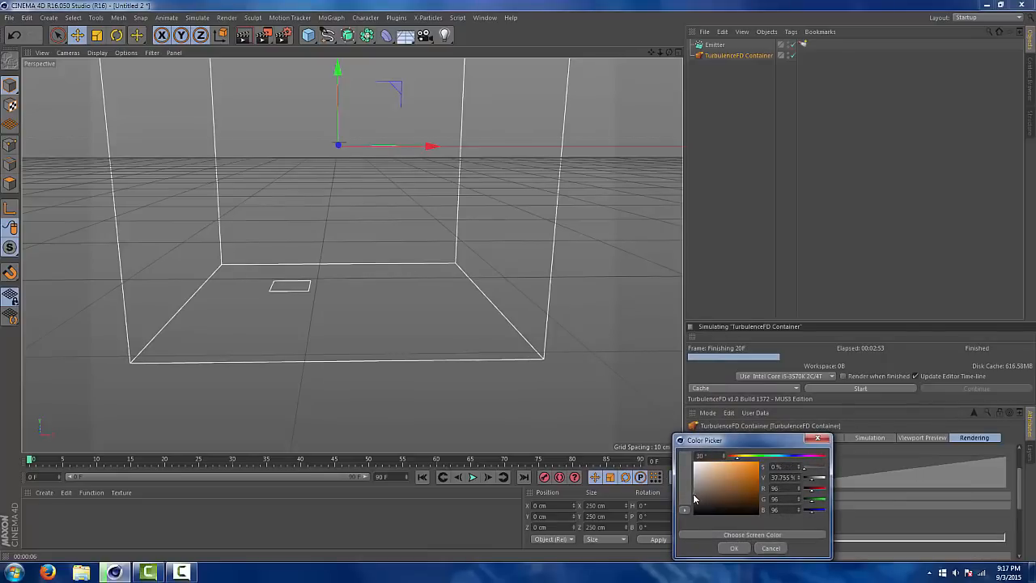
click(733, 548)
Review the smoke shader's illumination modes and set the illumination back to Voxelized Fast
drag(1019, 504, 1021, 535)
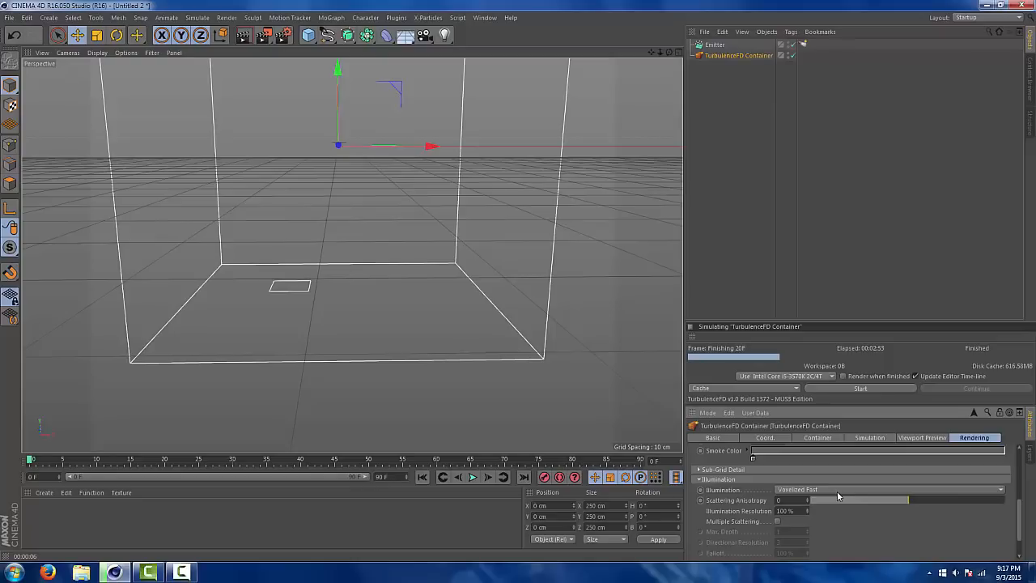
scroll(838, 495, up, 1)
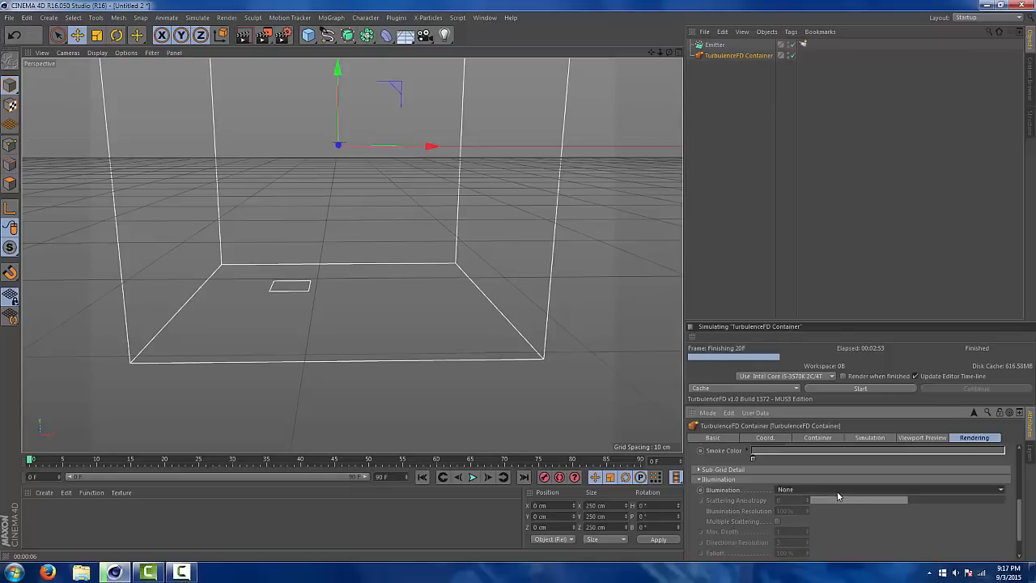
click(837, 494)
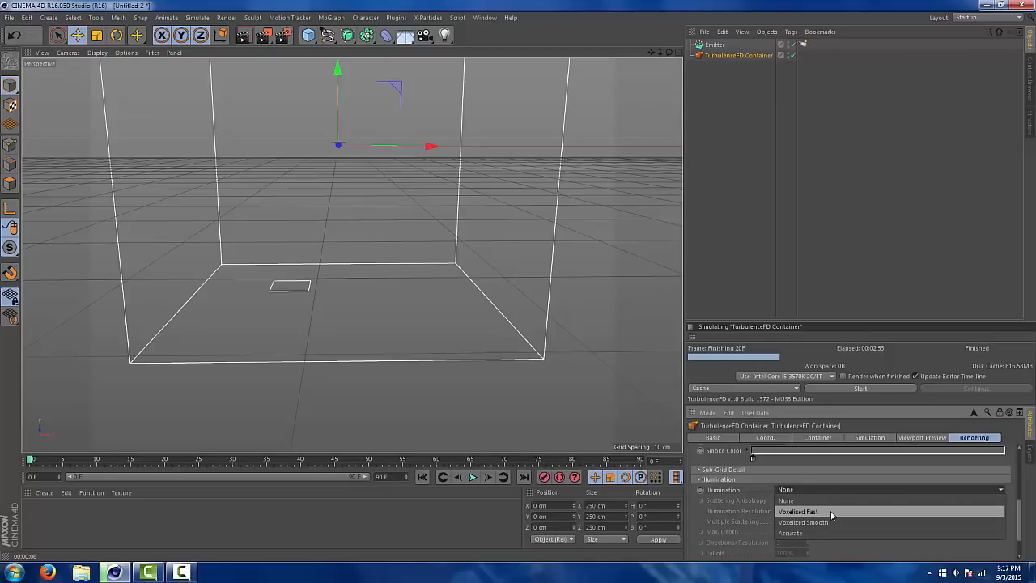
click(831, 512)
click(816, 492)
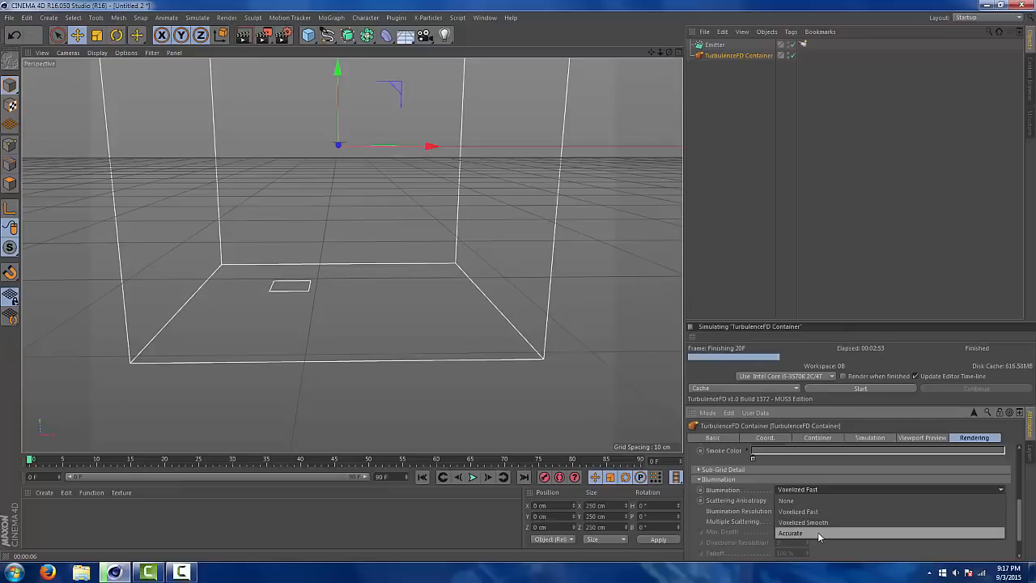
click(817, 511)
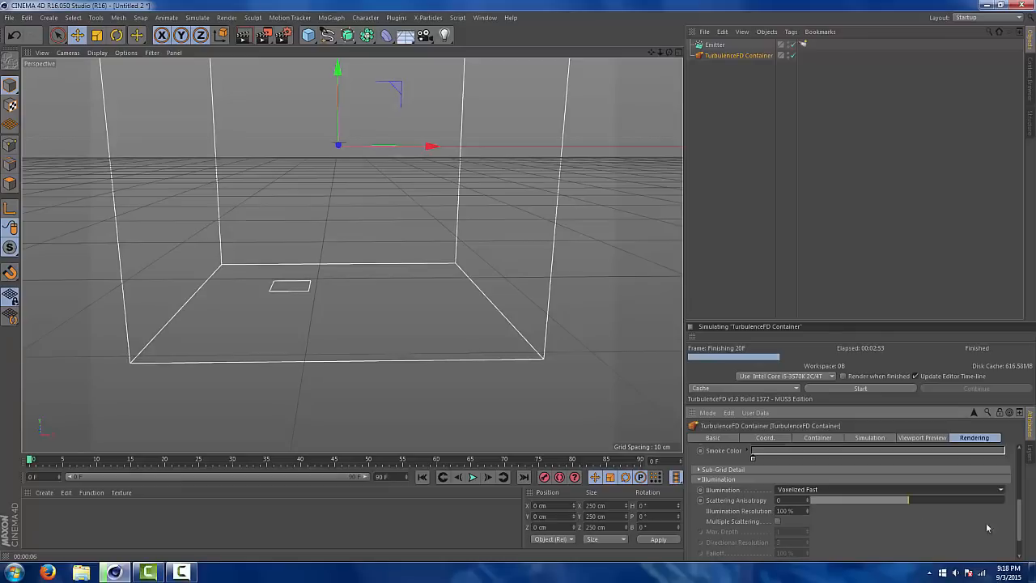
Set the fire shader's mapping channel to Burn
scroll(1020, 531, down, 2)
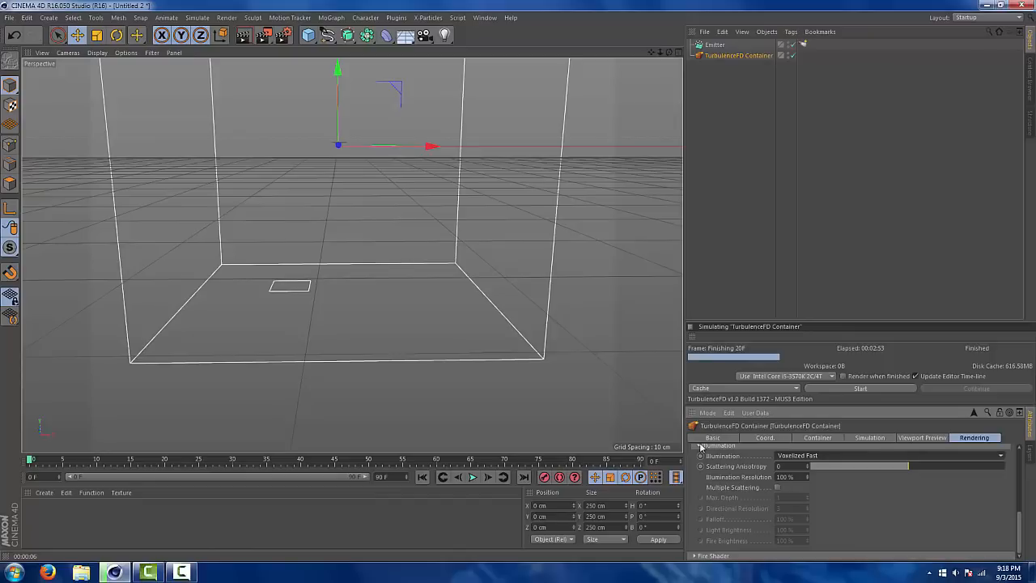
click(699, 448)
click(699, 545)
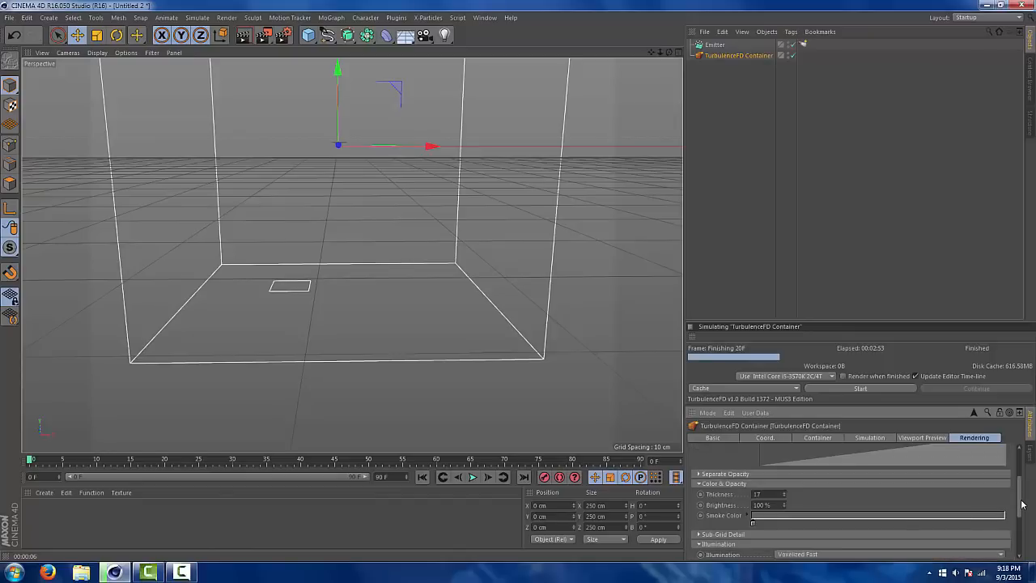
scroll(1021, 503, down, 3)
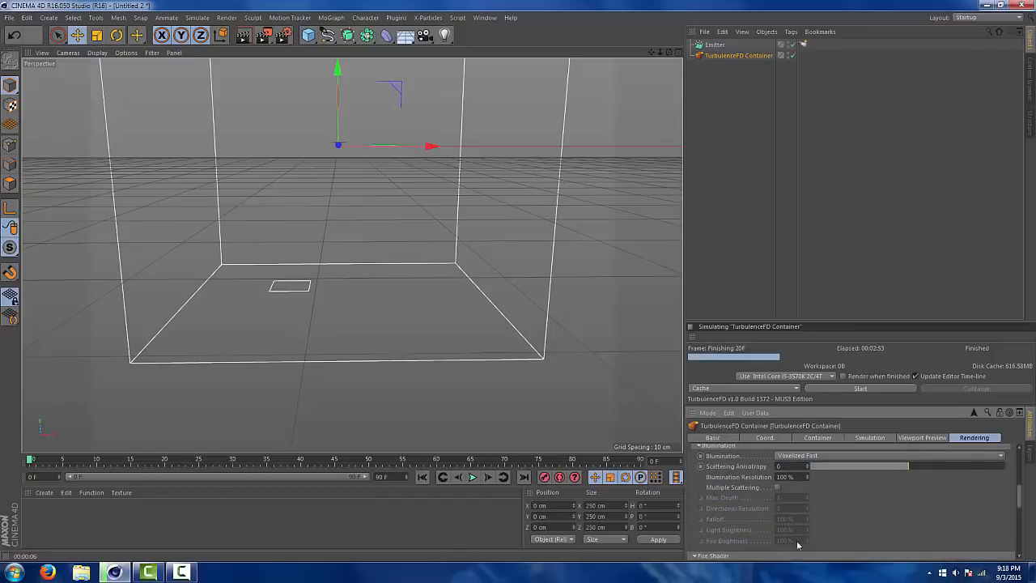
drag(1021, 503, 1021, 529)
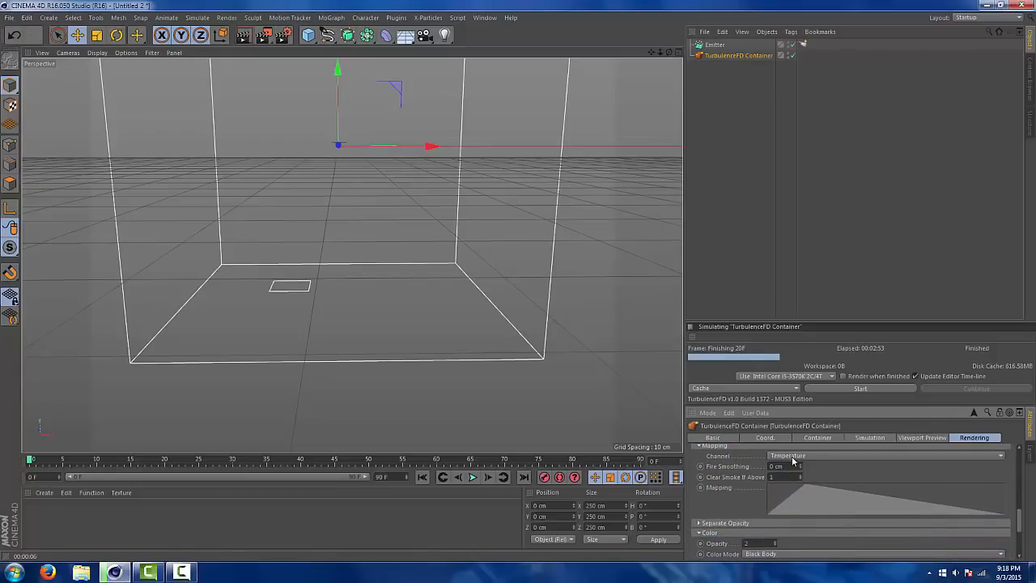
click(797, 458)
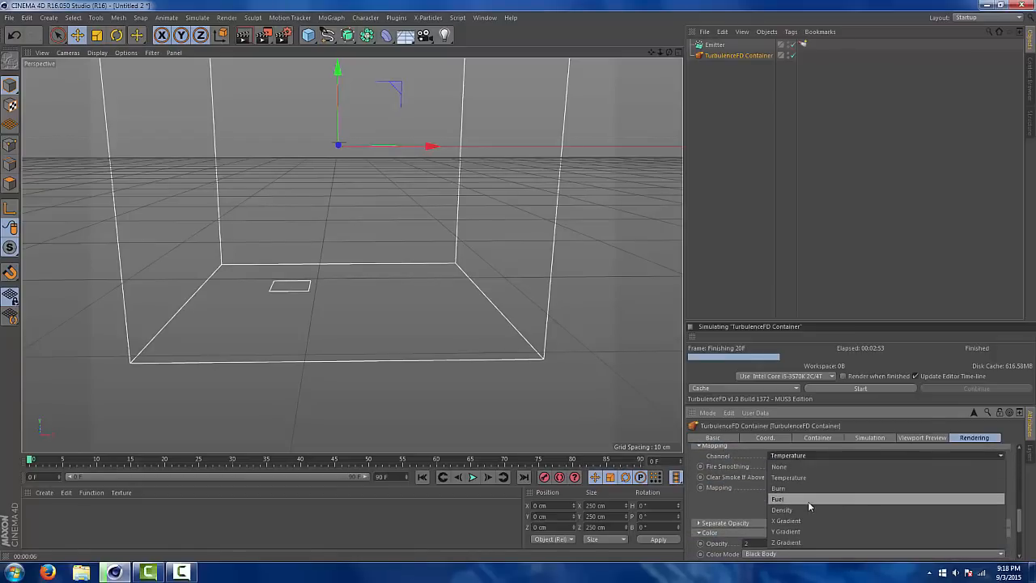
click(804, 489)
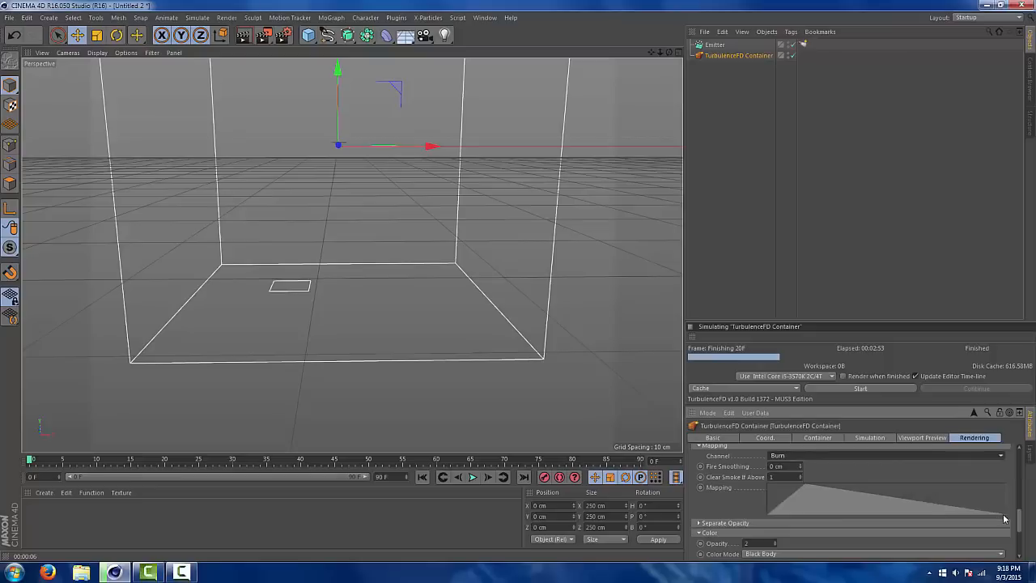
Set the fire shader's black body color to a white point of 1.5 and a damping of 5.5
scroll(1021, 529, down, 3)
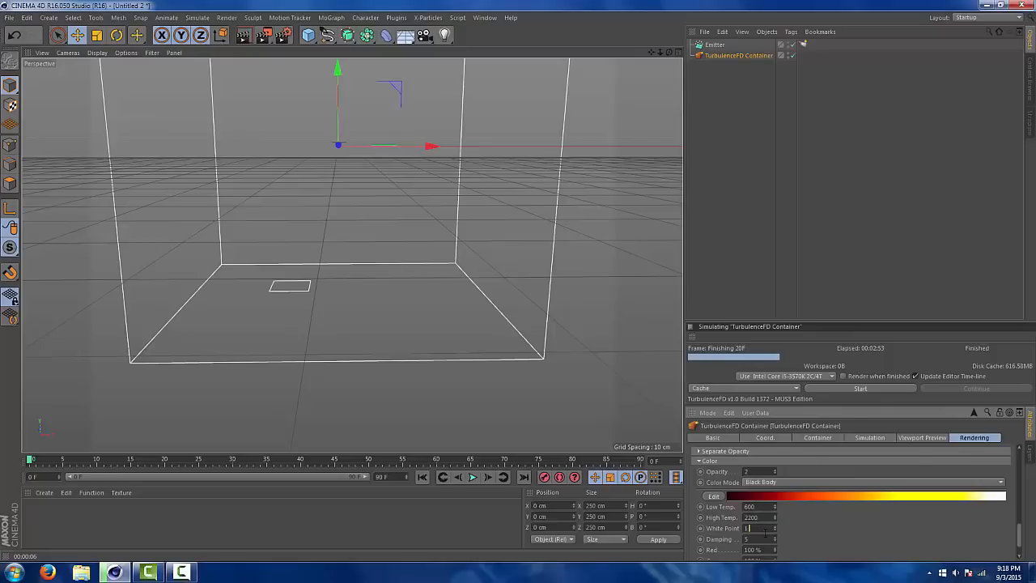
key(Return)
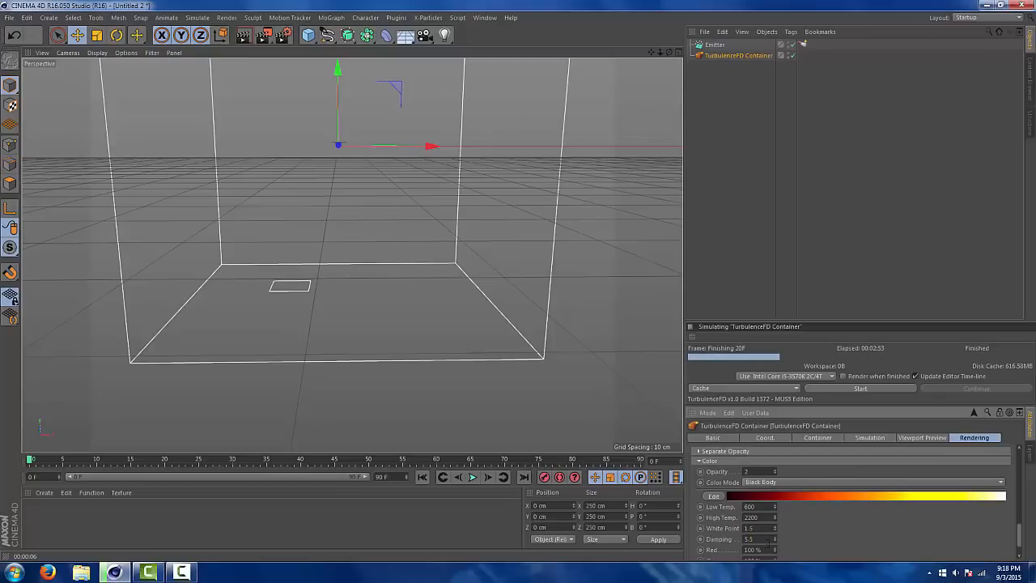
drag(1020, 530, 1020, 551)
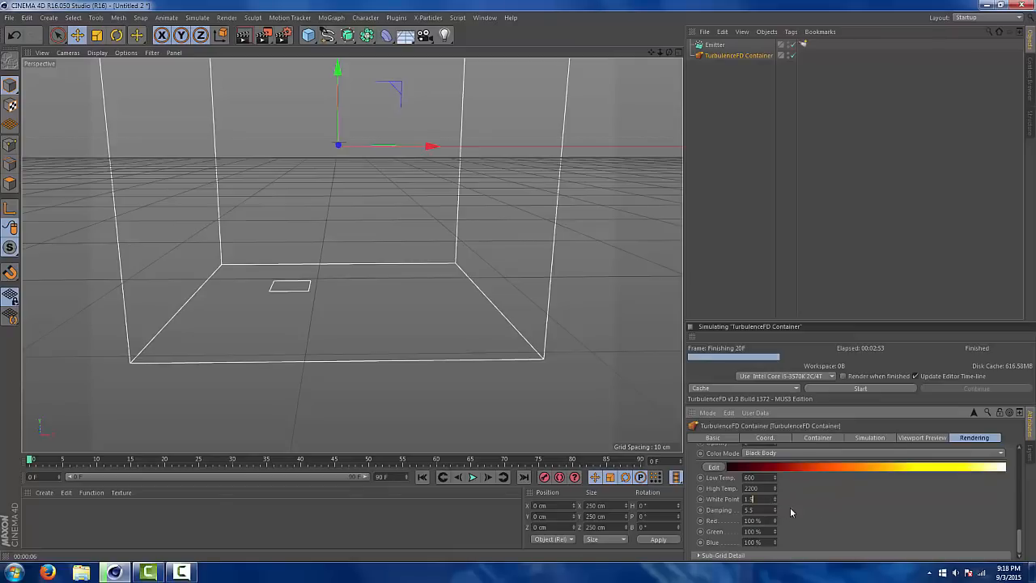
drag(754, 500, 749, 500)
click(997, 467)
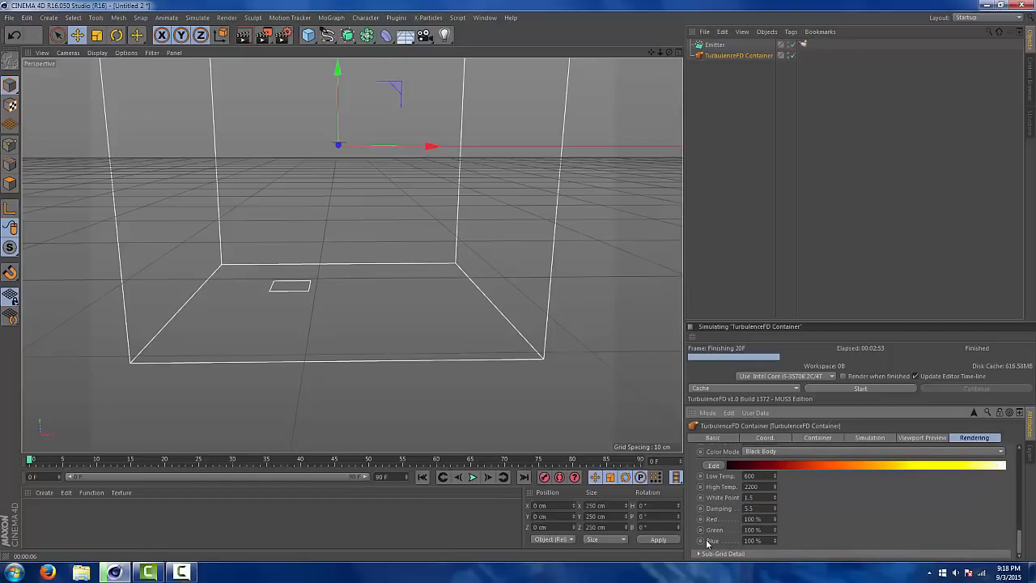
Look over the fire shader's sub-grid detail, the general rendering options and the container's viewport preview settings
click(701, 554)
scroll(1020, 534, down, 3)
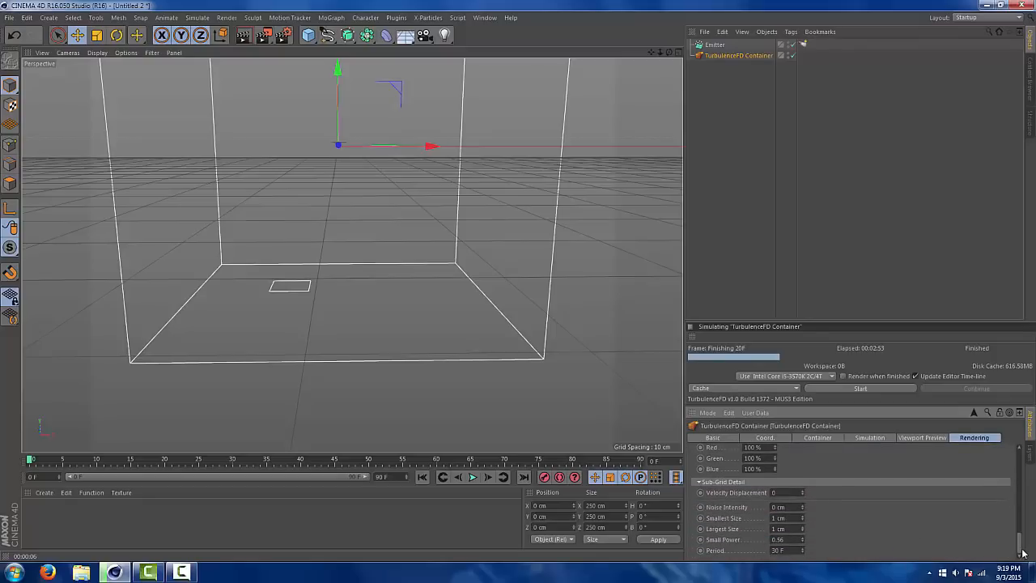
drag(1020, 553, 1026, 458)
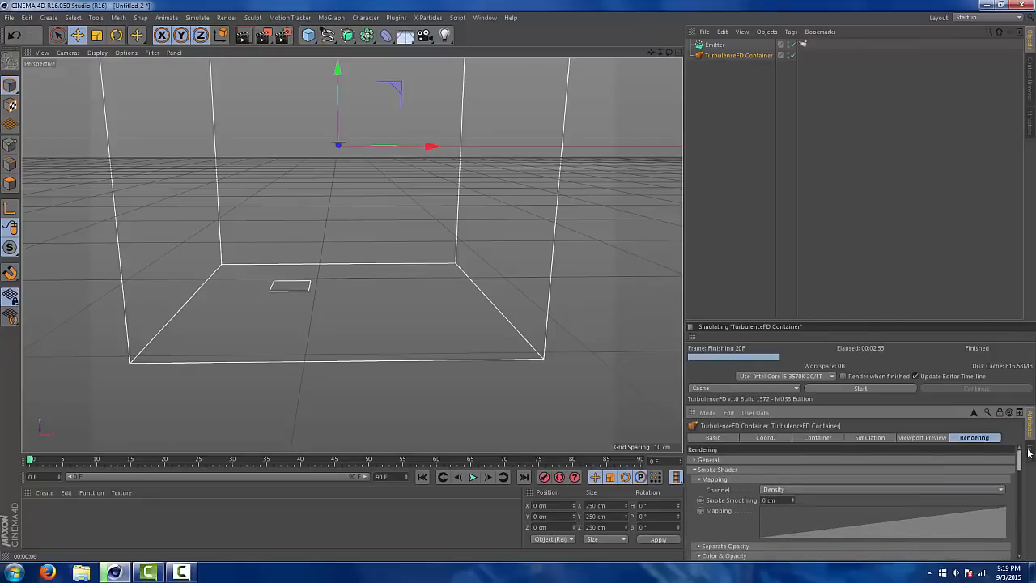
click(694, 460)
click(693, 459)
click(854, 438)
click(902, 438)
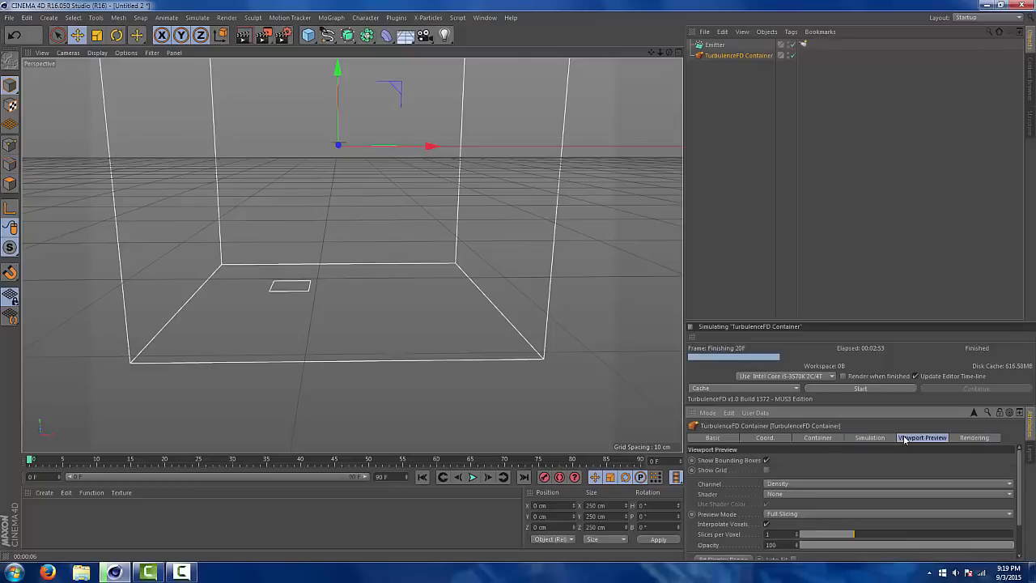
Run a new cached simulation of the fluid container and stop it at frame 41
click(826, 439)
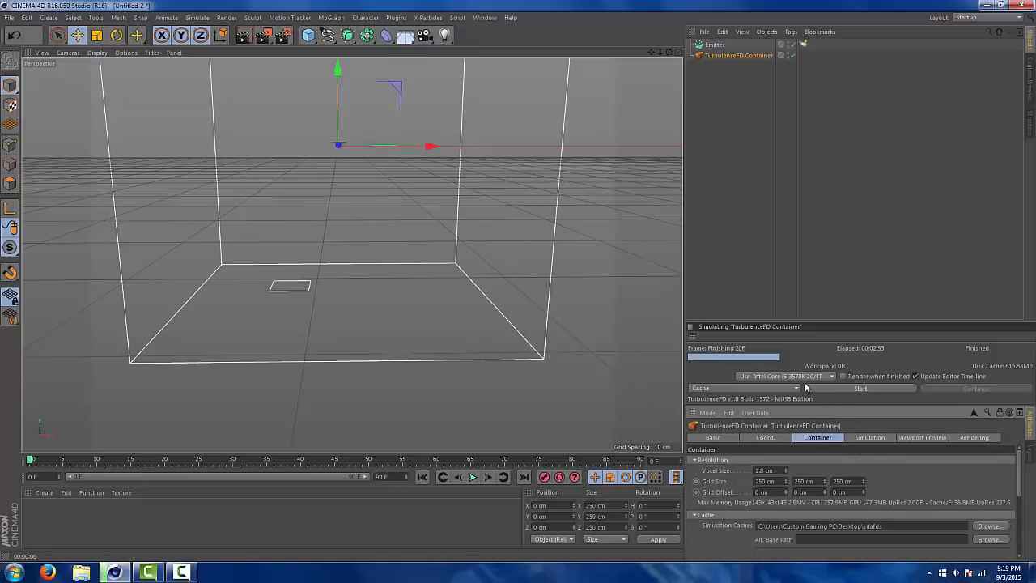
scroll(1017, 502, down, 2)
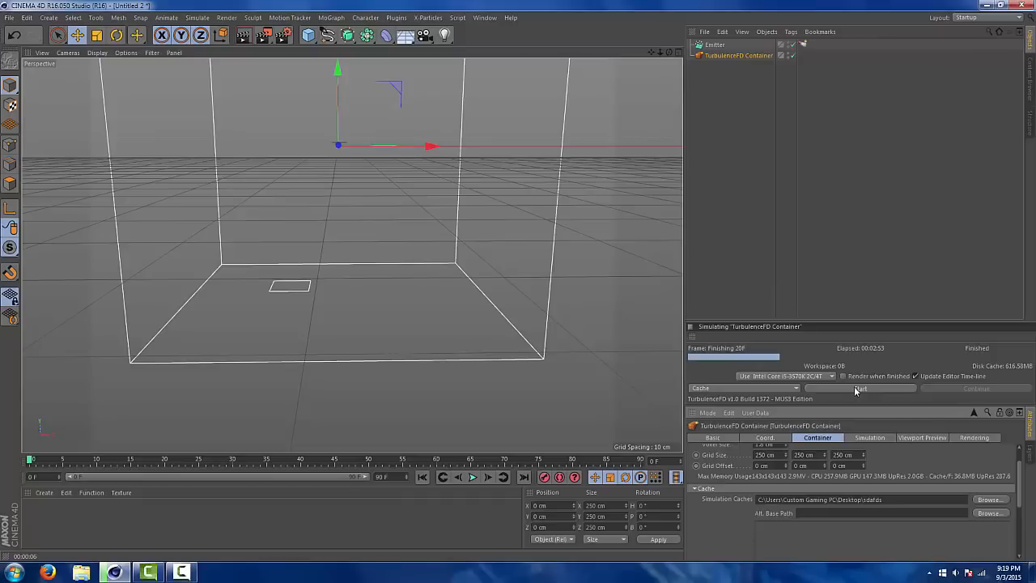
click(858, 389)
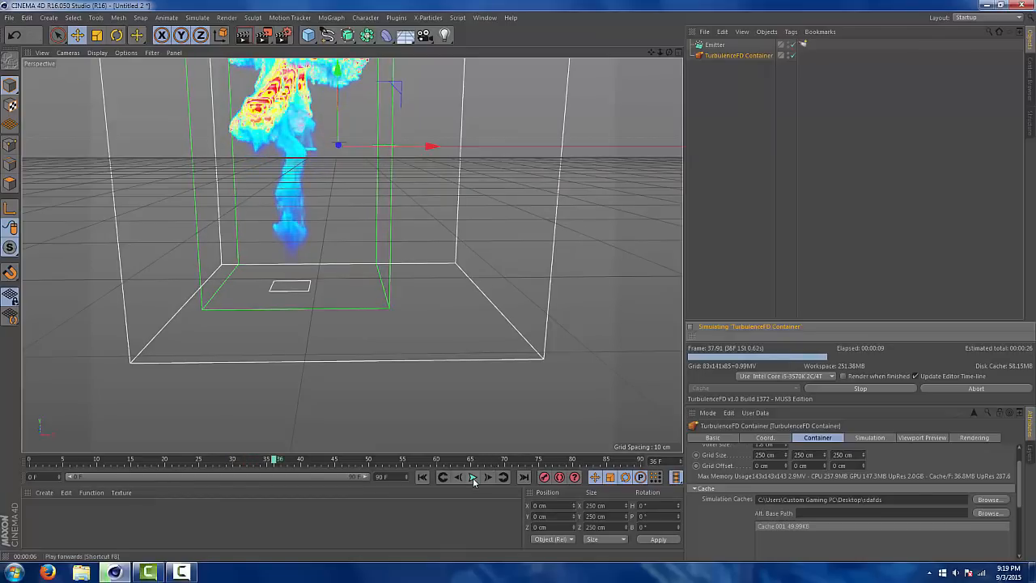
click(875, 391)
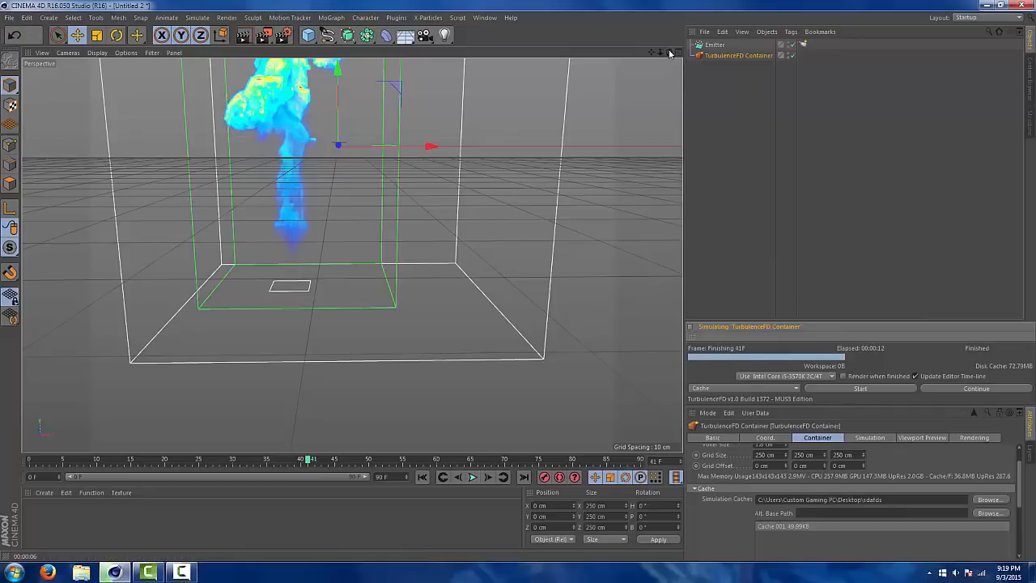
Look over the TurbulenceFD plugin's commands for opening the simulation window and starting a cached simulation
drag(670, 53, 782, 259)
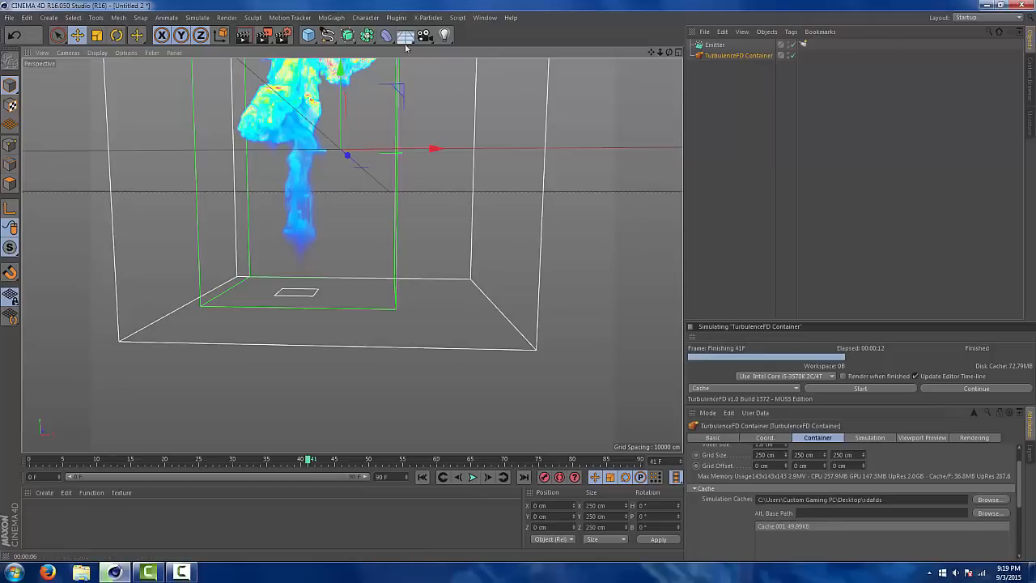
click(395, 17)
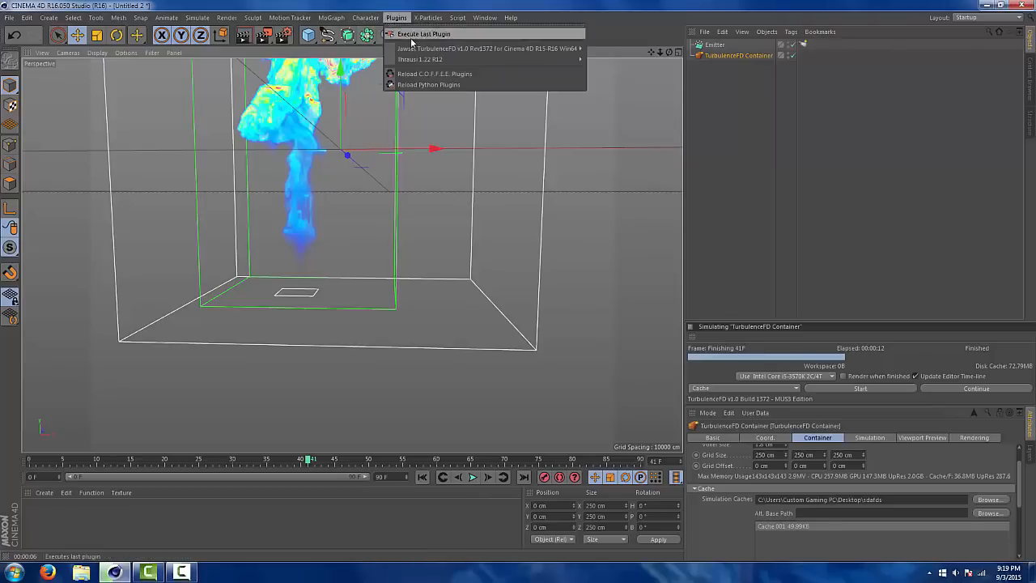
mouse_move(440, 50)
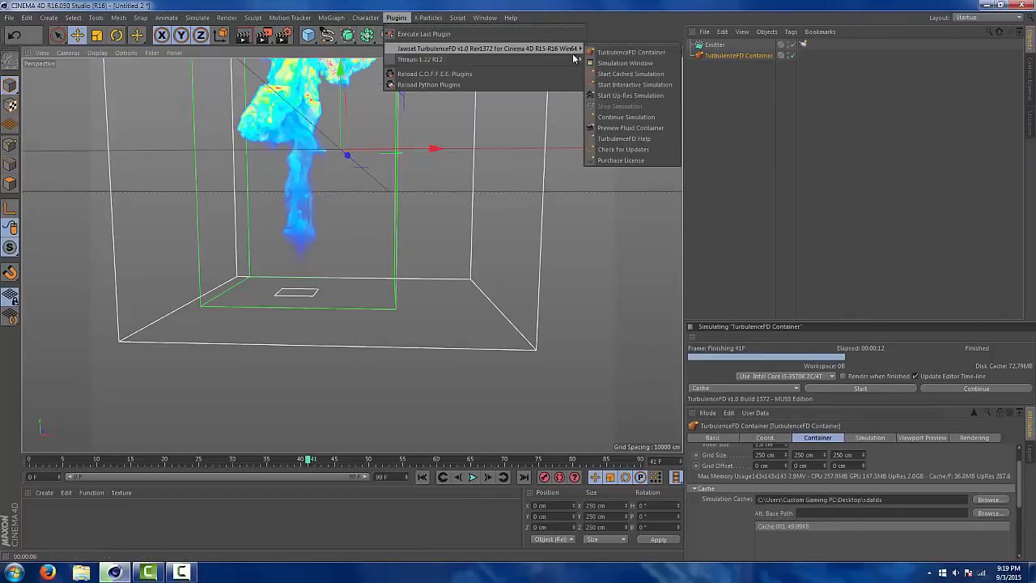
mouse_move(576, 47)
click(603, 76)
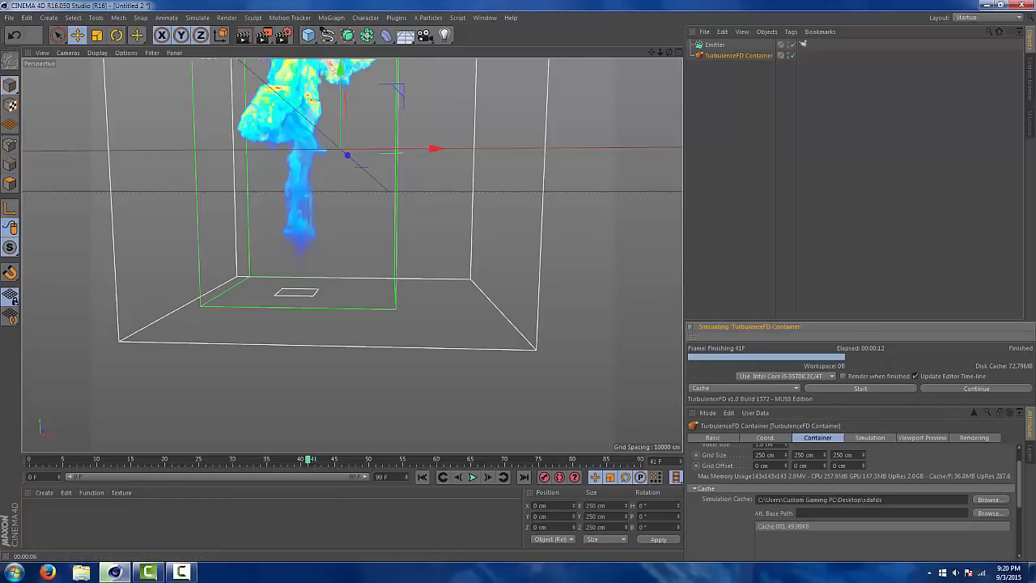
Frame the whole mushroom cloud in the perspective view and render the view at frame 41
drag(650, 52, 473, 91)
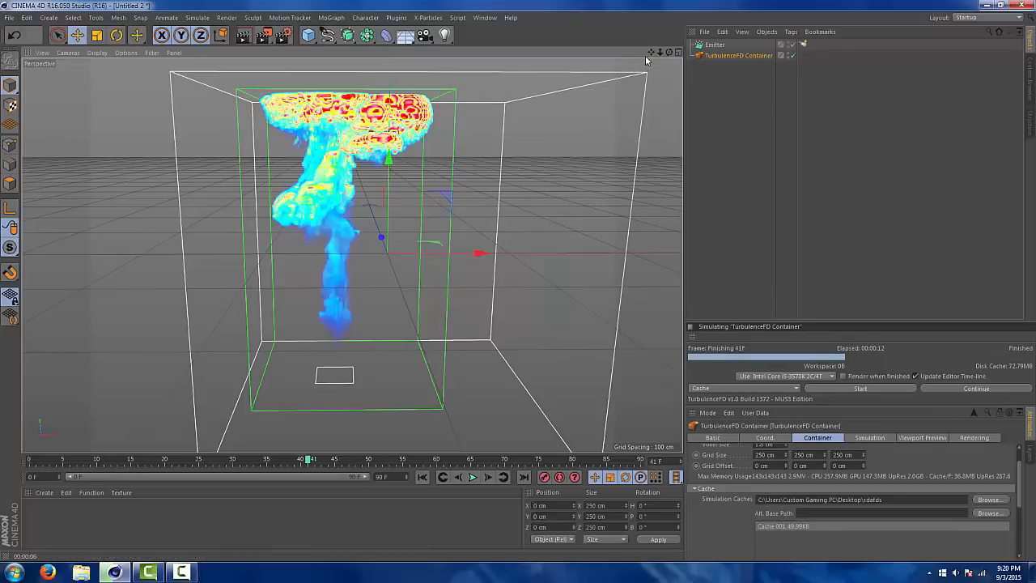
drag(650, 54, 662, 114)
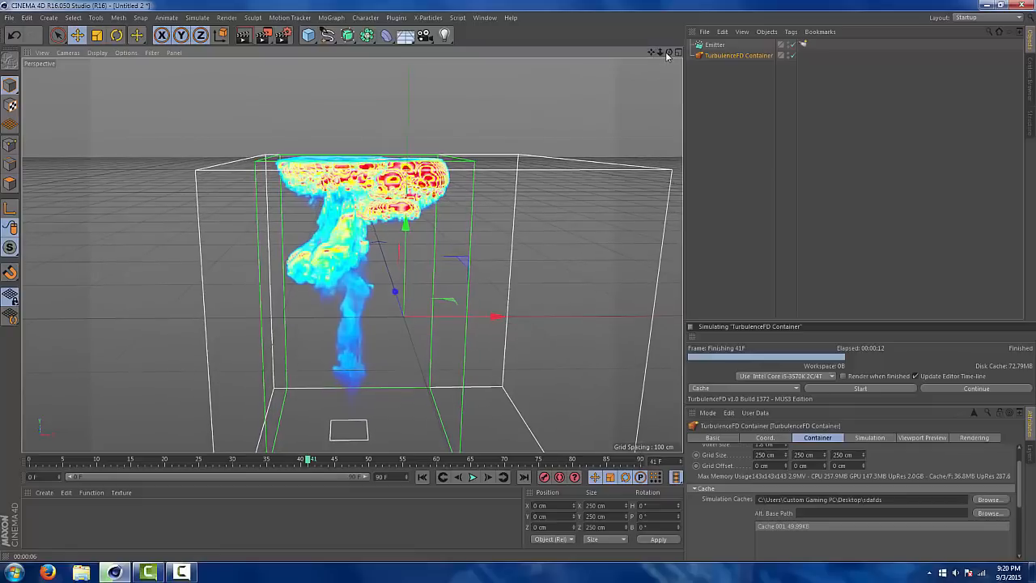
drag(669, 53, 686, 84)
drag(651, 52, 661, 4)
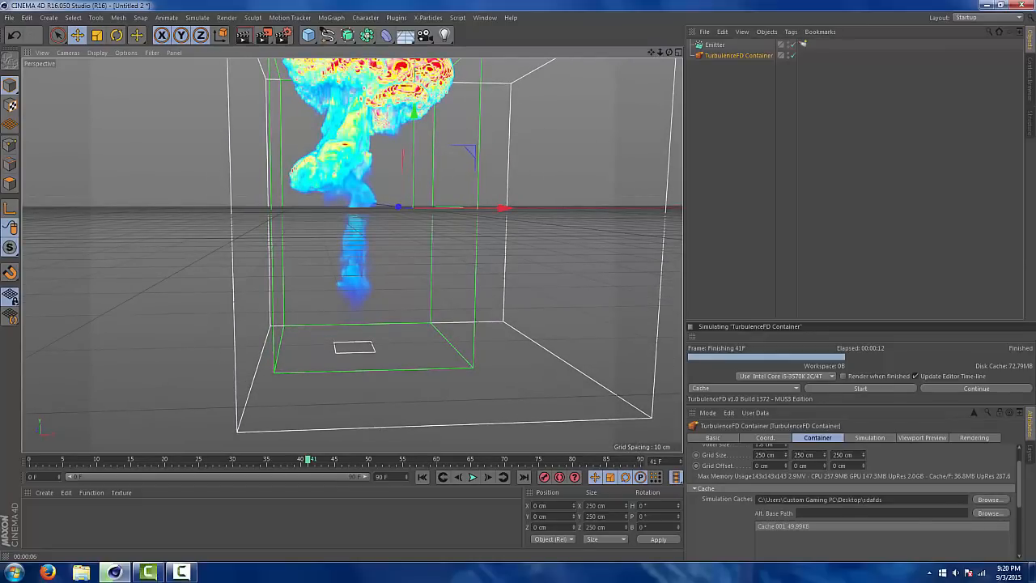
key(ctrl+r)
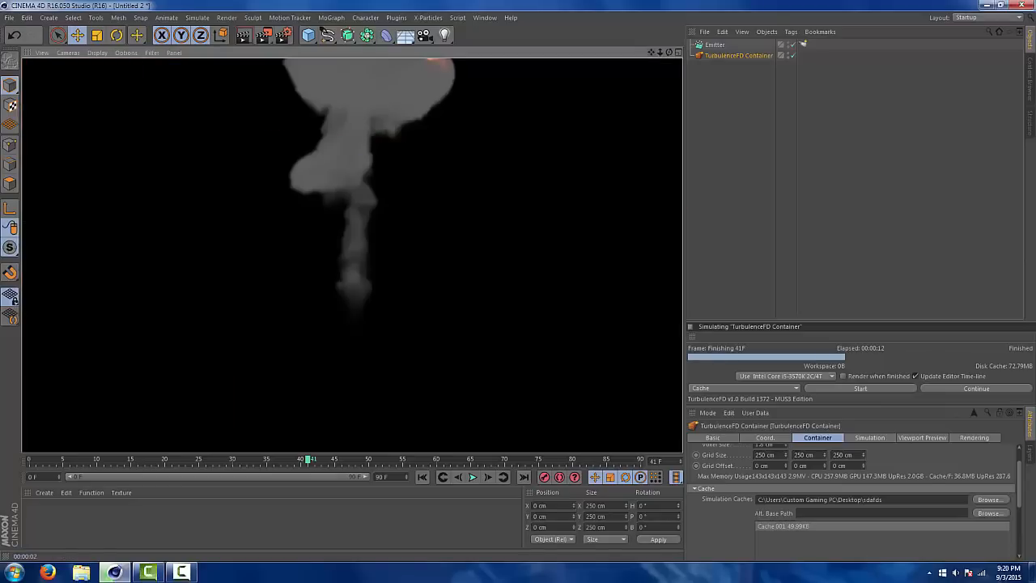
mouse_move(651, 51)
mouse_down()
mouse_move(649, 63)
mouse_move(644, 42)
mouse_up()
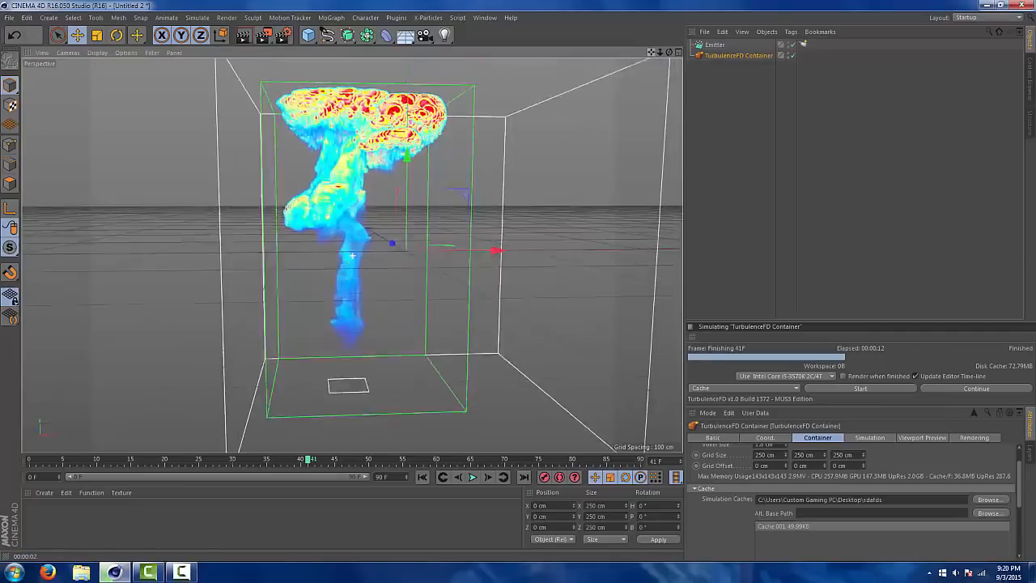
key(ctrl+r)
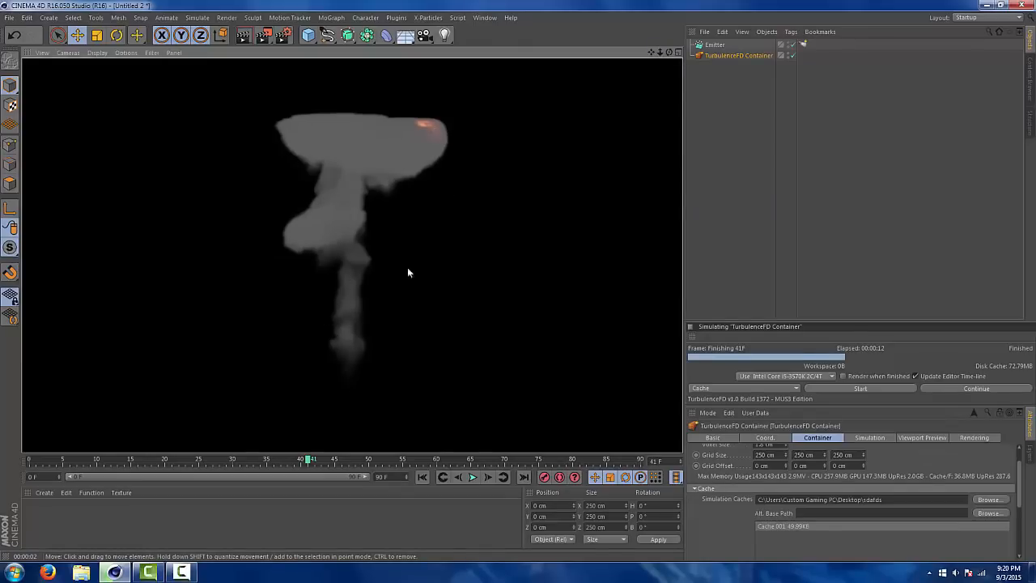
Play back the cached explosion in the viewport and return to the first frame
click(474, 478)
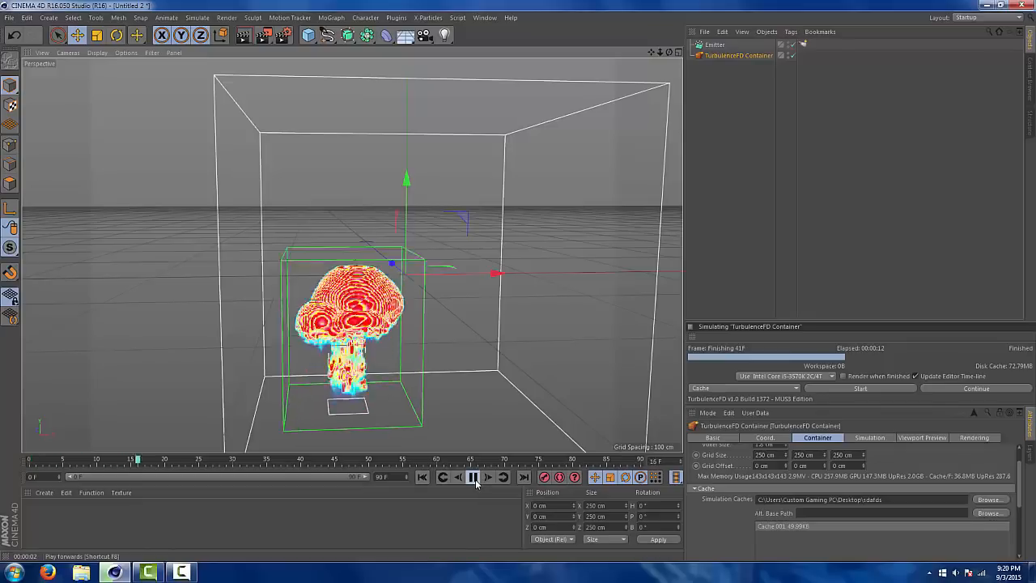
click(473, 477)
click(421, 477)
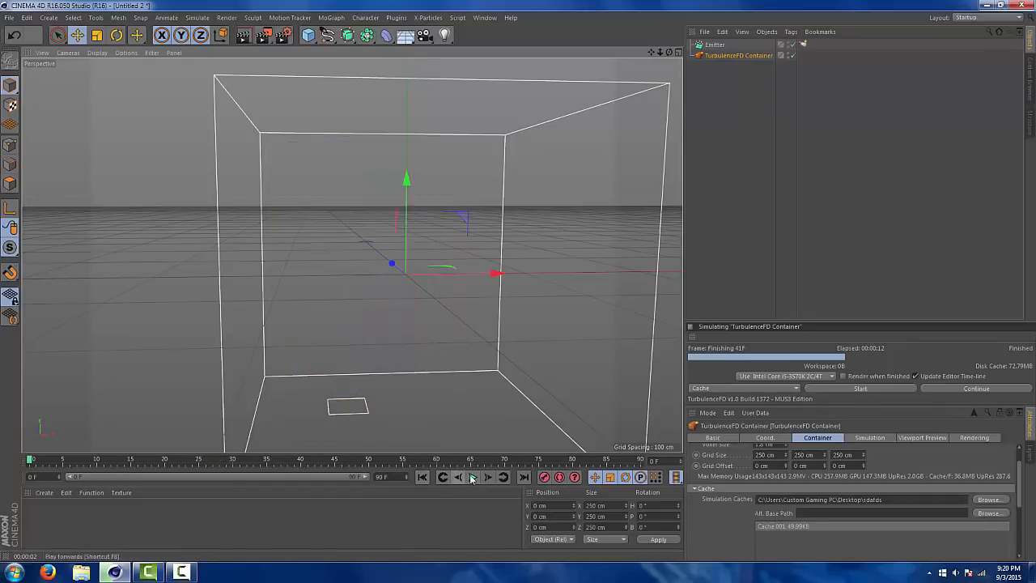
click(474, 477)
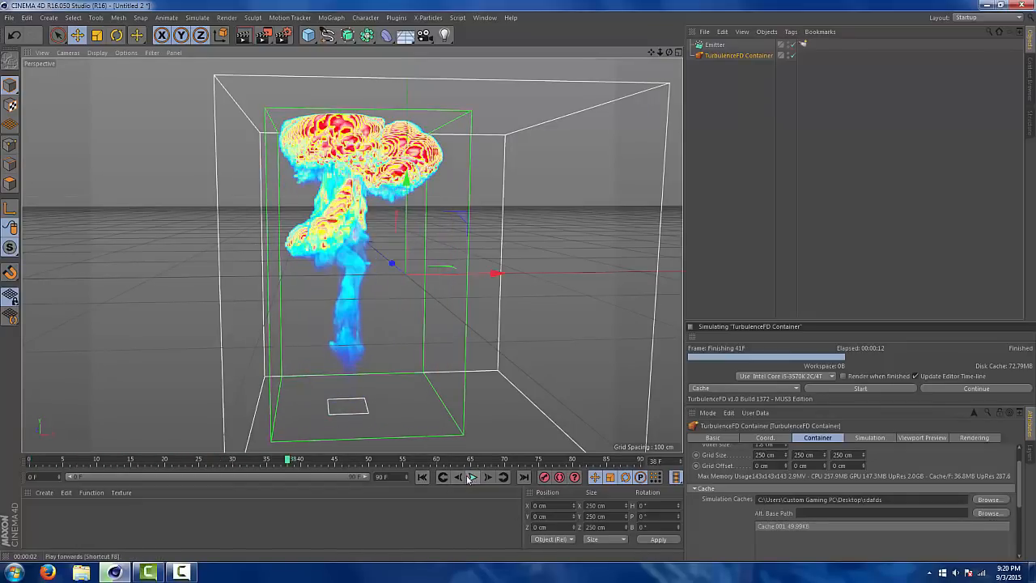
click(474, 478)
click(422, 476)
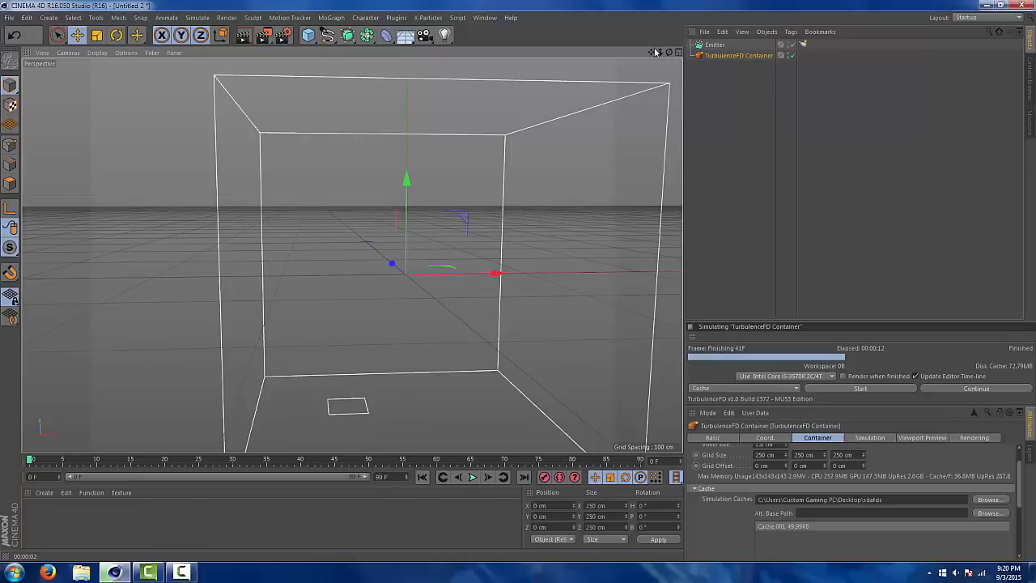
Review the container's voxel size while replaying the explosion from a lower framing, and rewind to frame 0
drag(651, 52, 647, 2)
drag(1018, 462, 1017, 446)
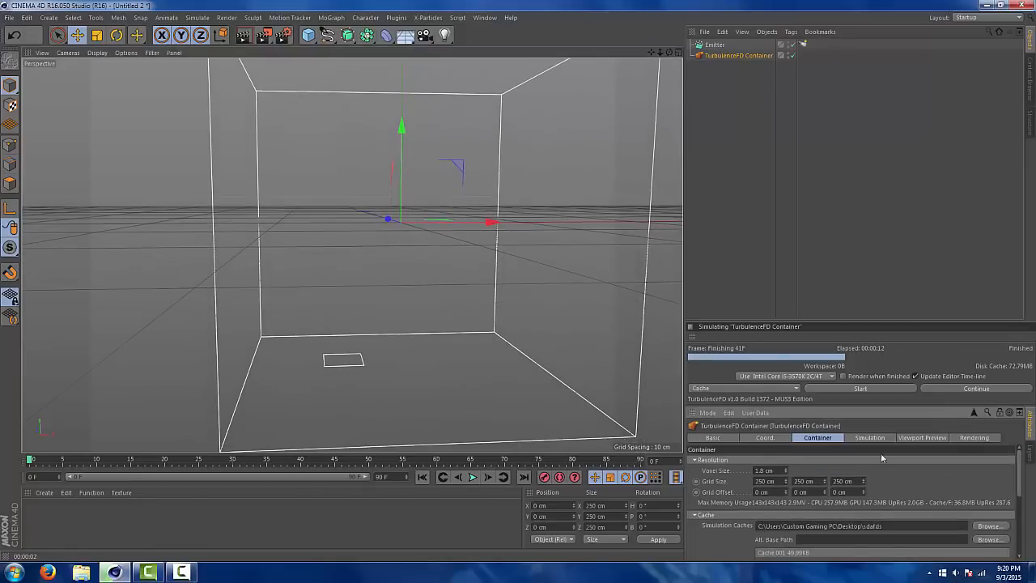
click(472, 477)
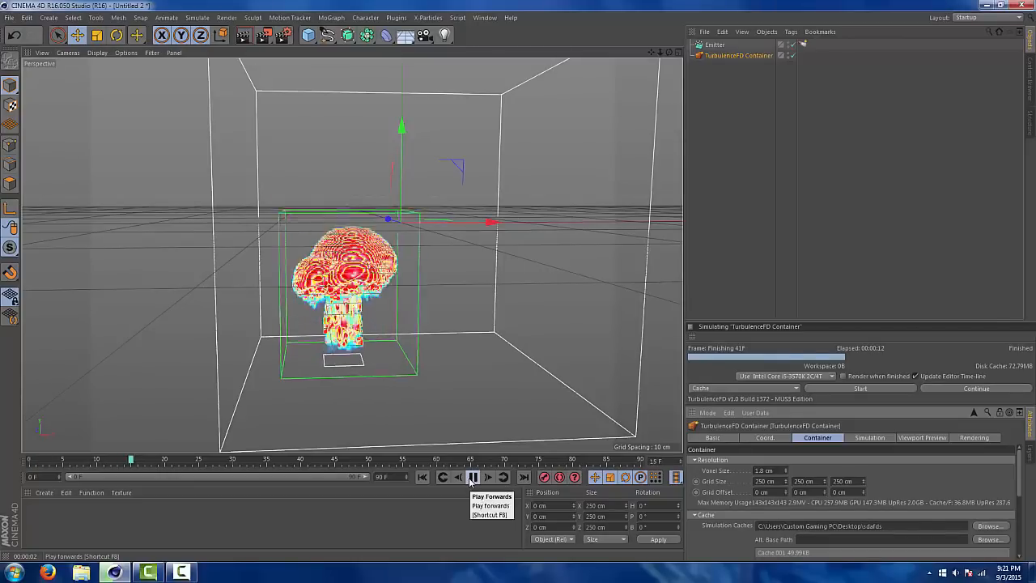
click(422, 476)
click(768, 470)
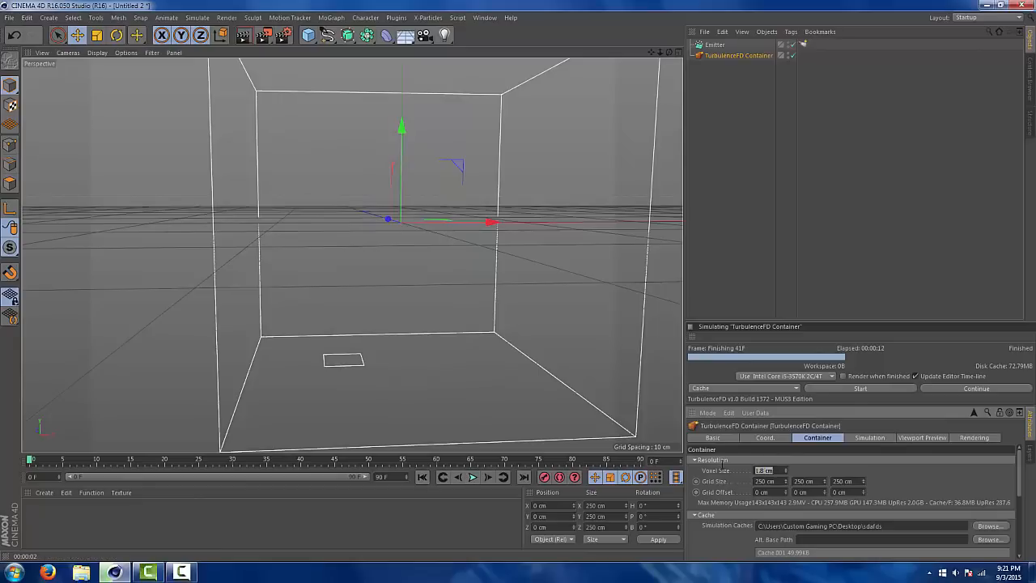
click(474, 478)
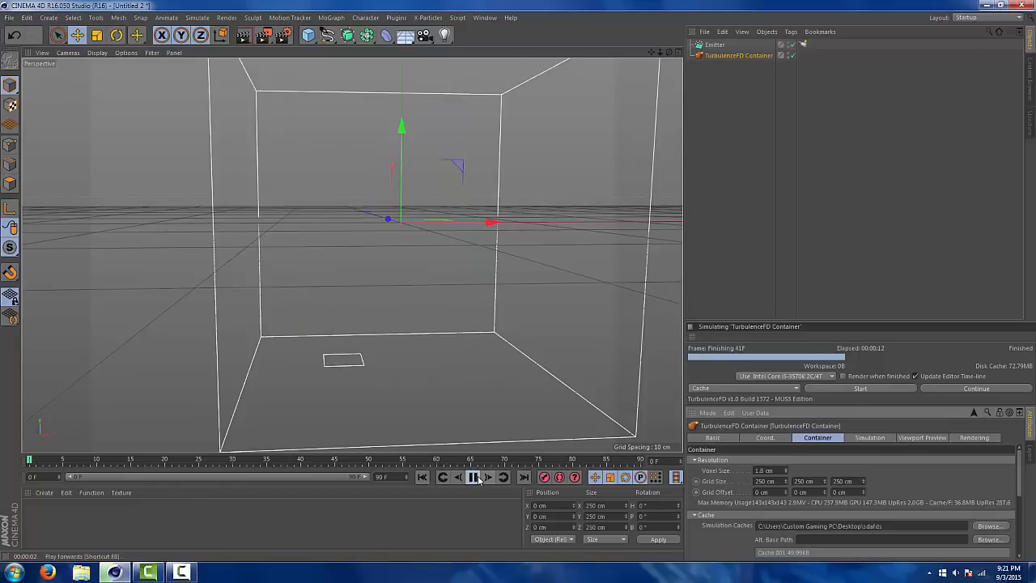
click(423, 476)
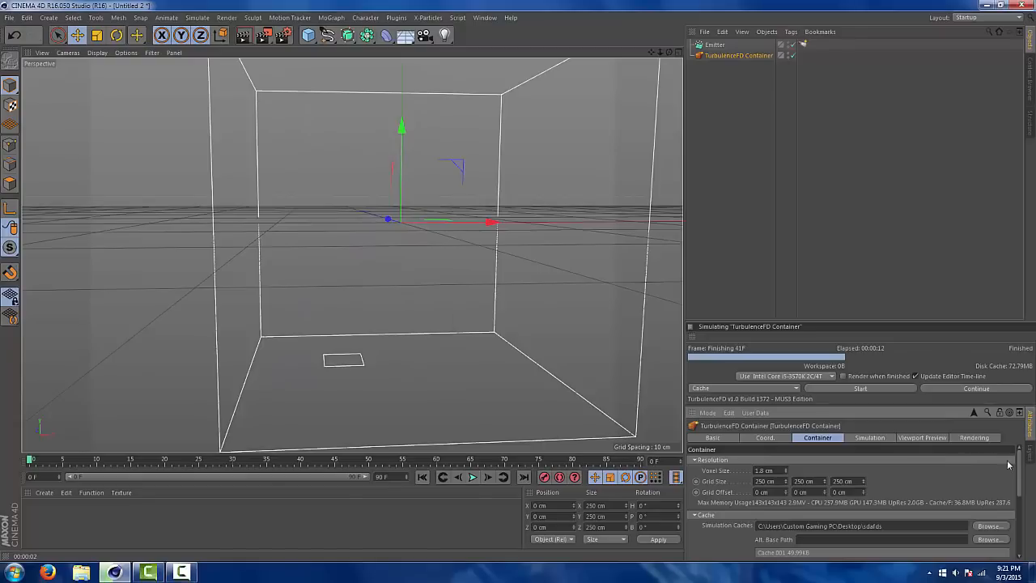
Add an omni light outside the container at about X 94, Y 61, Z -218 cm, with Shadow Maps (Soft) as its shadow type
drag(444, 35, 477, 46)
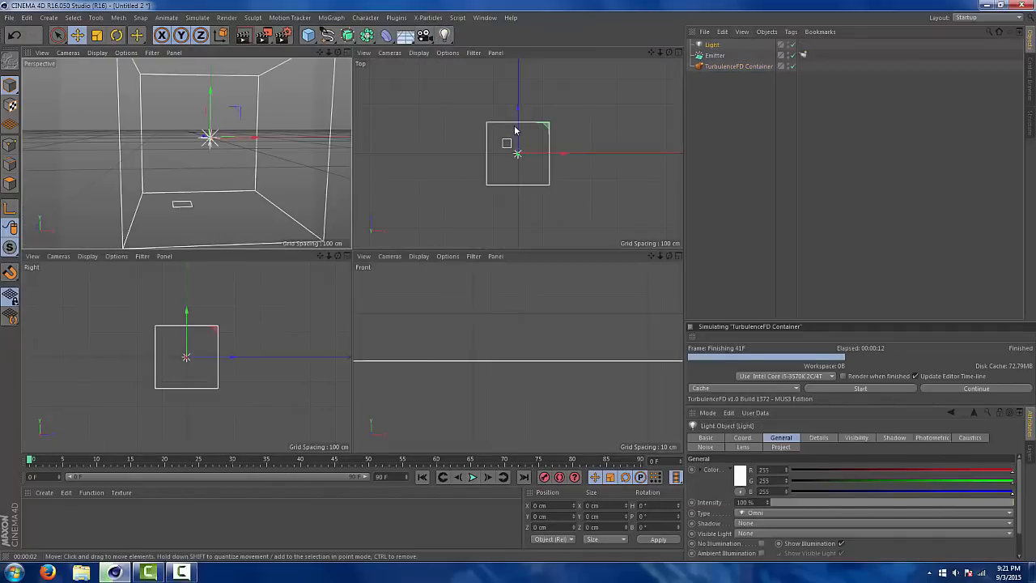
drag(516, 154, 518, 205)
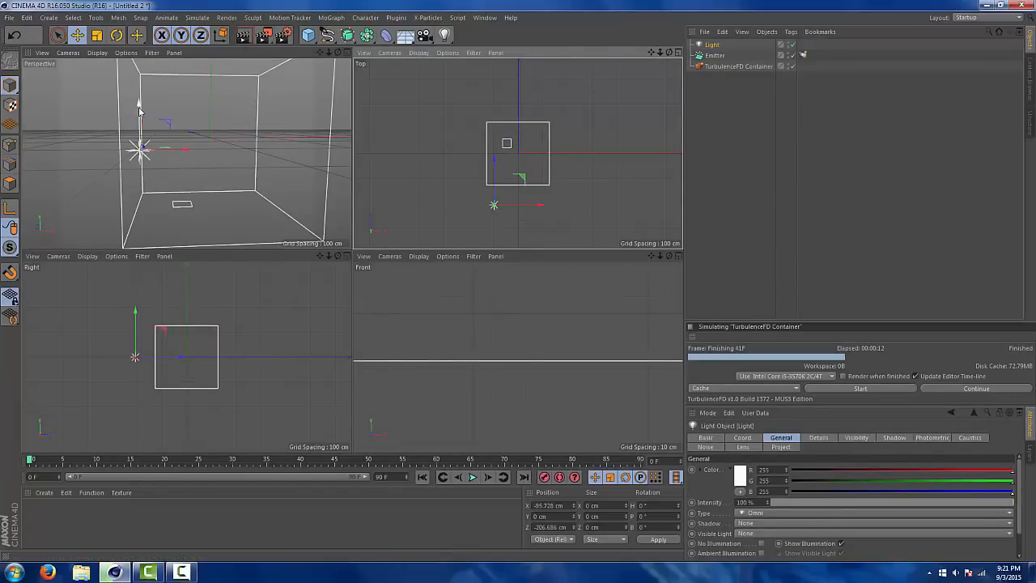
drag(139, 105, 140, 76)
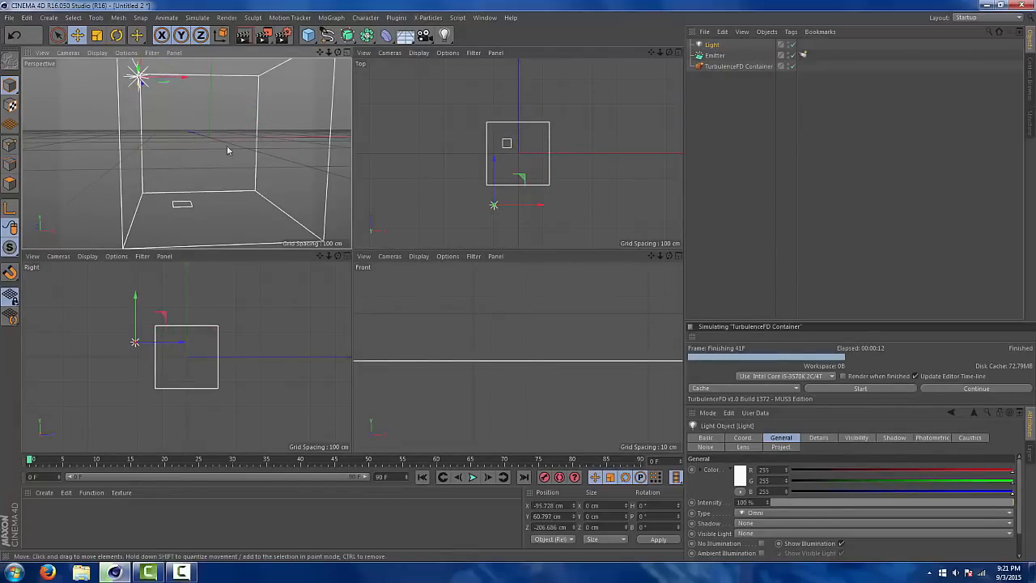
drag(511, 205, 560, 211)
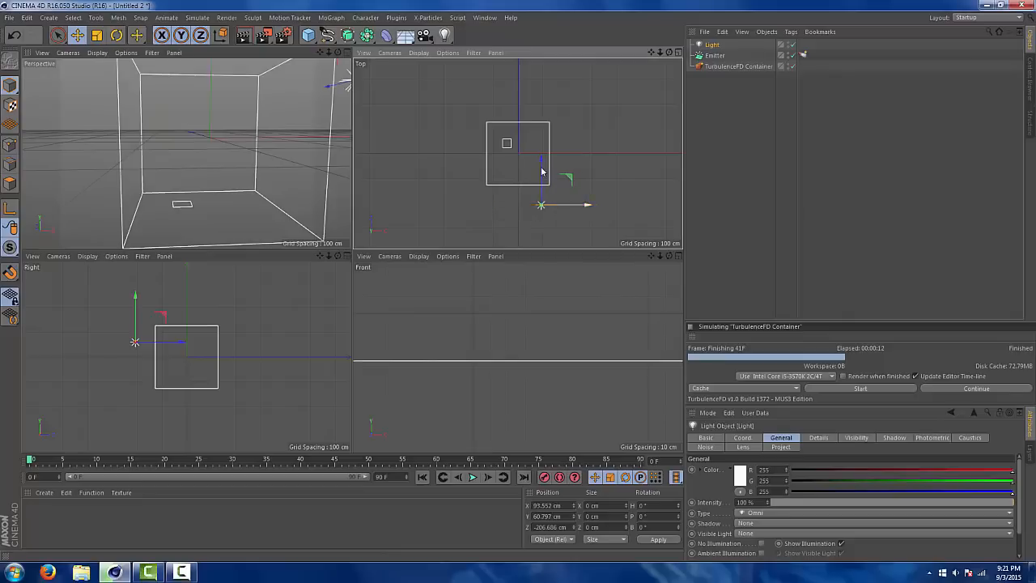
drag(541, 168, 545, 170)
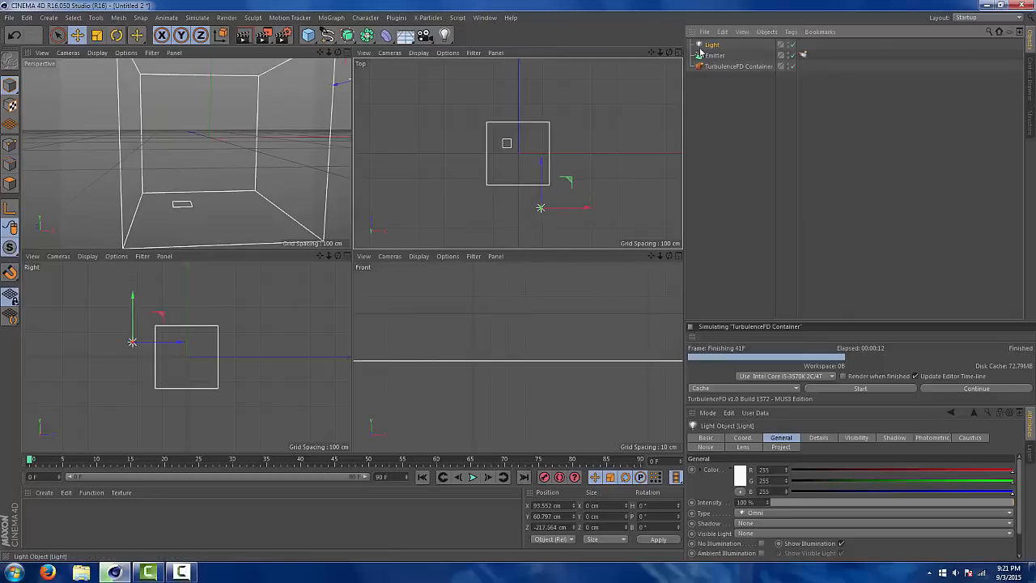
click(765, 524)
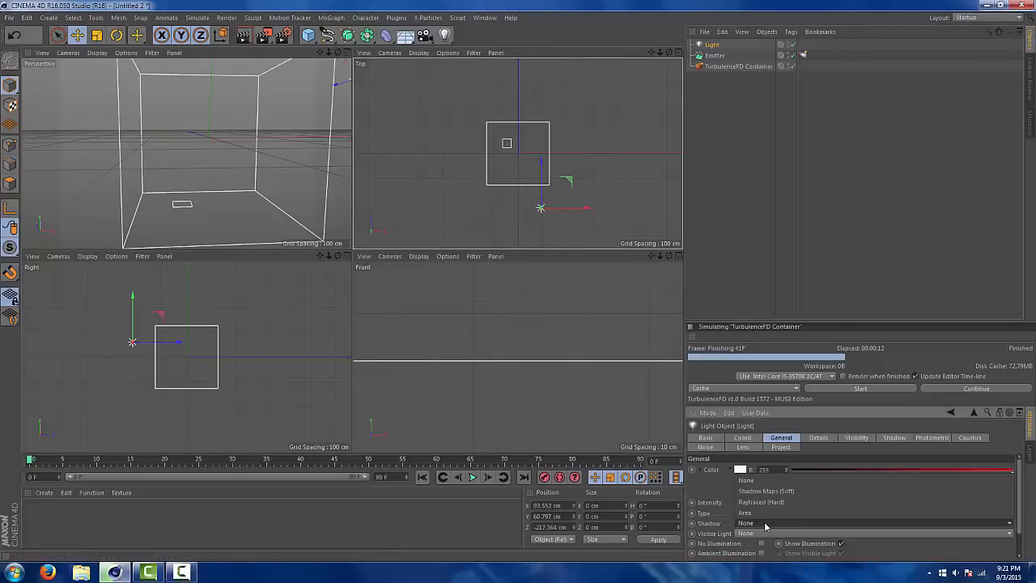
click(768, 491)
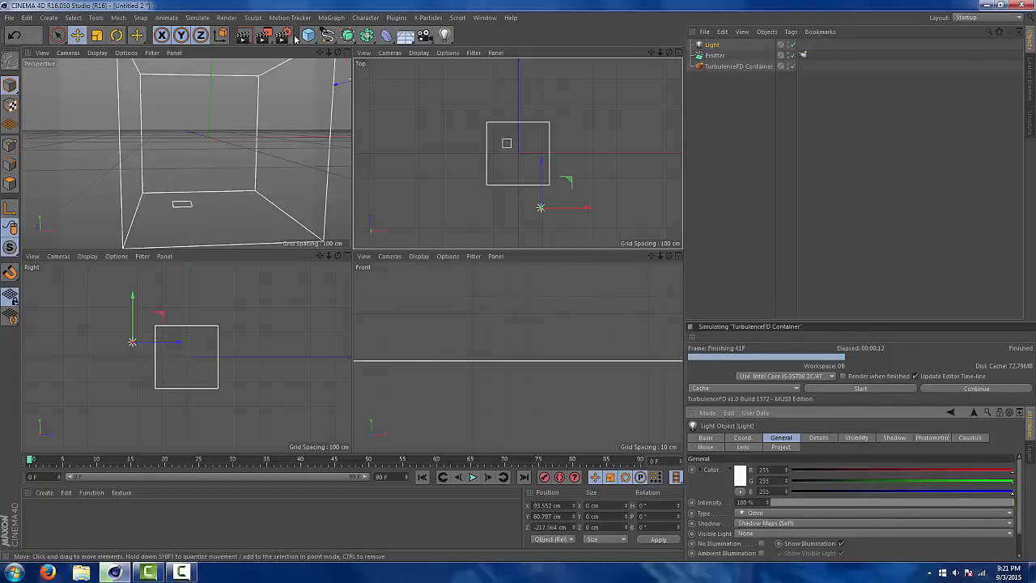
Play the cached explosion in the enlarged perspective view, stop at frame 27 and render the view with the new light
click(348, 52)
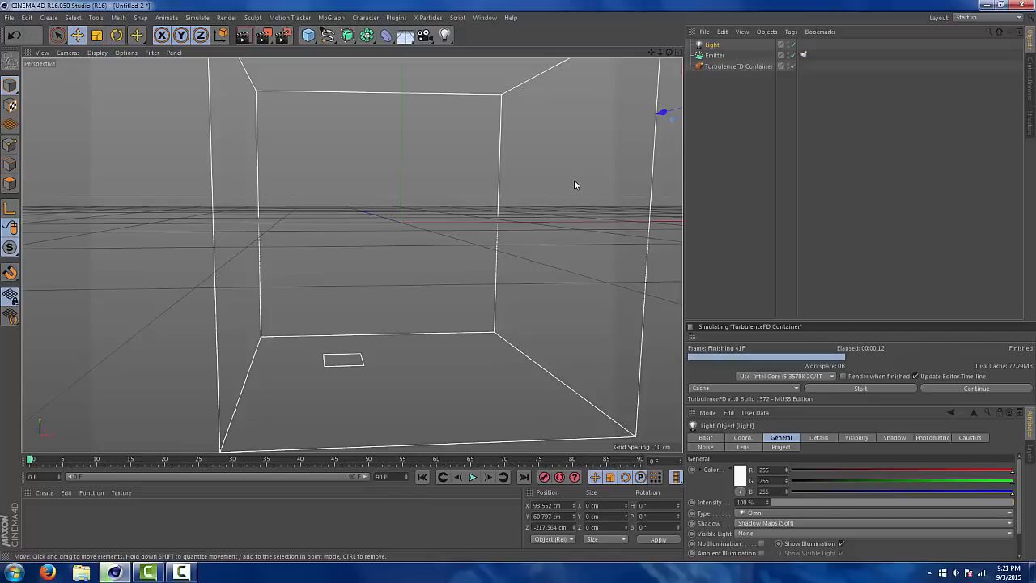
click(477, 477)
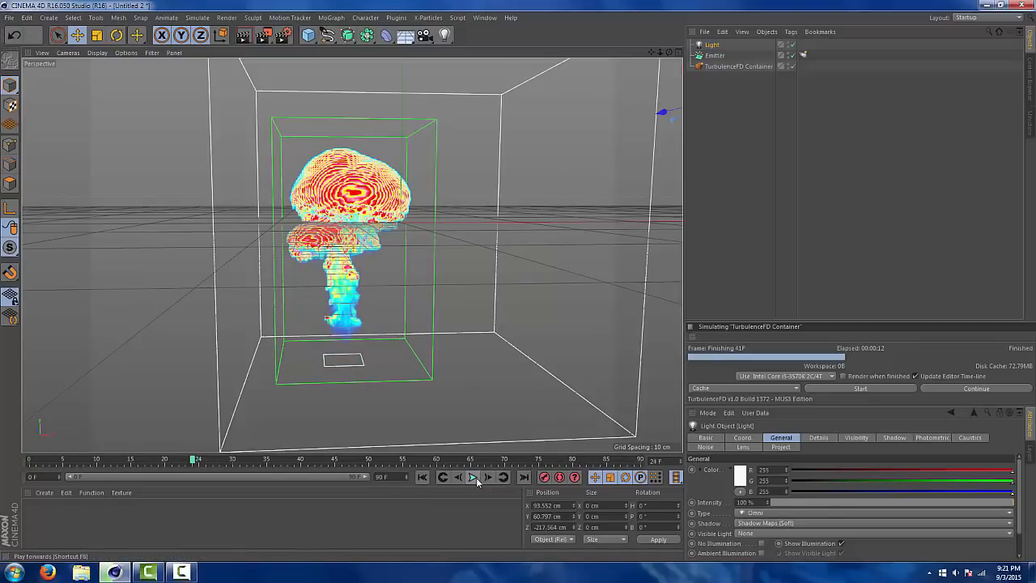
click(477, 477)
key(ctrl+r)
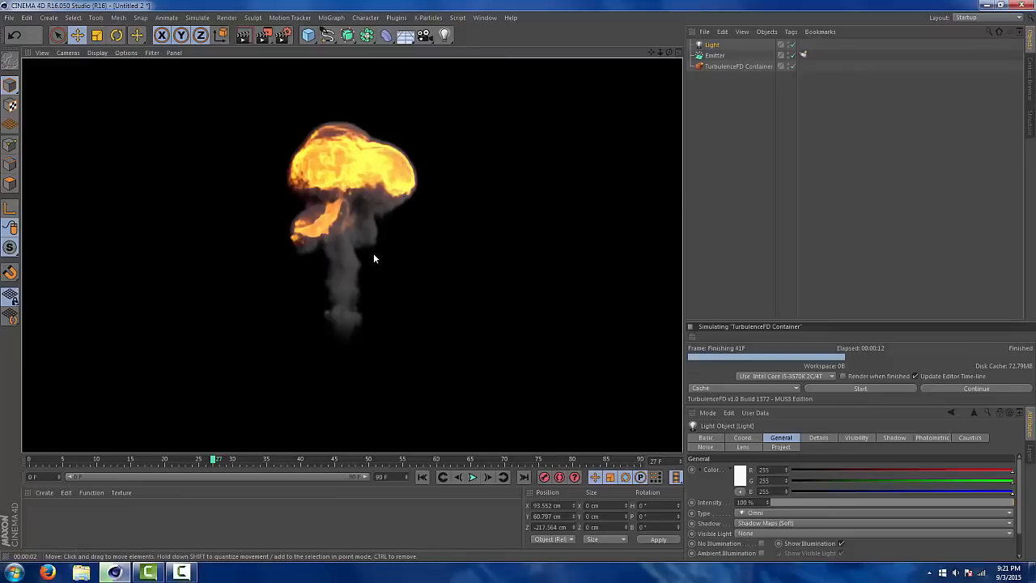
Replay the cached explosion to frame 41 and rewind to frame 0
click(472, 477)
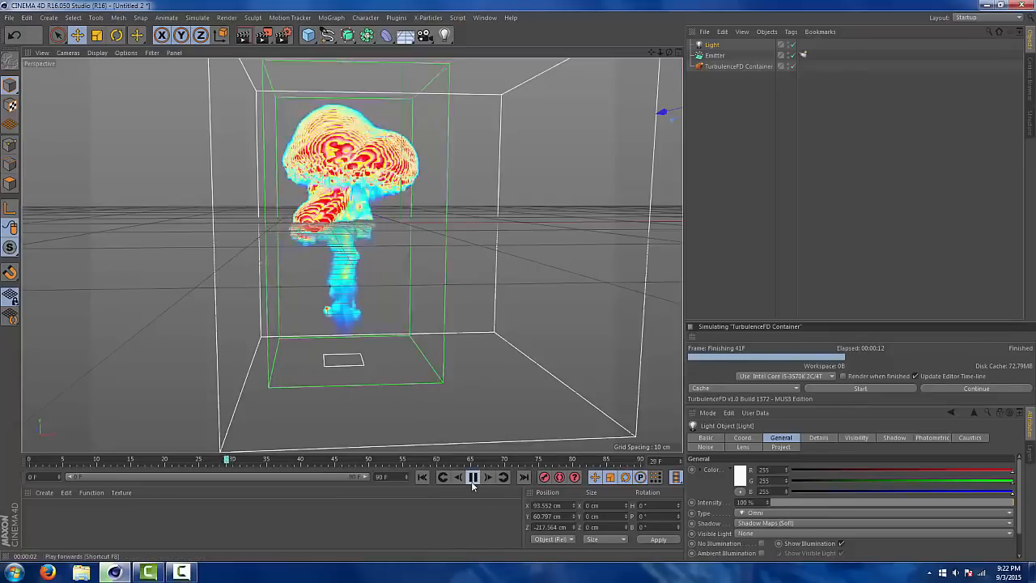
click(473, 476)
click(423, 477)
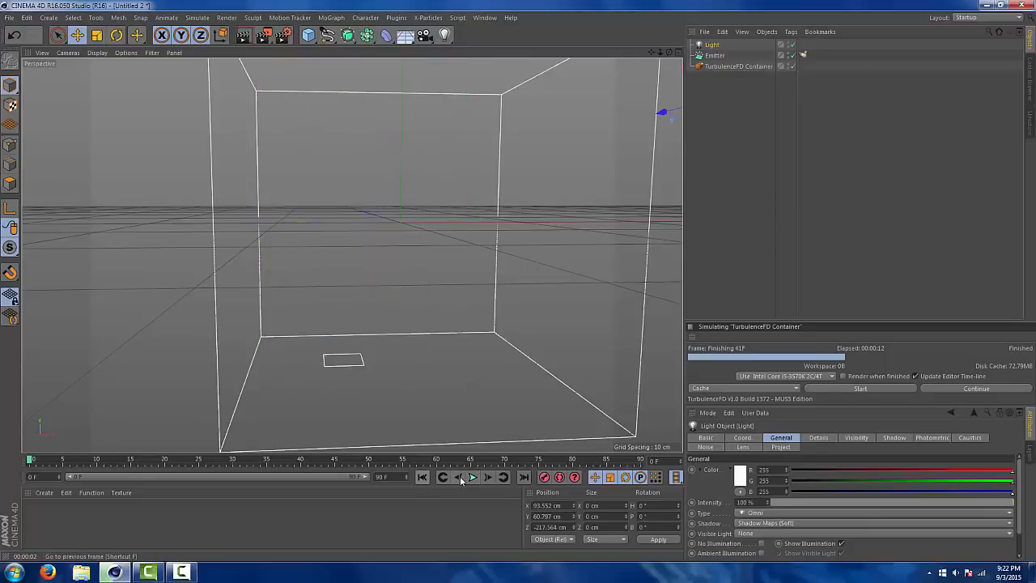
click(473, 476)
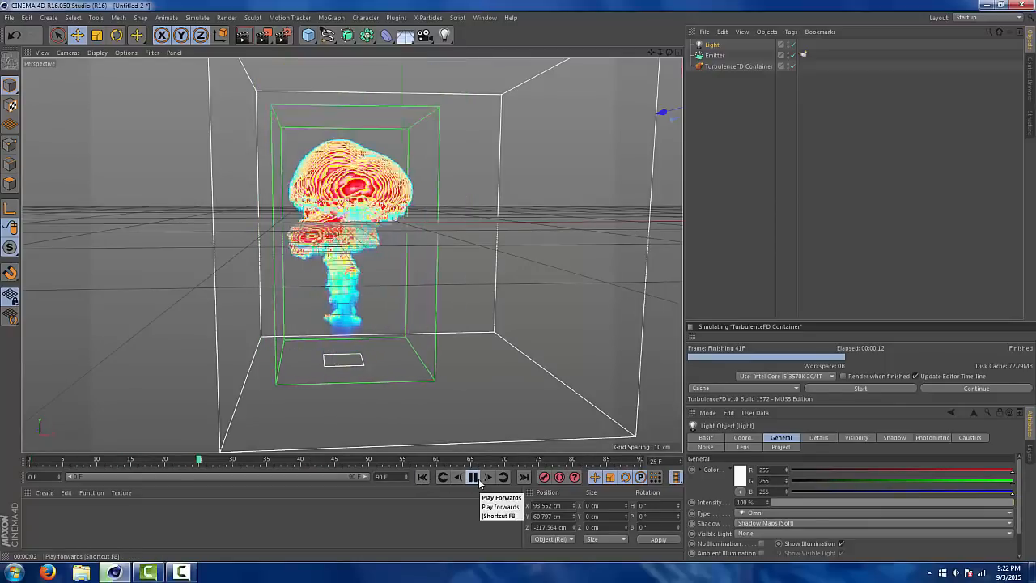
click(474, 476)
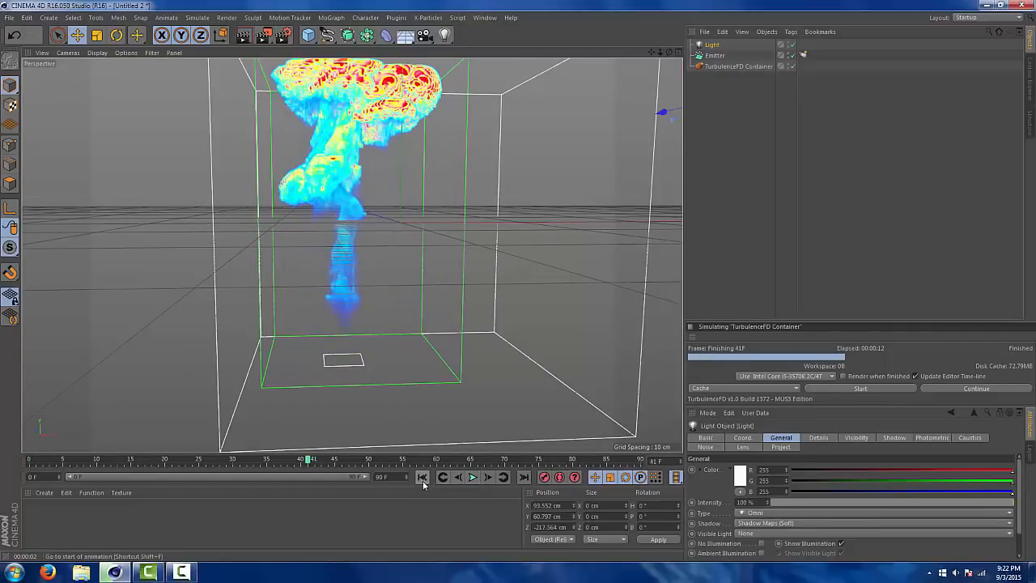
click(422, 477)
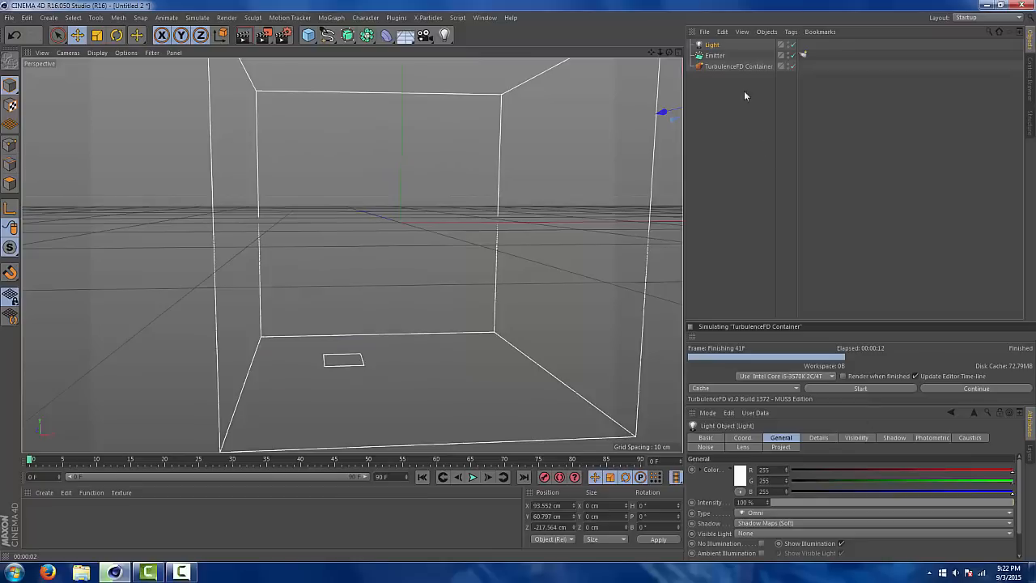
Set the TurbulenceFD container's voxel size to 0.5 cm
click(735, 67)
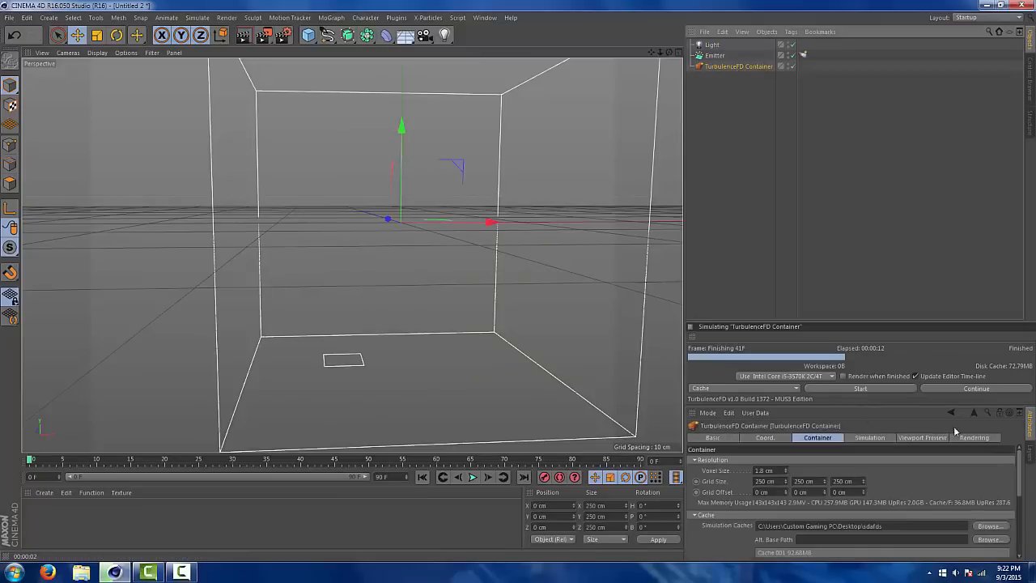
click(769, 470)
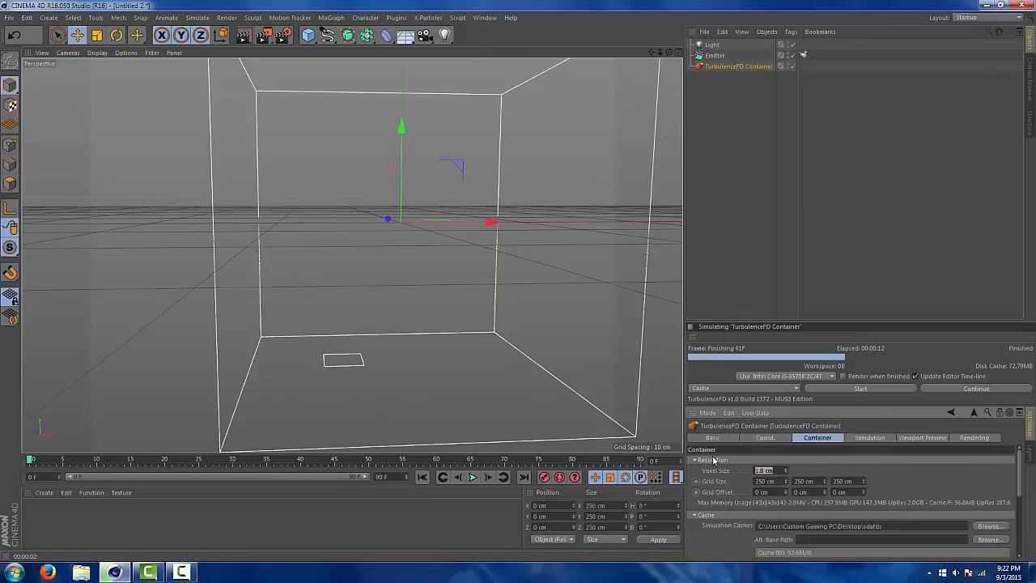
key(BackSpace)
key(Return)
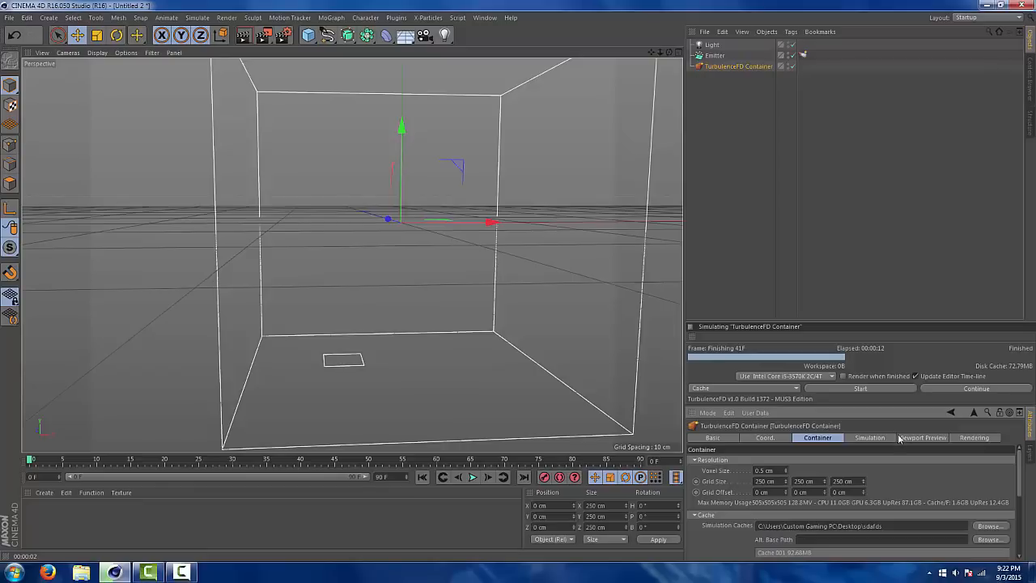
drag(1018, 465, 1018, 472)
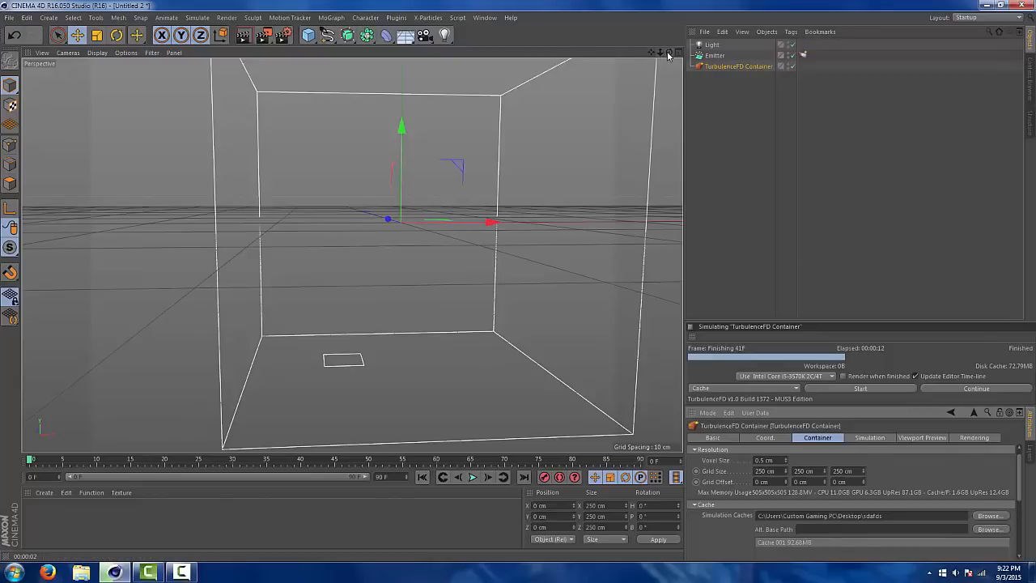
Run the TurbulenceFD simulation to cache the finer explosion, and scrub the timeline to frame 35
drag(670, 54, 659, 48)
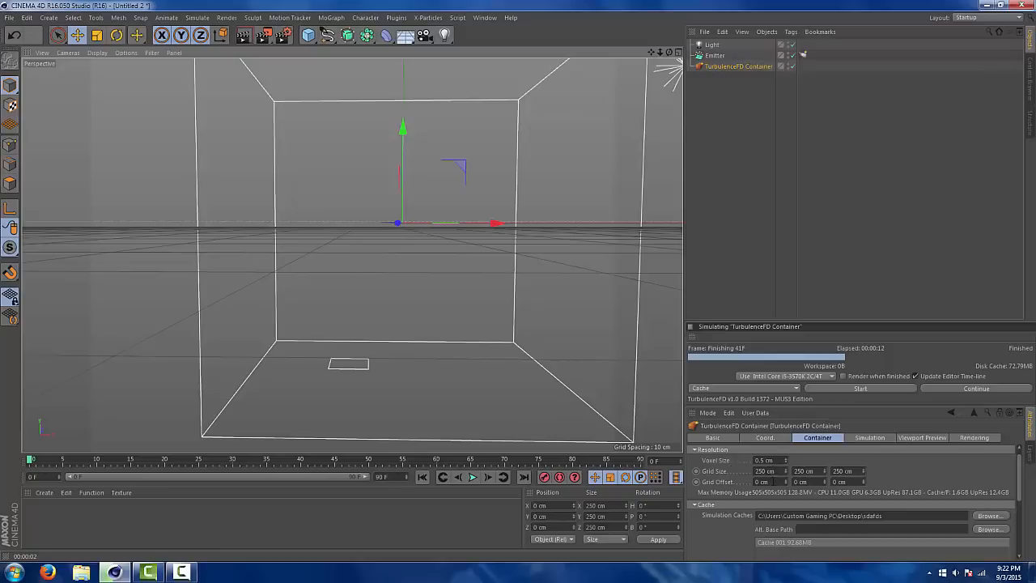
click(818, 392)
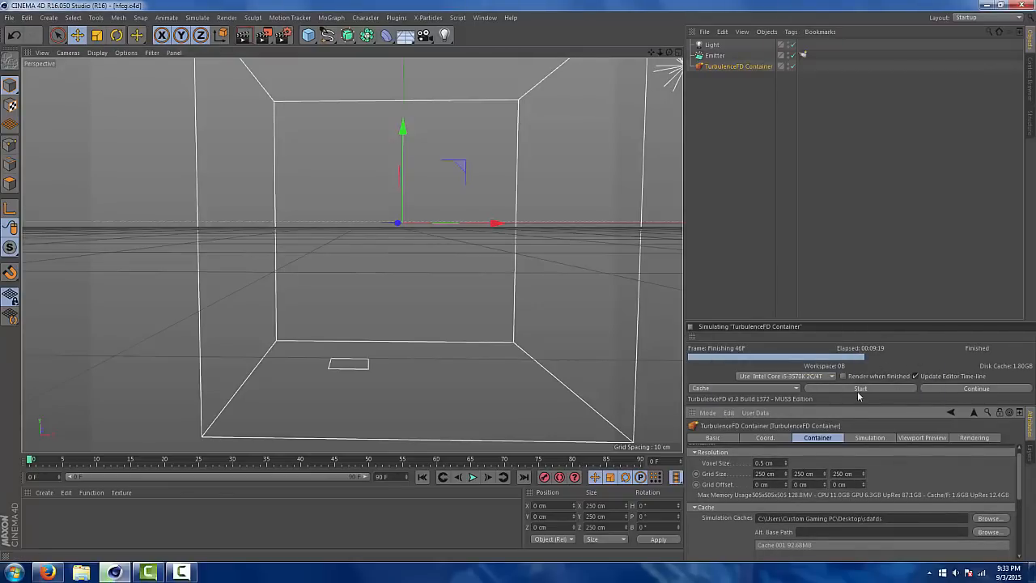
drag(30, 460, 267, 428)
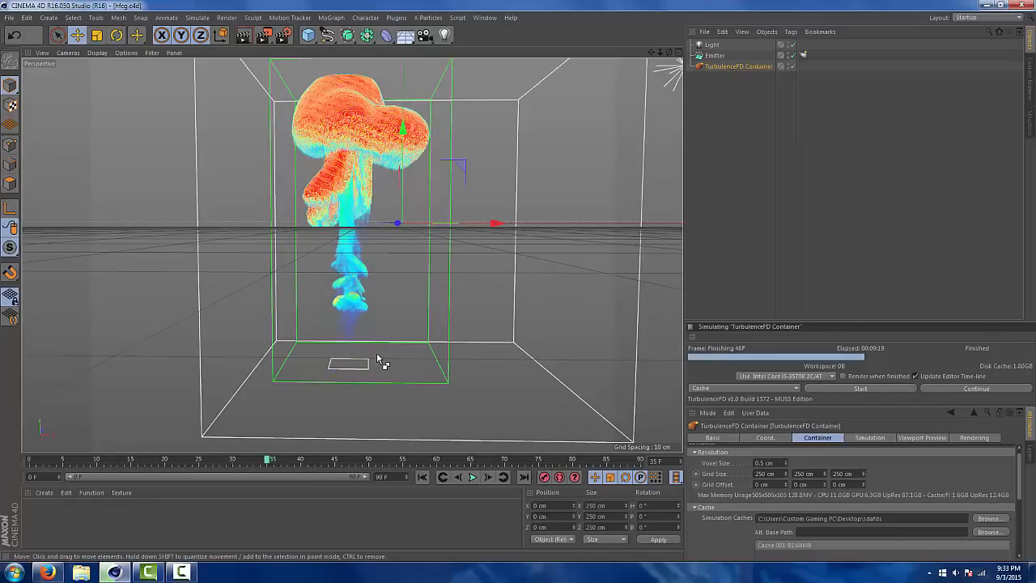
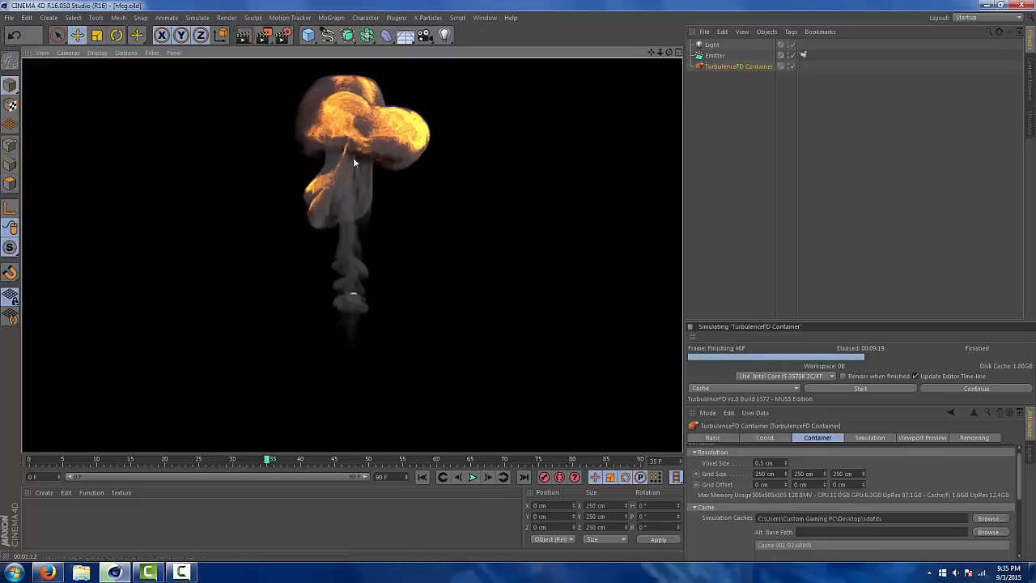
Set the render output size to 1280 by 720 pixels in the render settings
click(264, 34)
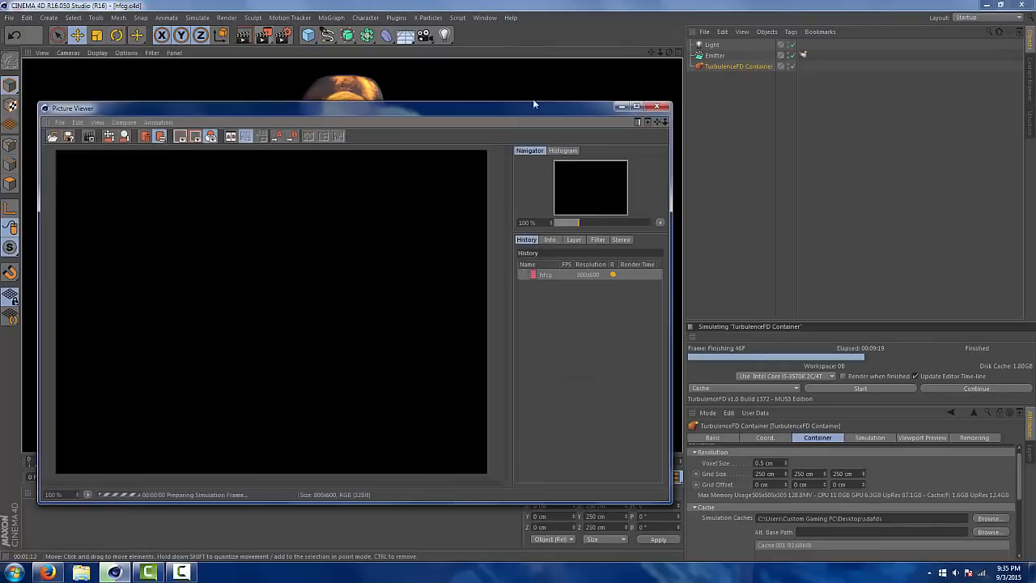
click(548, 327)
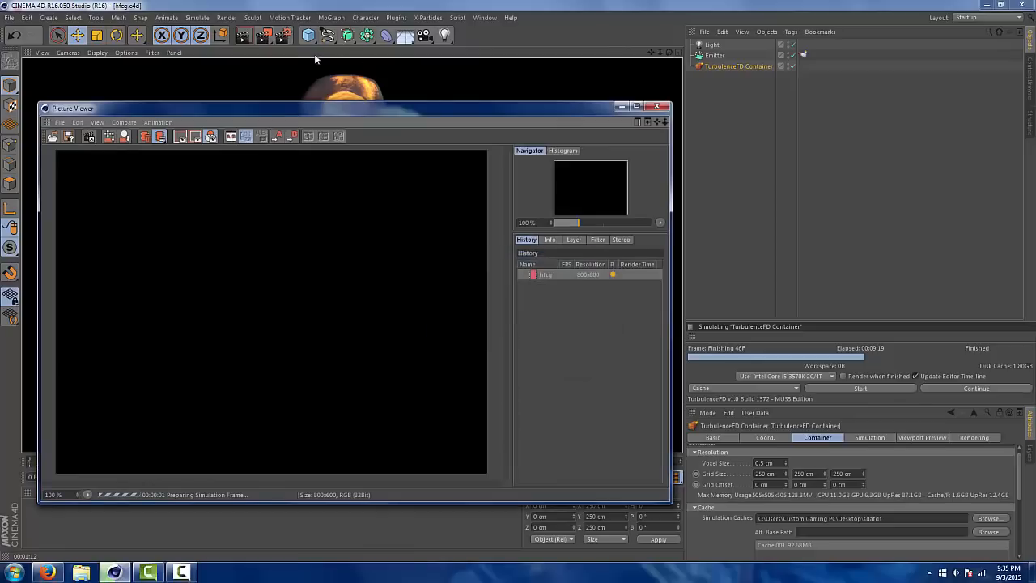
click(281, 35)
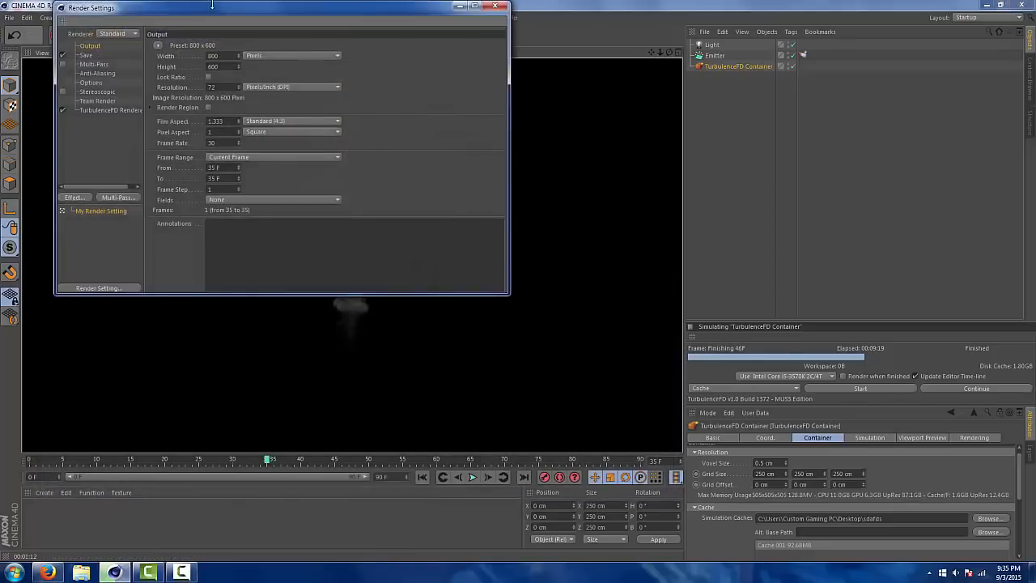
drag(214, 7, 530, 128)
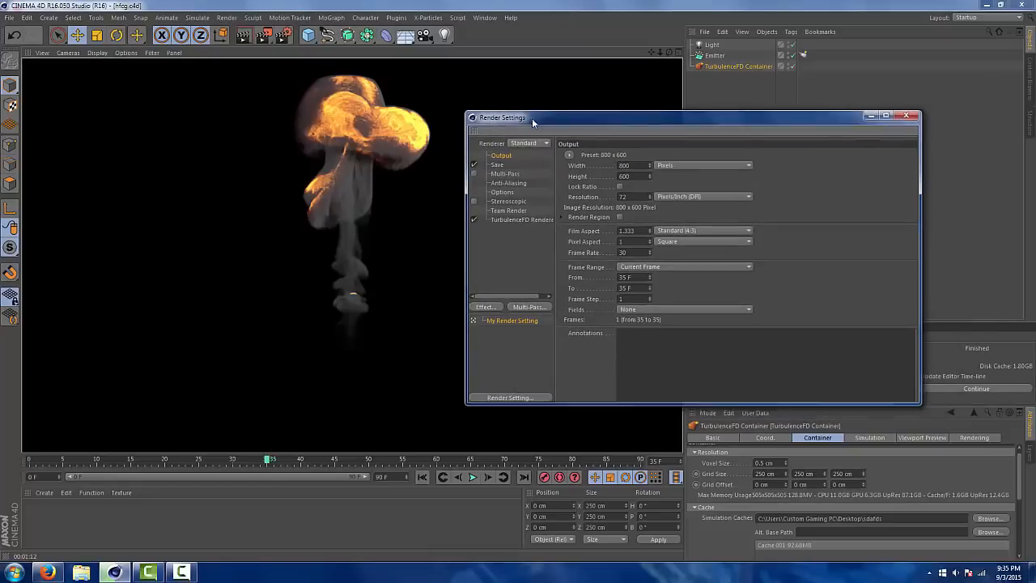
click(618, 165)
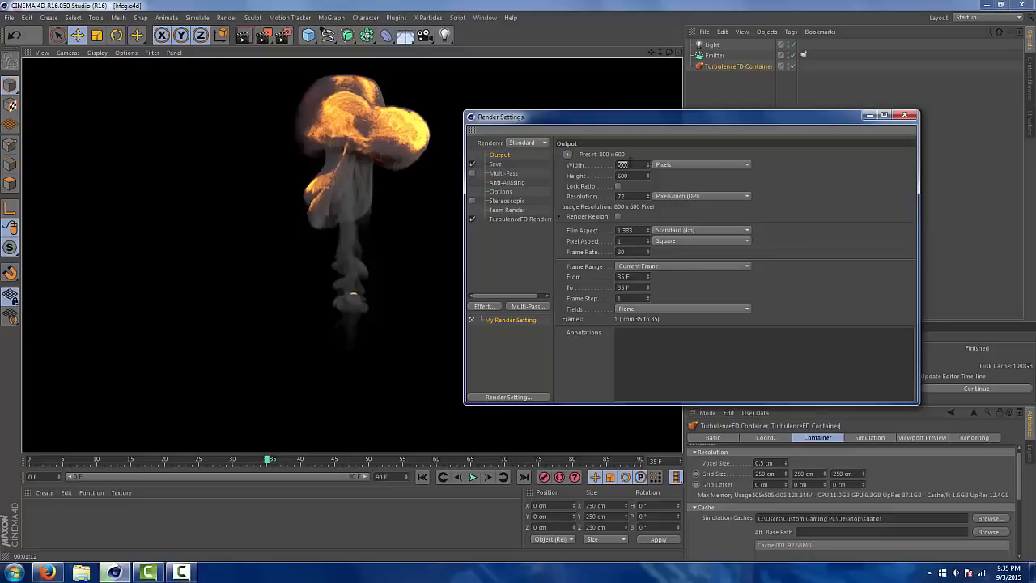
text(1280)
key(Tab)
text(7)
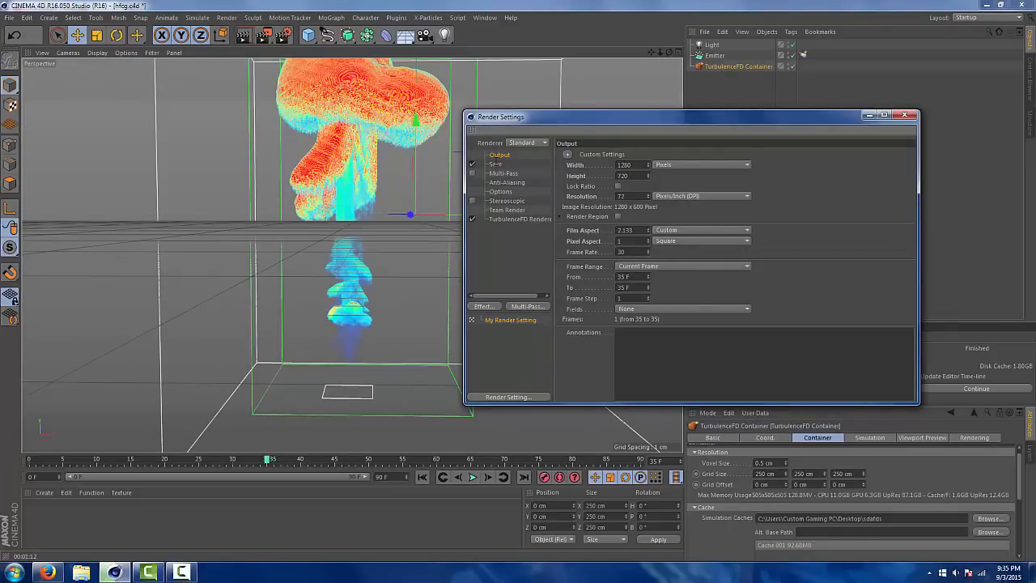
text(20)
key(Return)
click(654, 266)
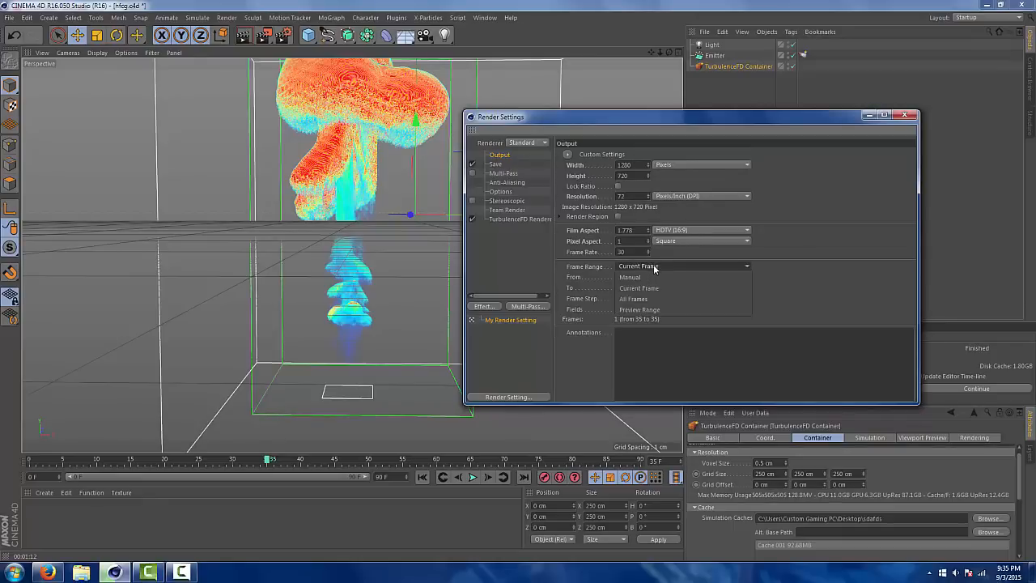
click(661, 267)
click(661, 267)
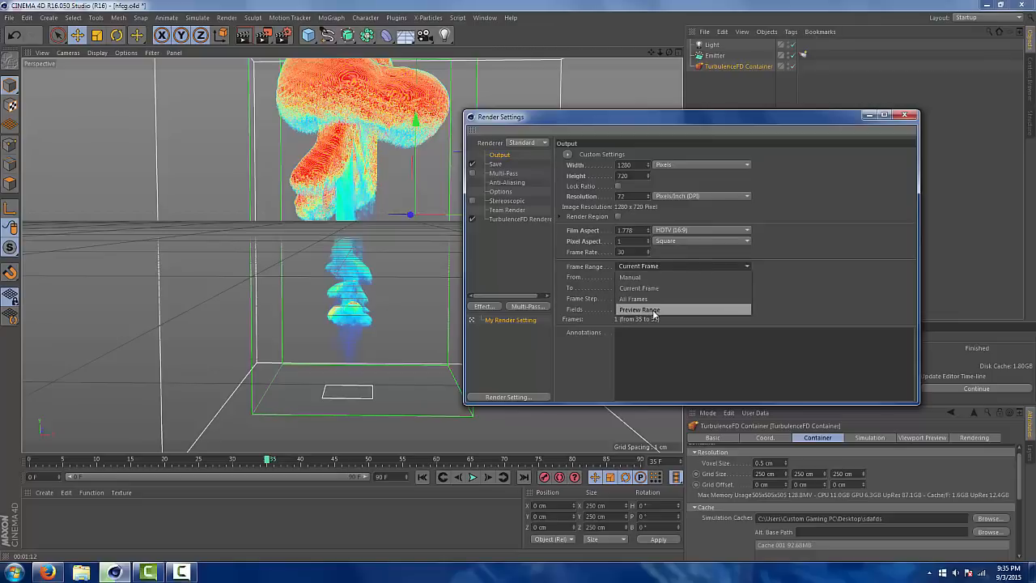
click(649, 269)
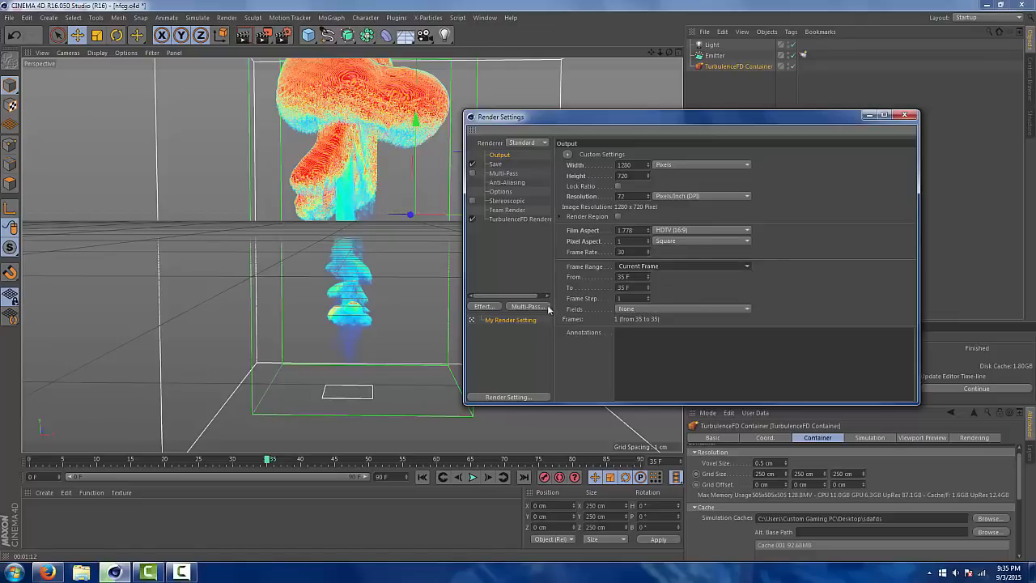
Set the saved render image to PNG format with 16 Bit/Channel depth and the alpha channel enabled
click(494, 165)
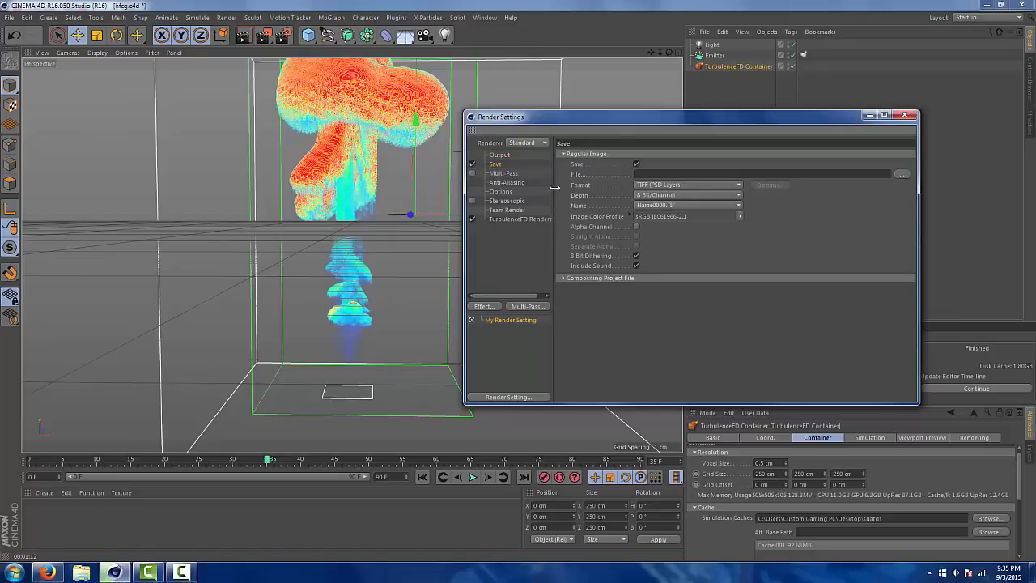
click(563, 277)
click(563, 277)
click(501, 173)
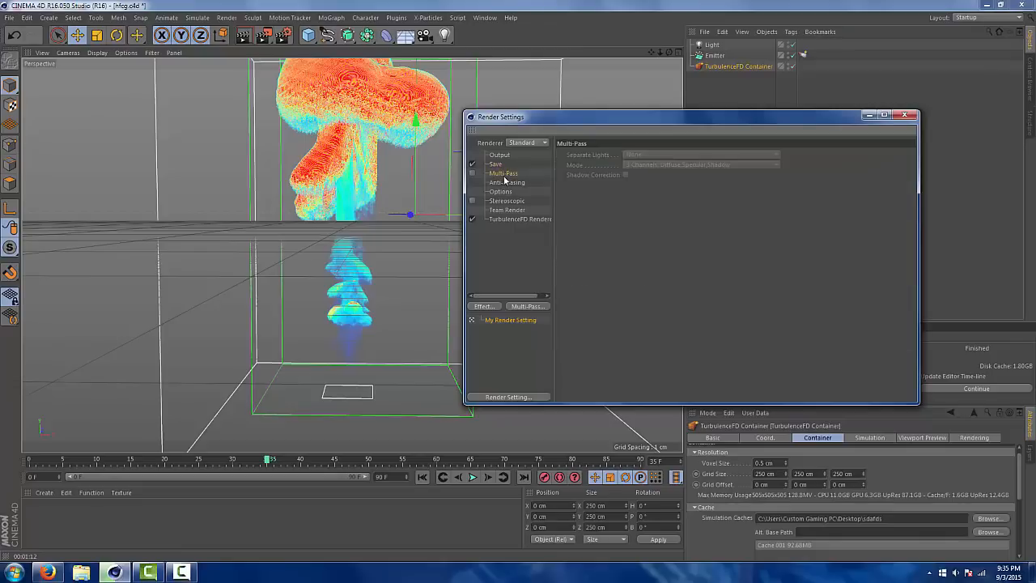
click(496, 165)
click(684, 186)
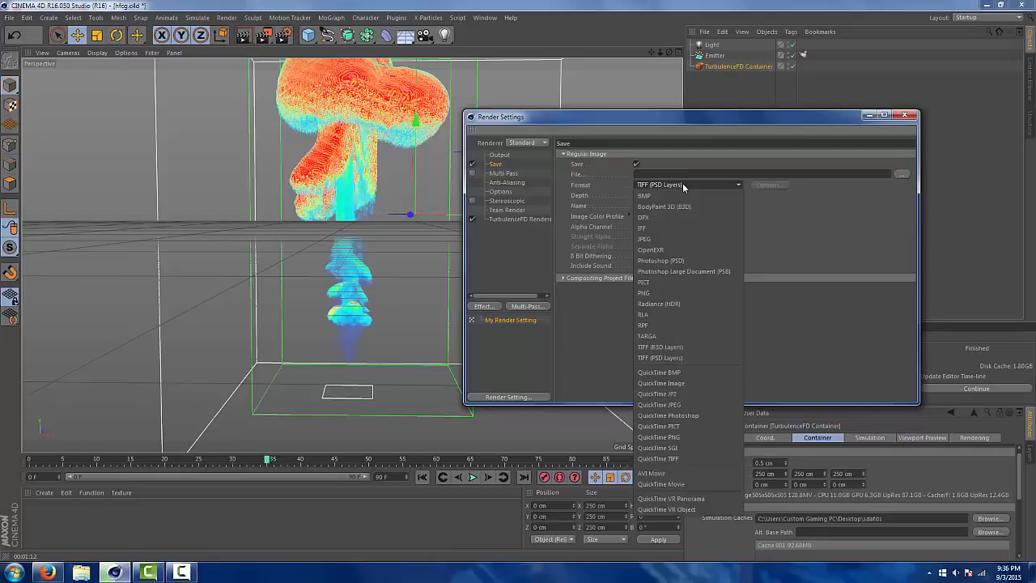
click(672, 293)
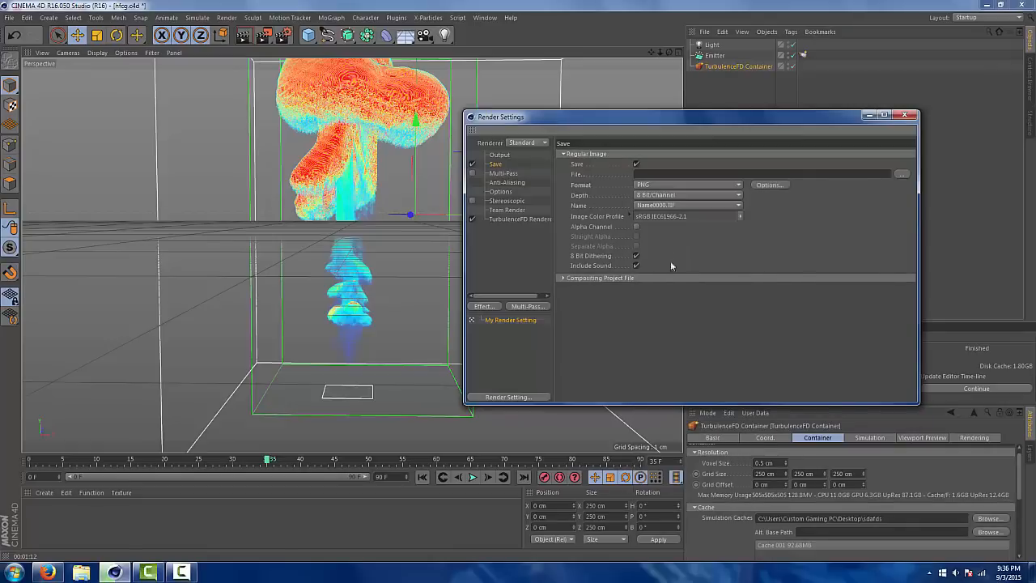
click(636, 227)
click(656, 195)
click(656, 204)
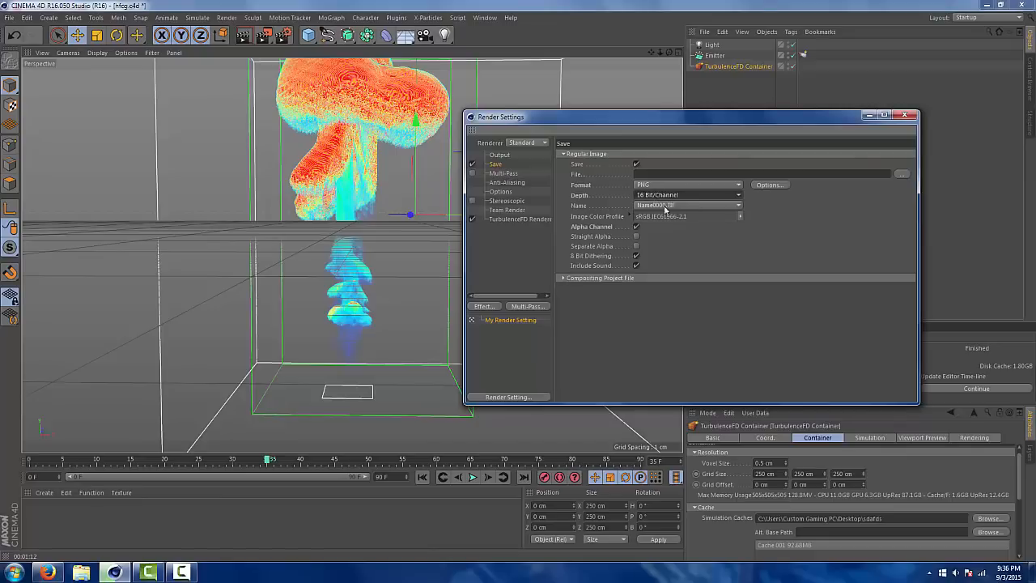
Set the render's save file to dsfadsg on the Desktop
click(902, 174)
text(dsfadsg)
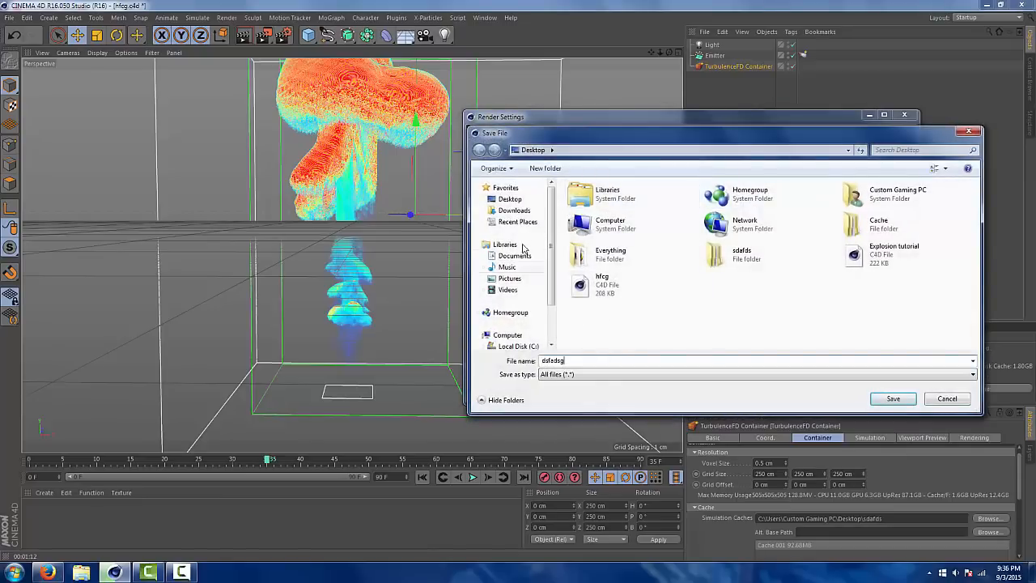
click(522, 200)
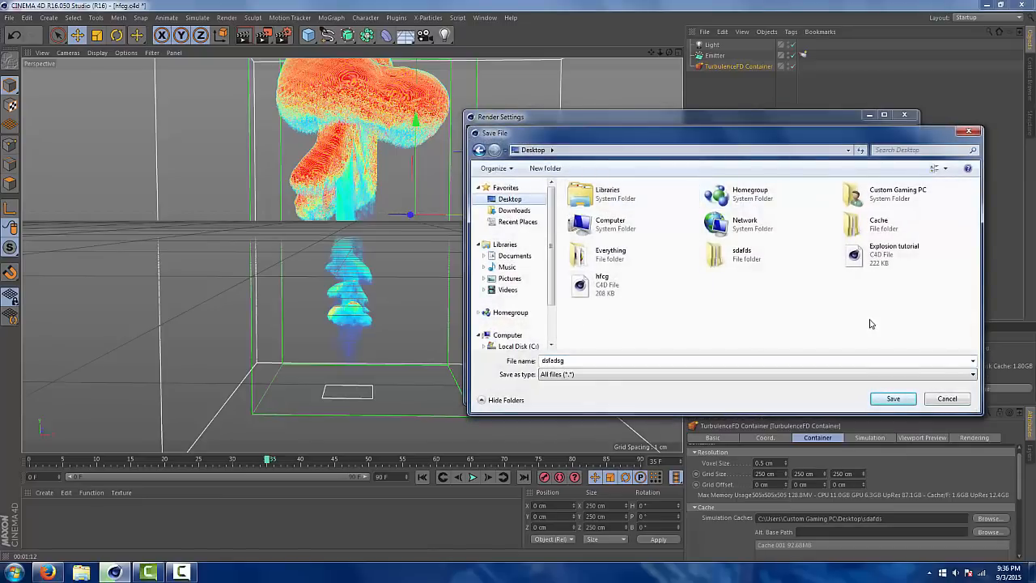
click(892, 398)
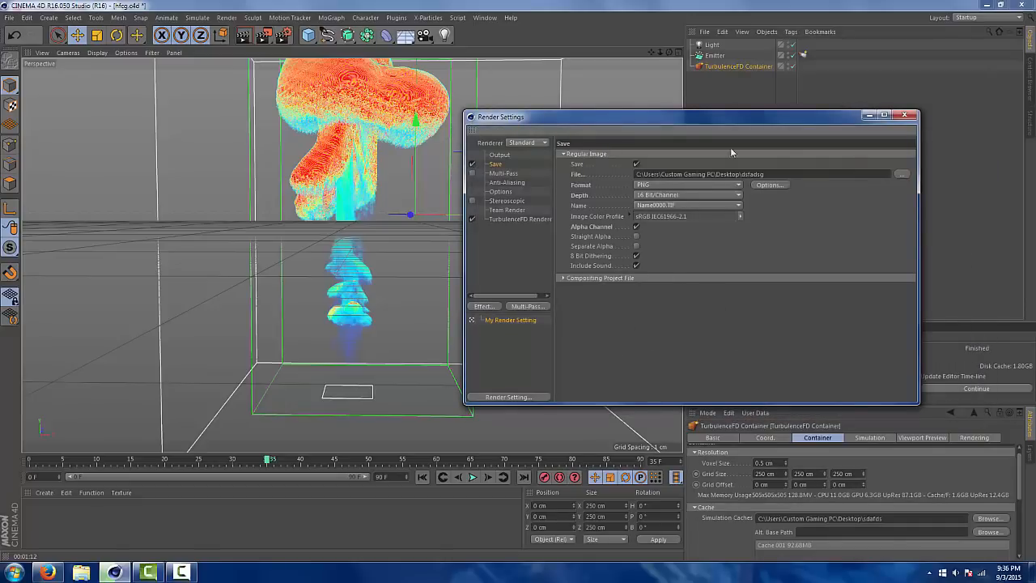
Try anti-aliasing set to None and switch it back to Geometry
click(537, 185)
click(682, 155)
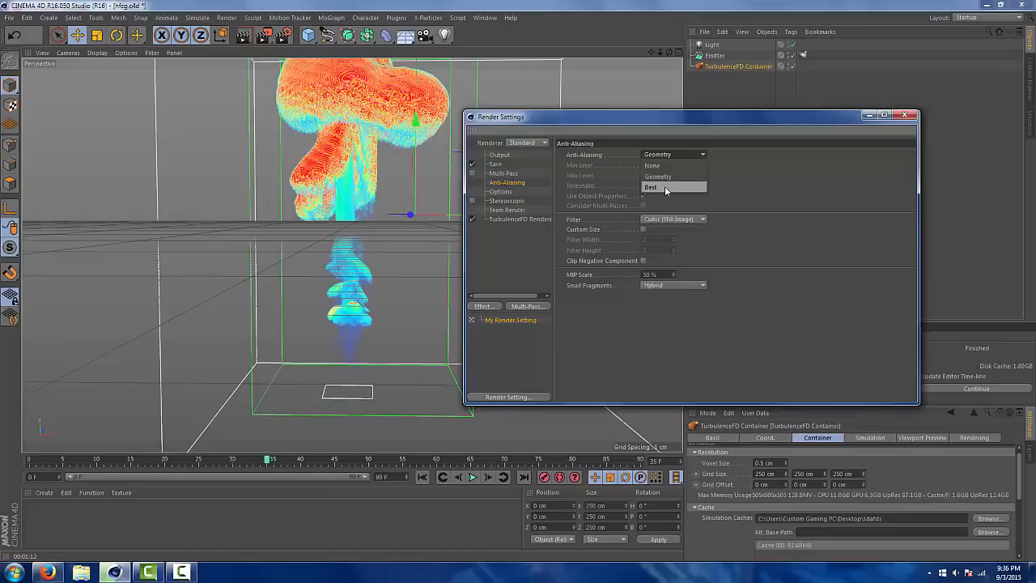
click(674, 165)
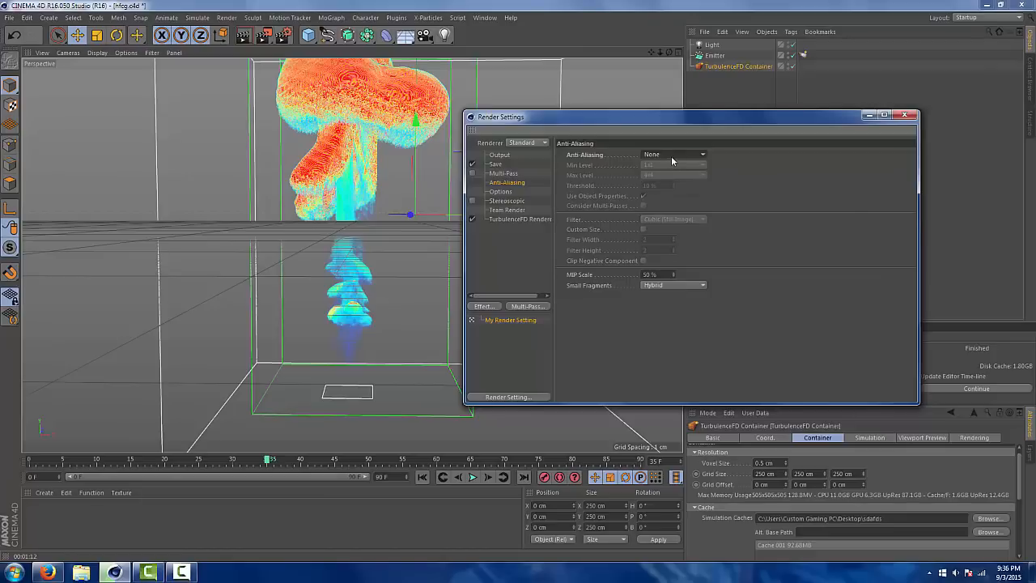
click(674, 155)
click(670, 176)
Review the Output, Save, Multi-Pass and Anti-Aliasing render settings, including the frame range options, and close the render settings
click(503, 173)
click(496, 163)
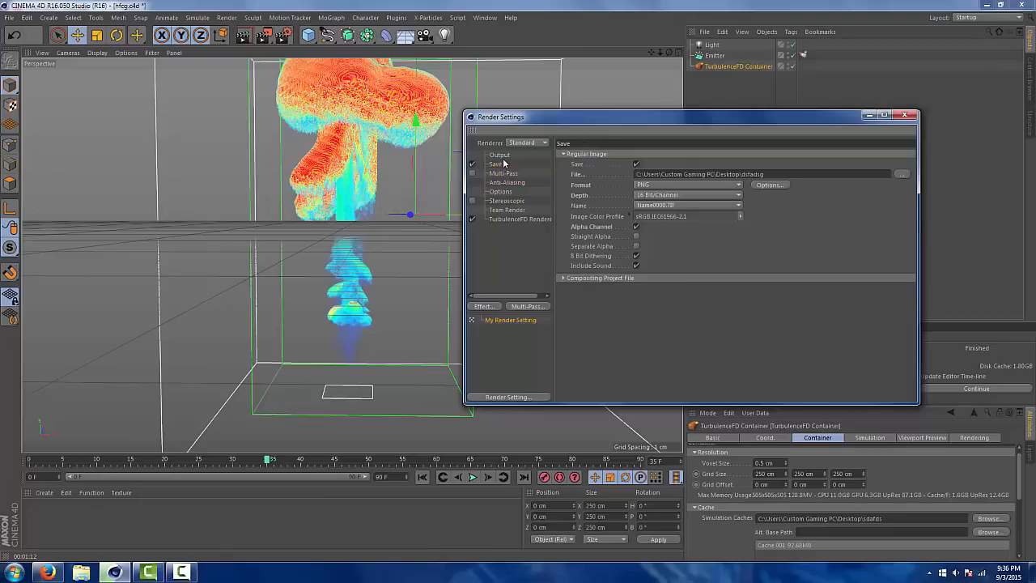
click(500, 154)
click(504, 173)
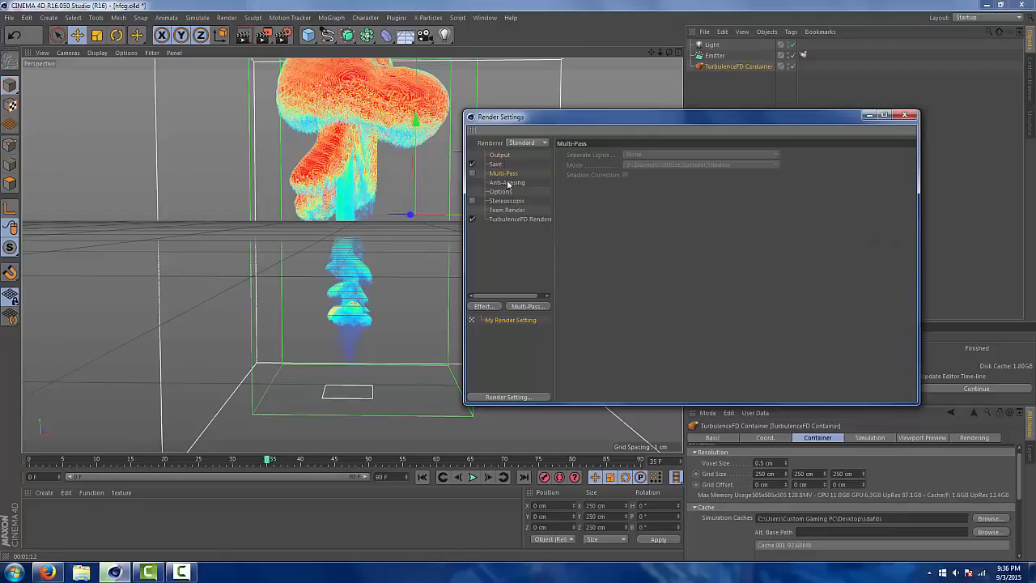
click(506, 182)
click(495, 164)
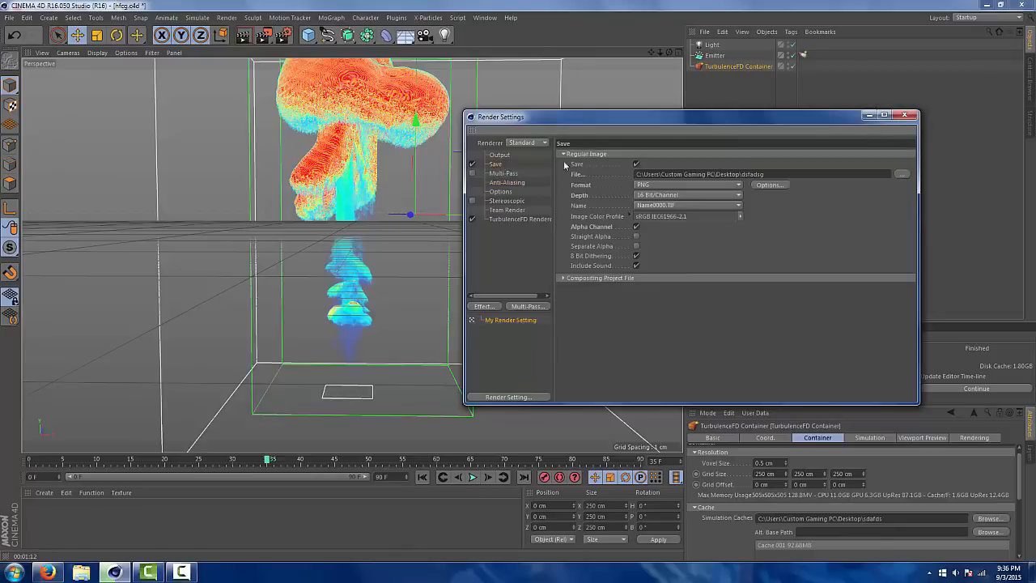
click(499, 156)
click(680, 265)
click(680, 266)
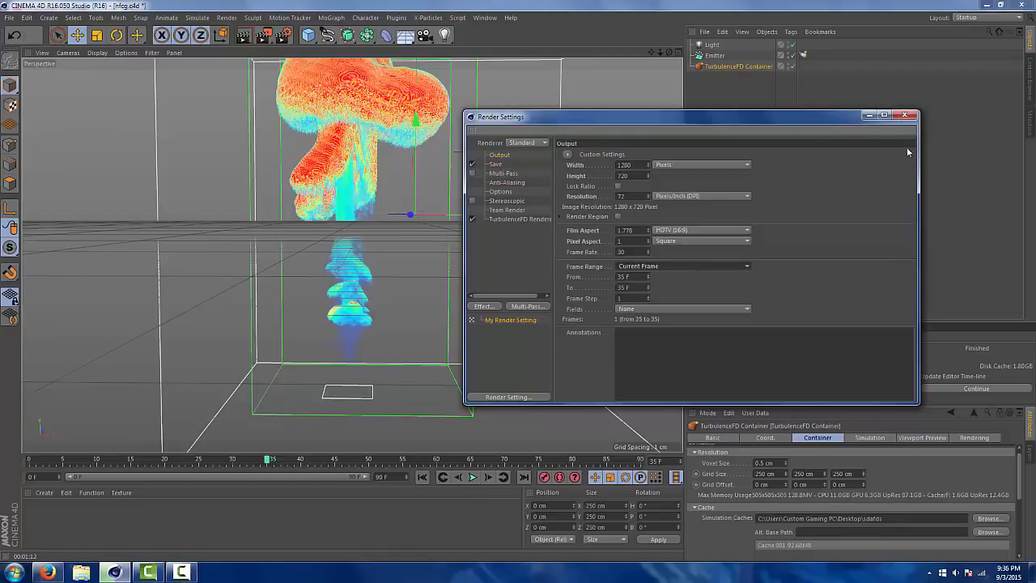
click(904, 115)
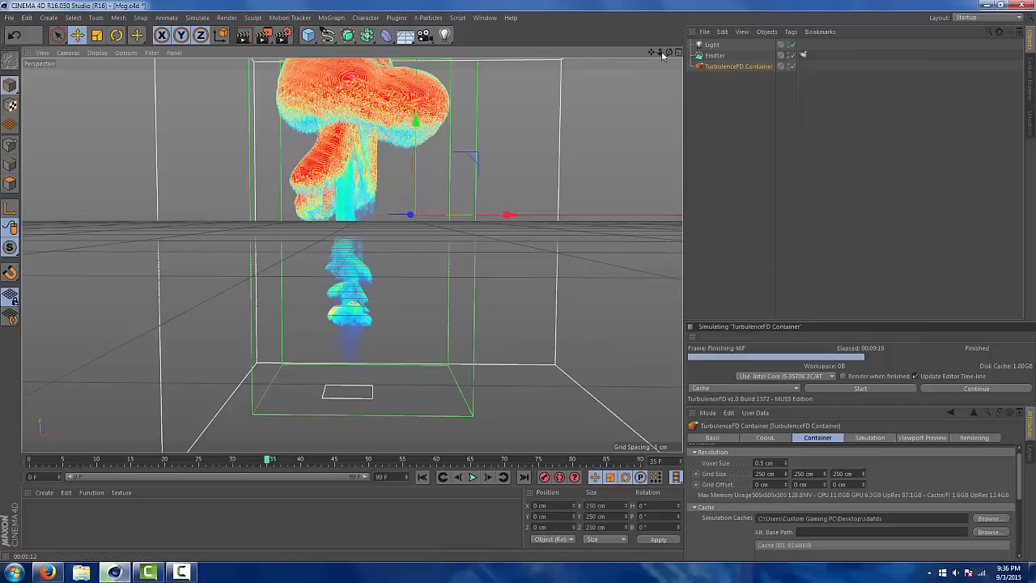
Add a camera to the scene and set its heading and pitch rotation to 0°
click(423, 39)
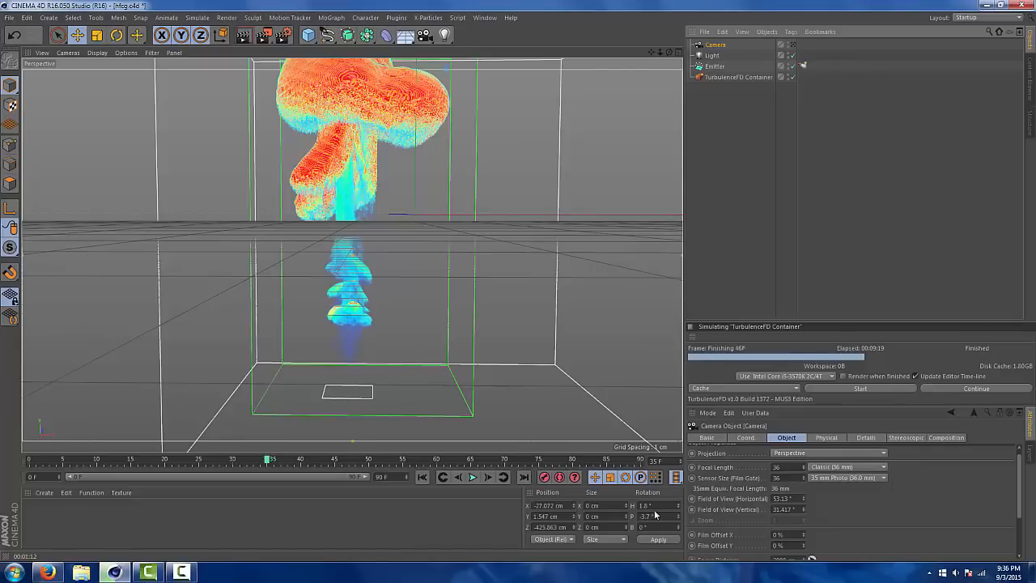
drag(656, 507, 585, 487)
text(0)
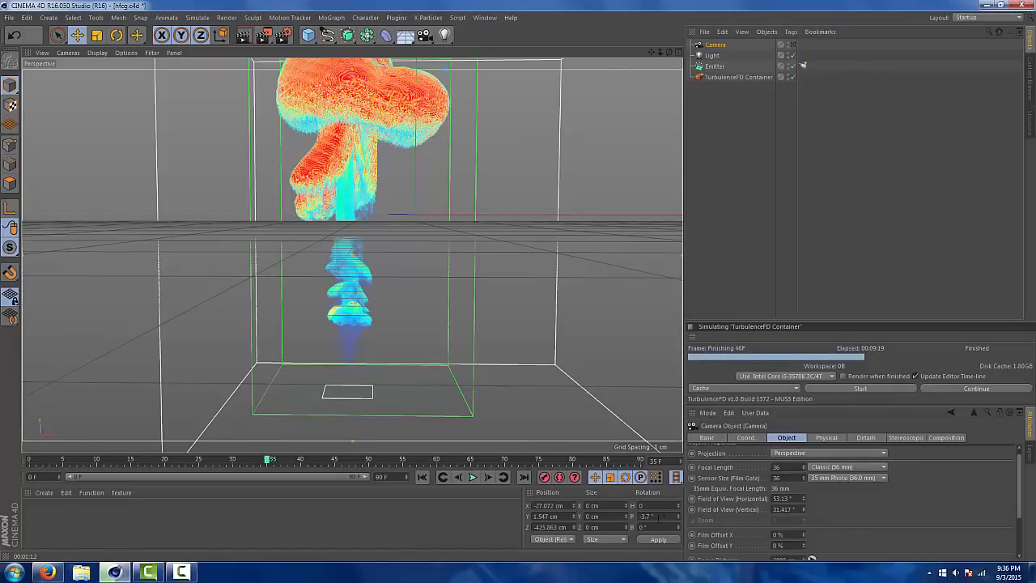
drag(654, 517, 603, 511)
text(0)
click(660, 538)
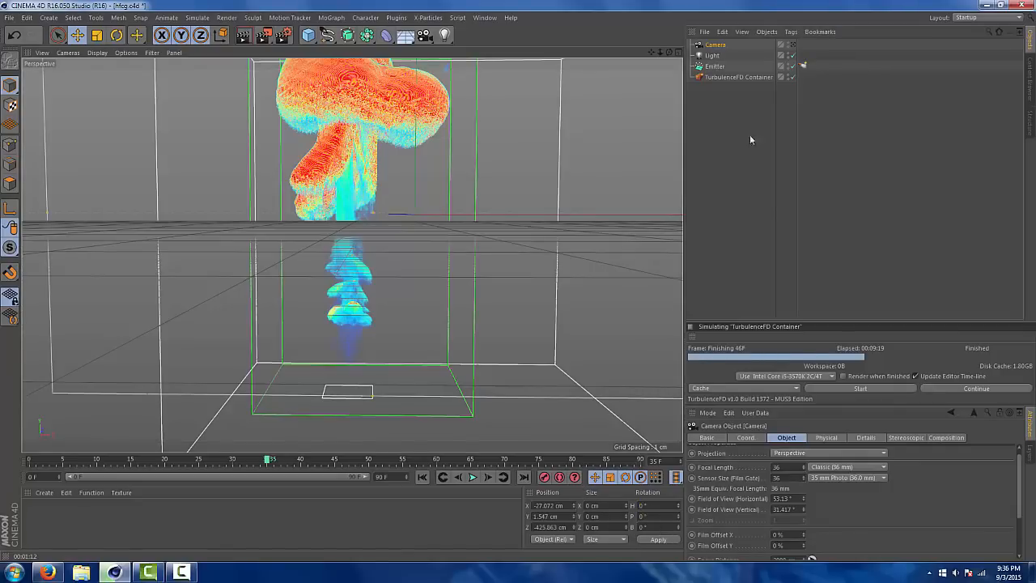
Look through the new camera and move it to about X -61, Y -2, Z -365 cm to frame the explosion
click(794, 45)
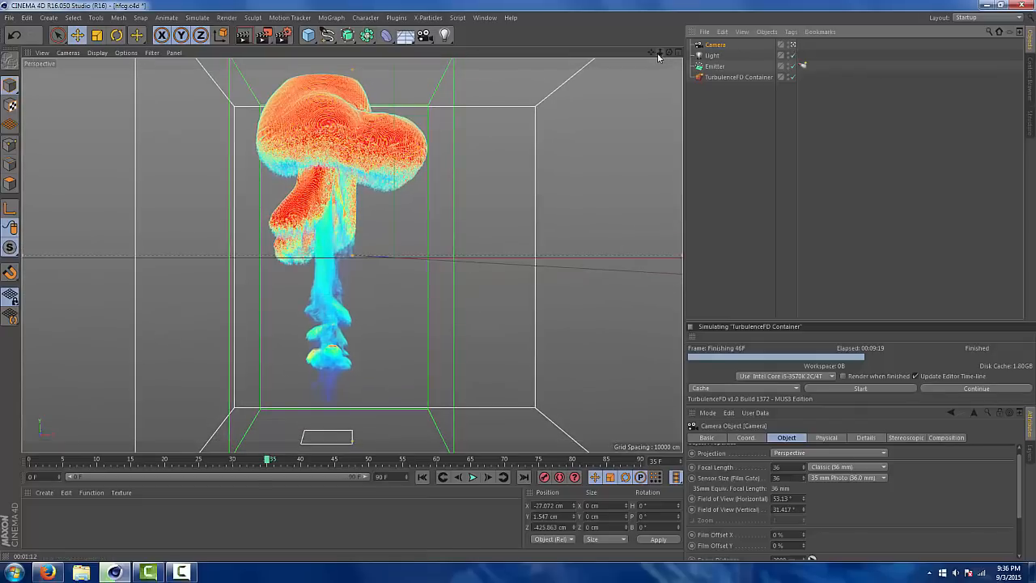
drag(651, 53, 699, 37)
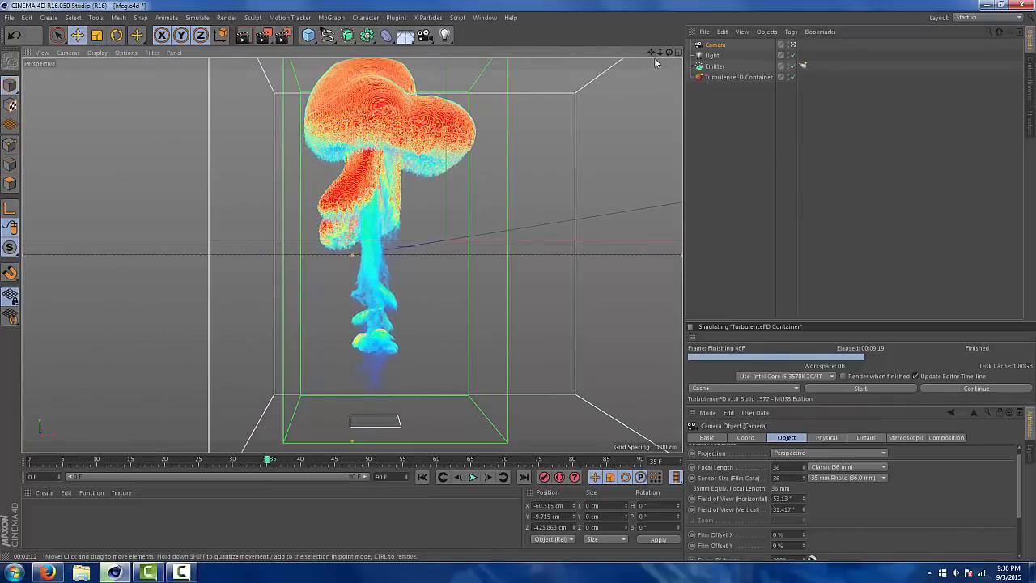
right_drag(652, 54, 683, 54)
drag(652, 53, 652, 62)
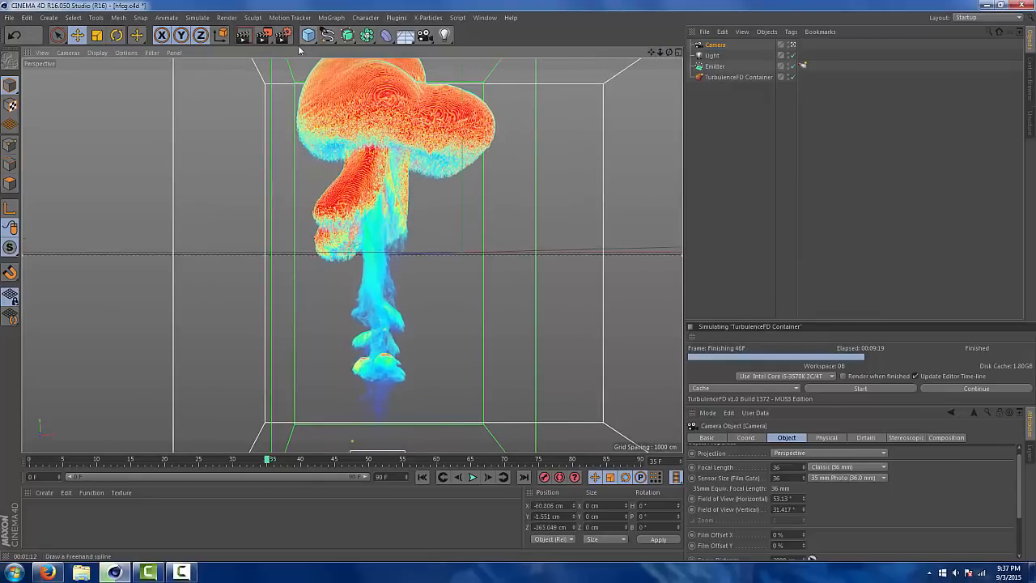
Play the explosion from frame 0 through the camera, stop at frame 41 and scrub back to frame 38
click(422, 476)
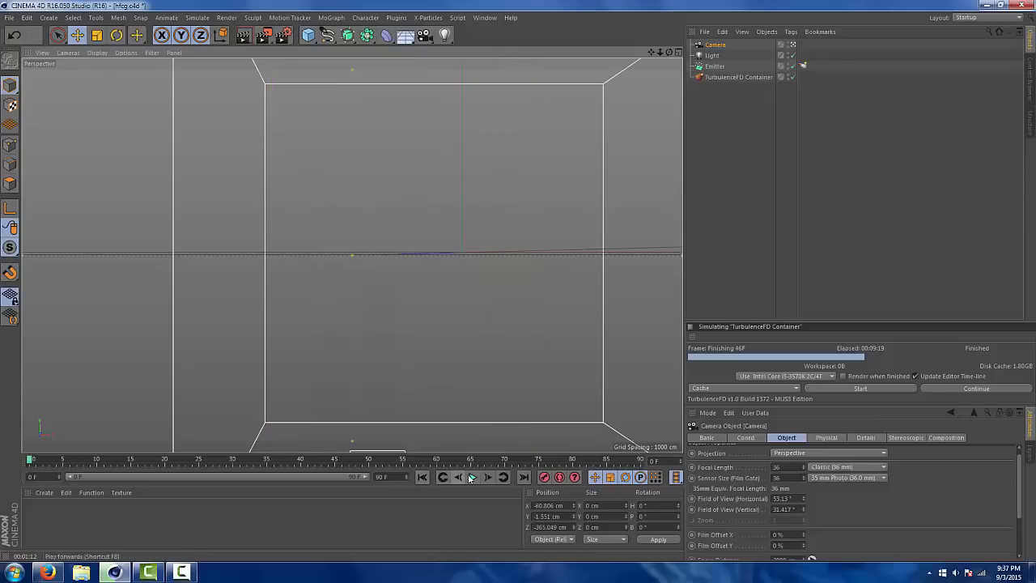
click(472, 477)
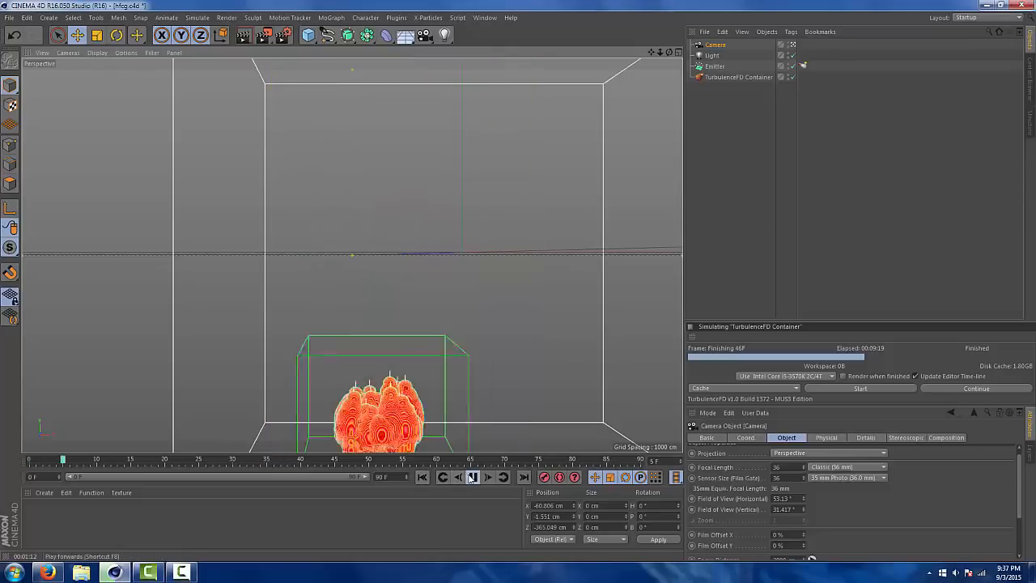
click(473, 477)
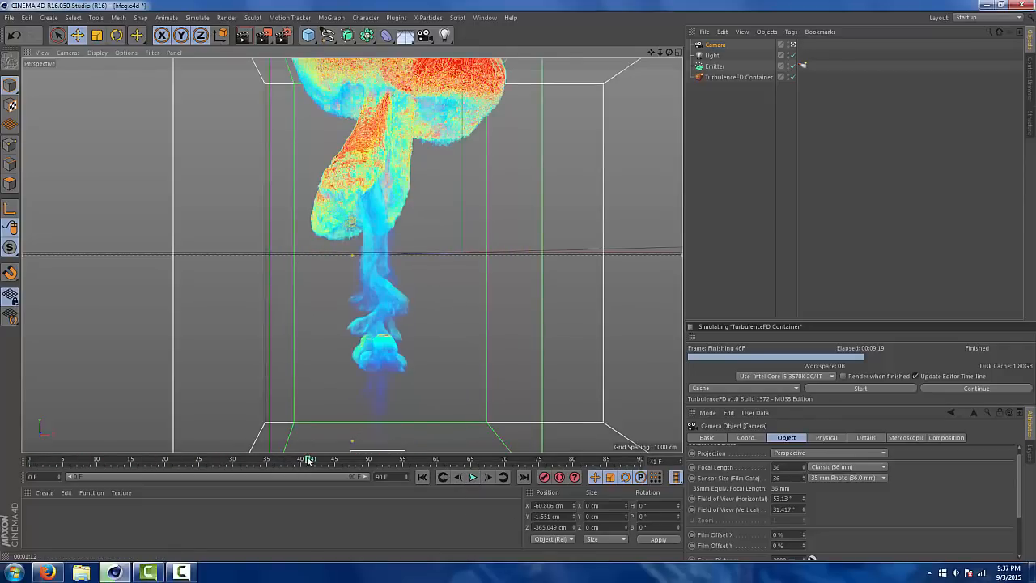
drag(309, 459, 287, 446)
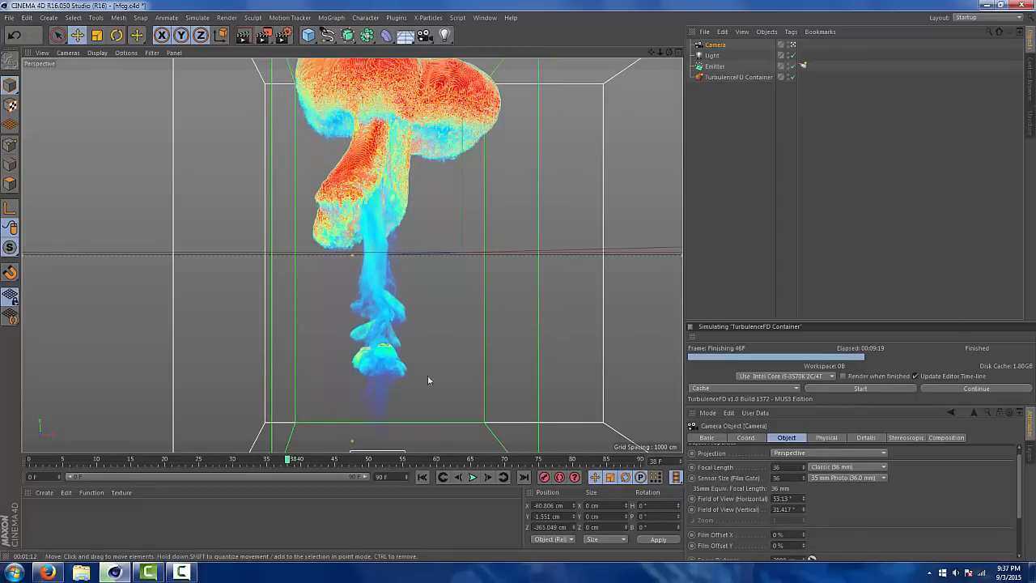